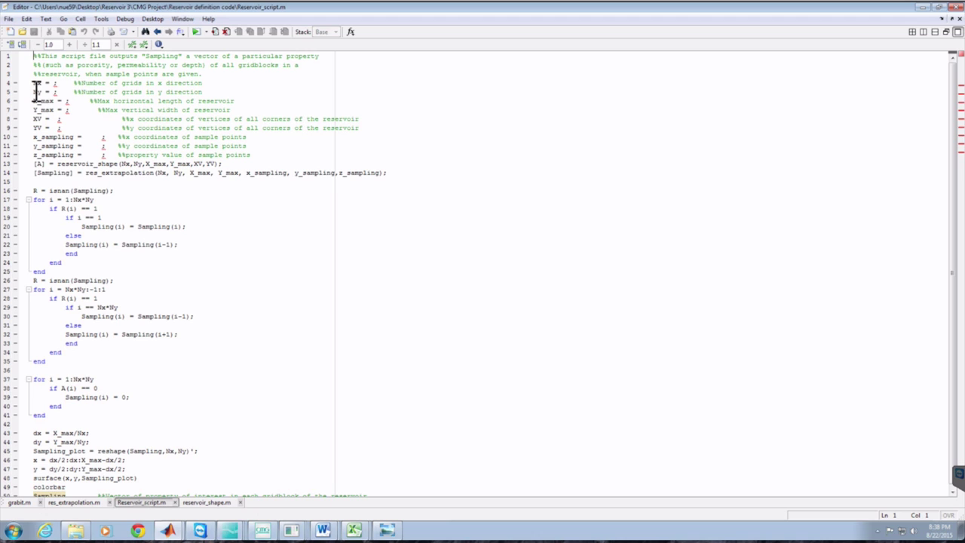
Run the grabit.m script and maximize the Grabit window
{"action": "mouse_move", "coordinate": [58, 91]}
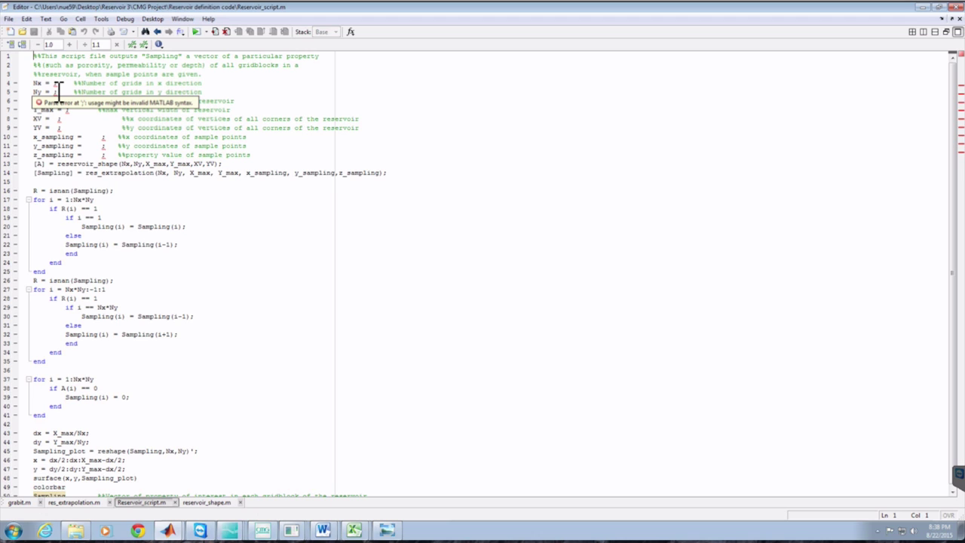
{"action": "left_click", "coordinate": [20, 503]}
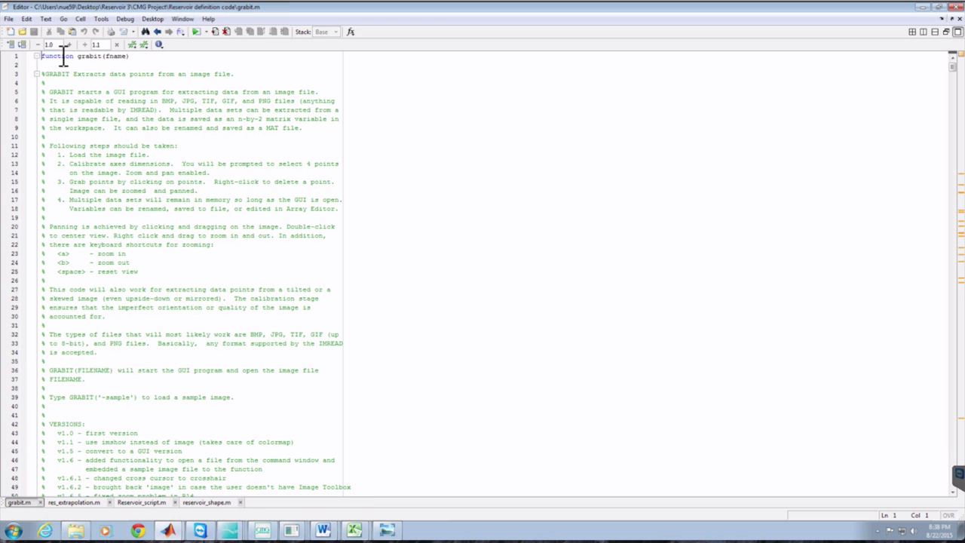
{"action": "left_click", "coordinate": [195, 32]}
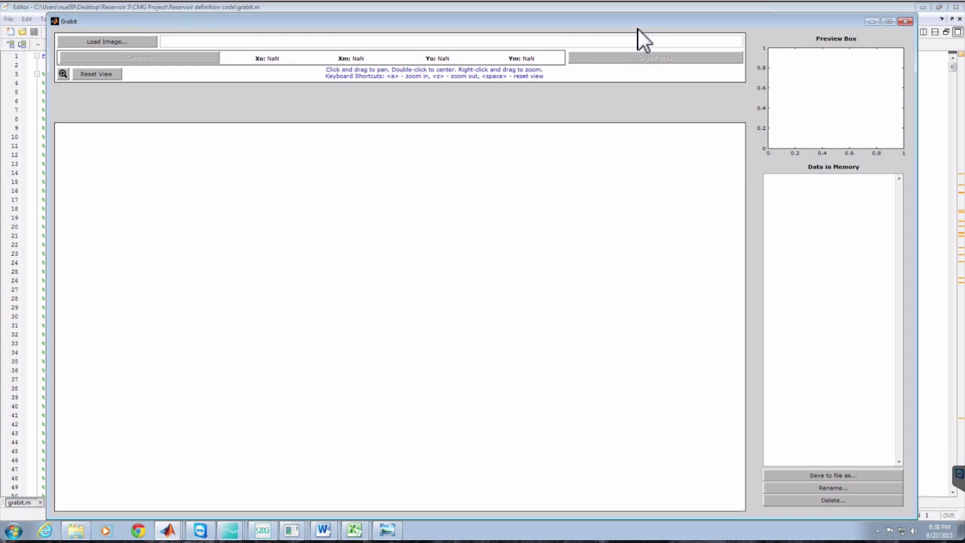
{"action": "left_click", "coordinate": [890, 22]}
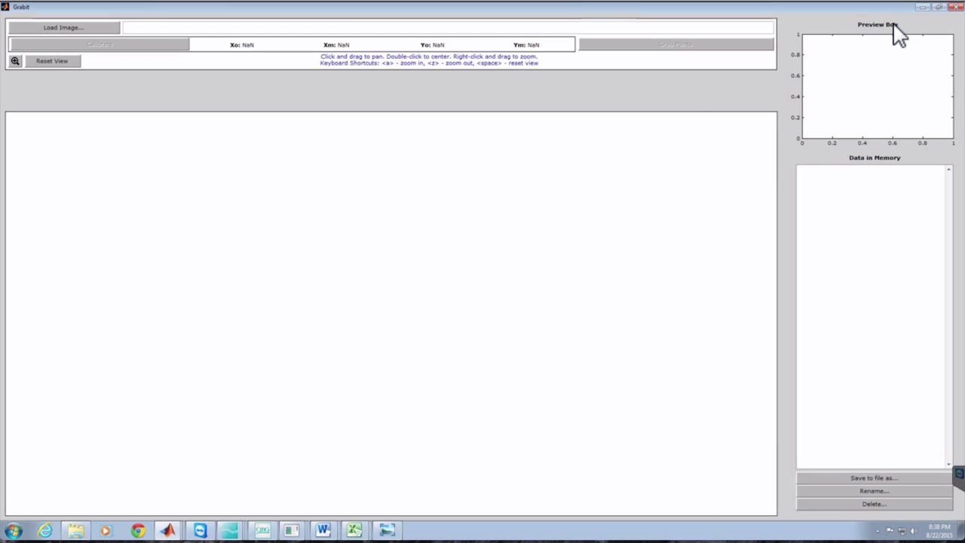
Load the Nechelik_Depth contour image from the Reservoir 3 folder on the Desktop
{"action": "left_click", "coordinate": [55, 27]}
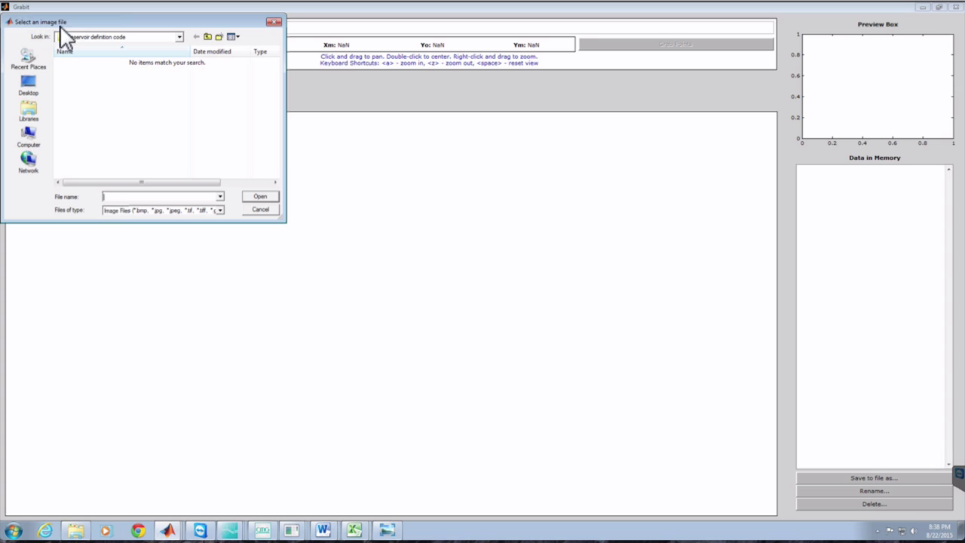
{"action": "left_click", "coordinate": [28, 87]}
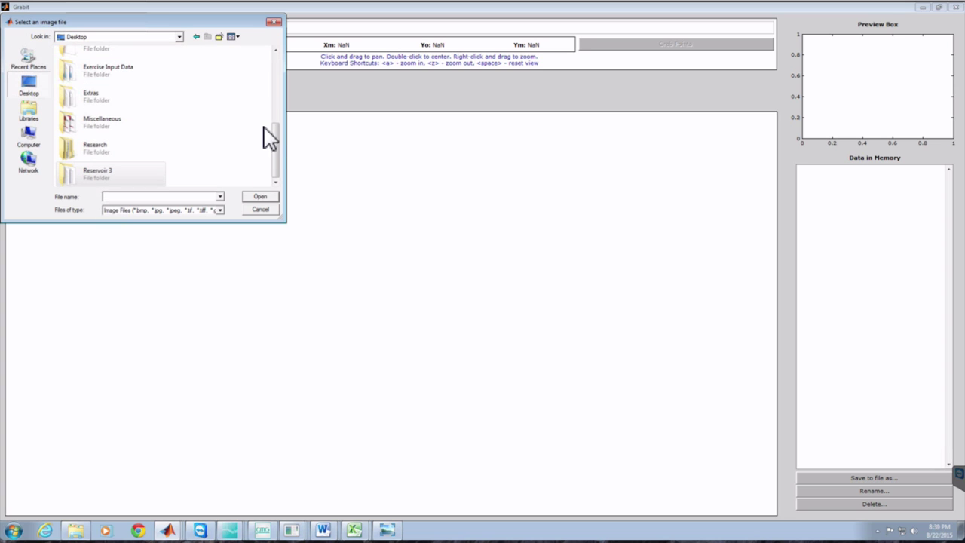
{"action": "double_click", "coordinate": [83, 175]}
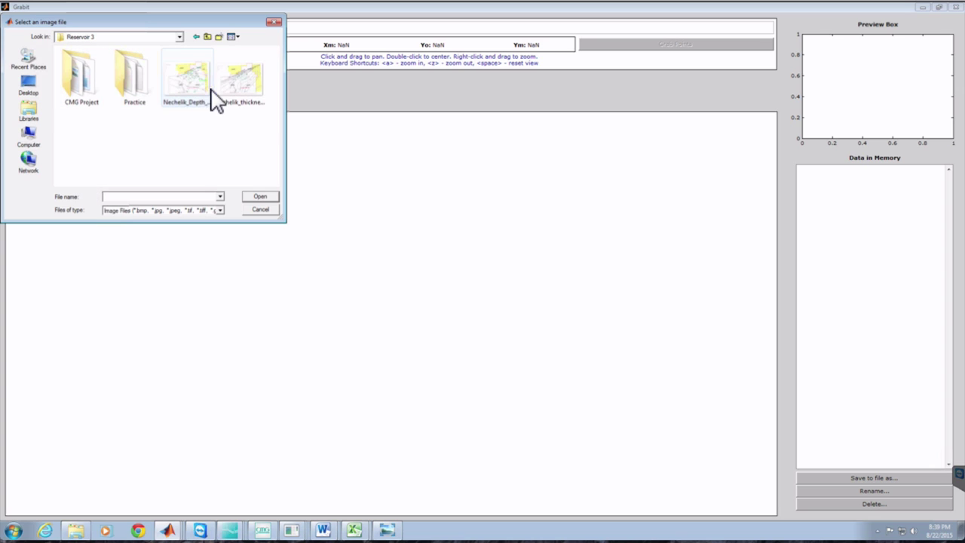
{"action": "double_click", "coordinate": [188, 78]}
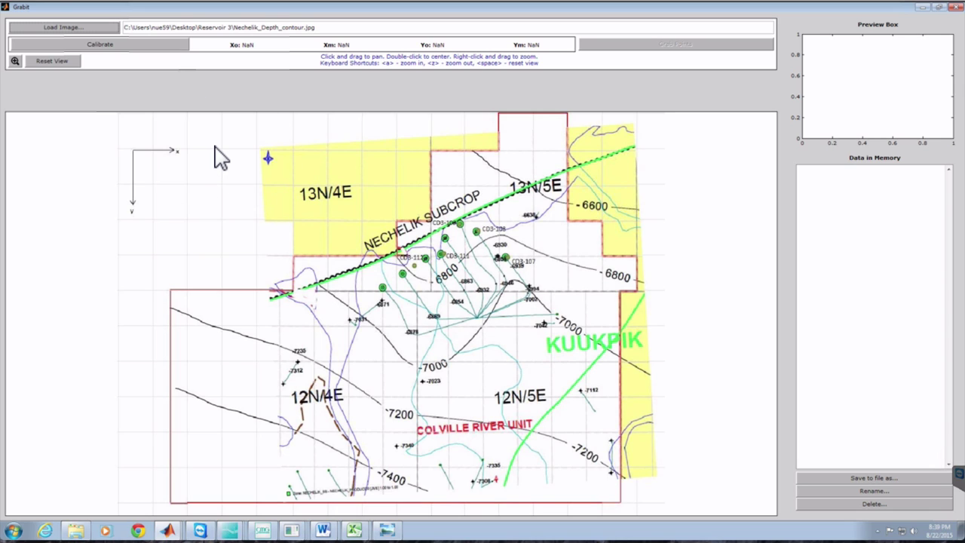
Start the calibration and set the x-axis origin at the red boundary corner on 13N/5E's northwest side to 3922.5
{"action": "left_click", "coordinate": [113, 46]}
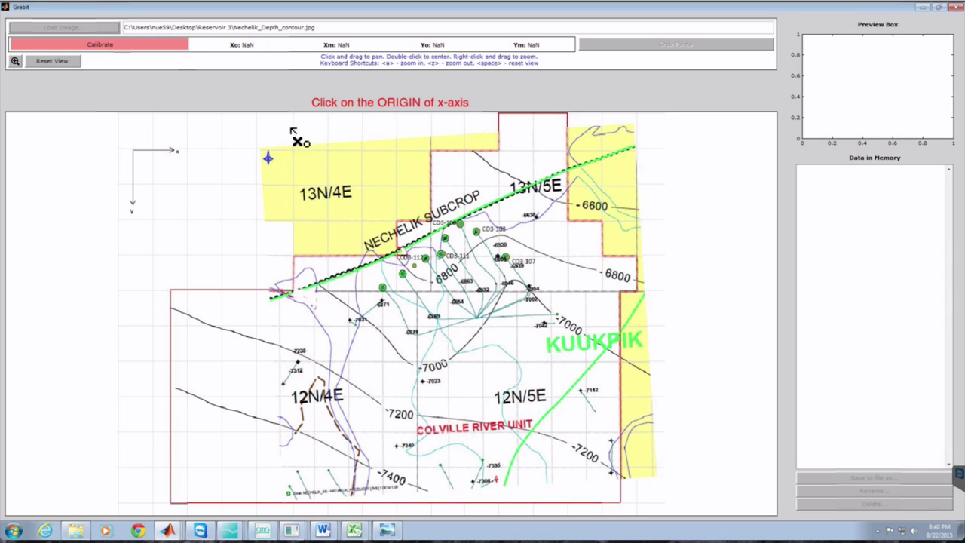
{"action": "left_click", "coordinate": [433, 154]}
{"action": "left_click_drag", "start_coordinate": [469, 146], "coordinate": [432, 138]}
{"action": "type", "text": "3922.5"}
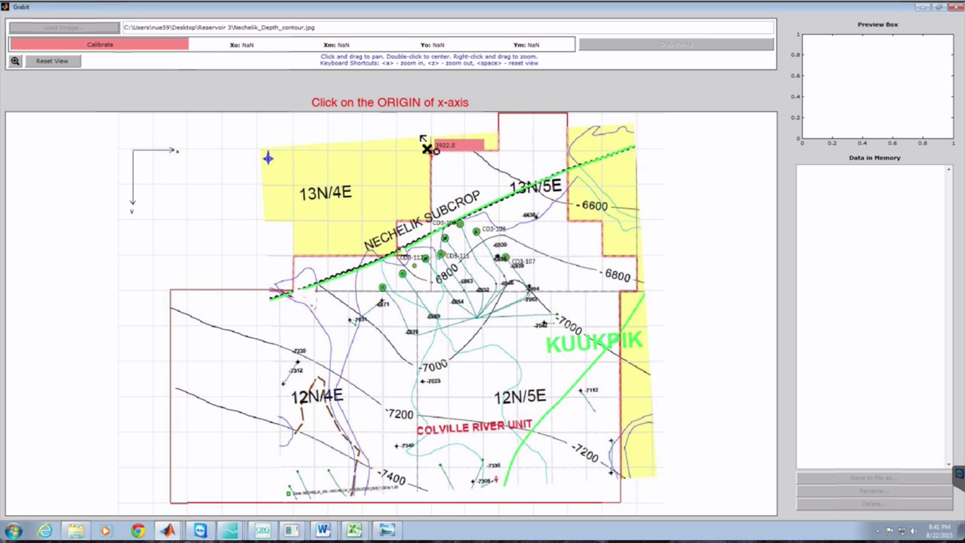
{"action": "key", "text": "Return"}
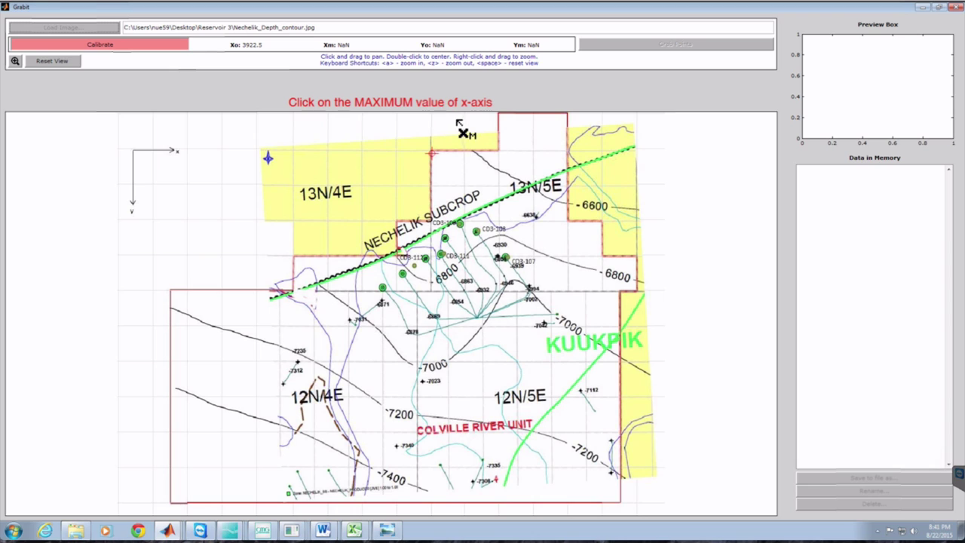
Set the x-axis maximum to 6014.5 at the red boundary's eastern edge, on the same grid line as the x origin
{"action": "left_click", "coordinate": [568, 153]}
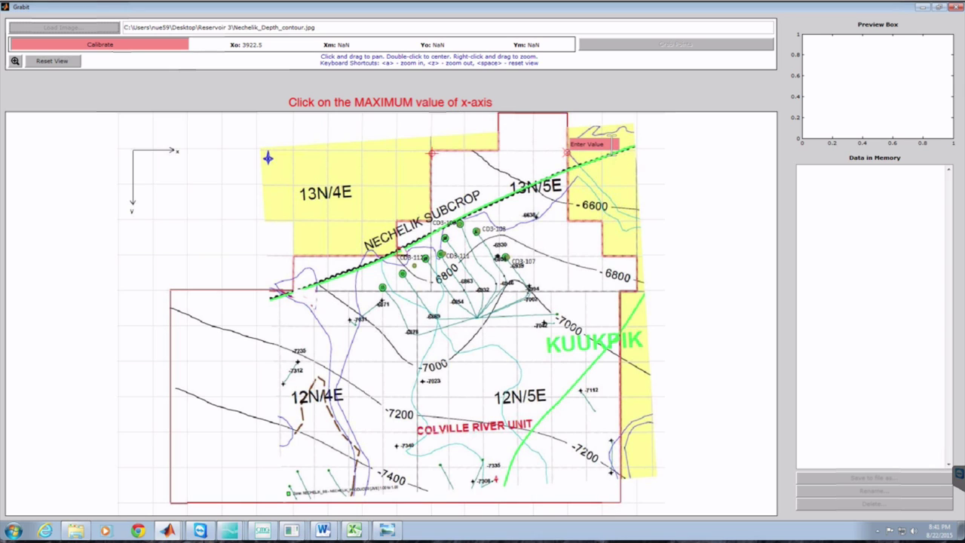
{"action": "left_click_drag", "start_coordinate": [608, 146], "coordinate": [567, 144]}
{"action": "type", "text": "3014.5"}
{"action": "key", "text": "BackSpace"}
{"action": "key", "text": "BackSpace"}
{"action": "key", "text": "BackSpace"}
{"action": "key", "text": "BackSpace"}
{"action": "key", "text": "BackSpace"}
{"action": "key", "text": "BackSpace"}
{"action": "type", "text": "6014.5"}
{"action": "key", "text": "Return"}
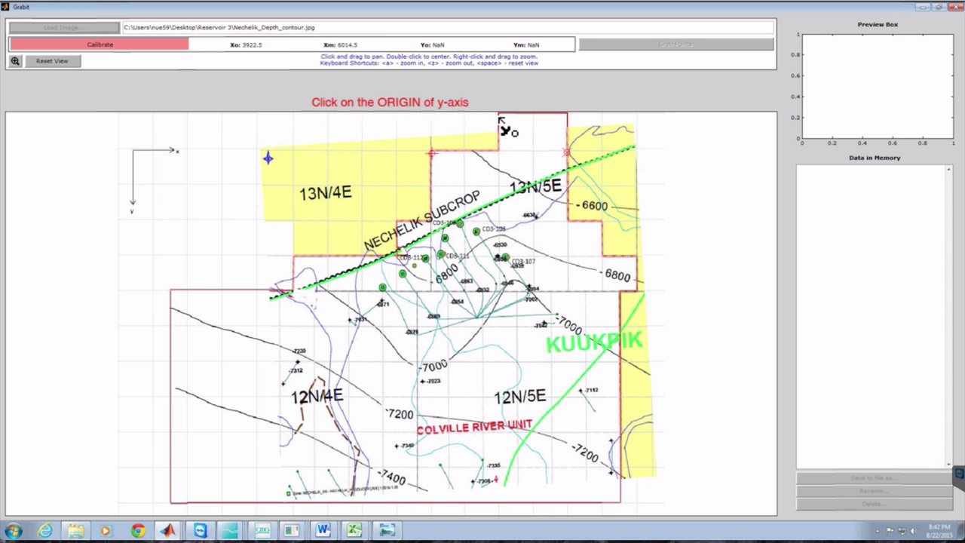
Place the y-axis origin on the same boundary corner as the x origin and set its value to 523
{"action": "left_click", "coordinate": [432, 154]}
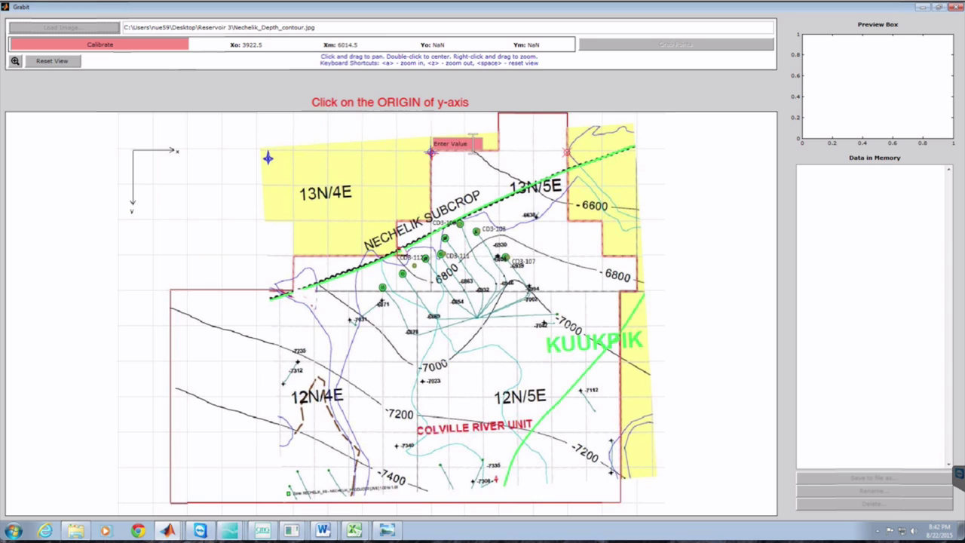
{"action": "left_click_drag", "start_coordinate": [471, 142], "coordinate": [434, 141]}
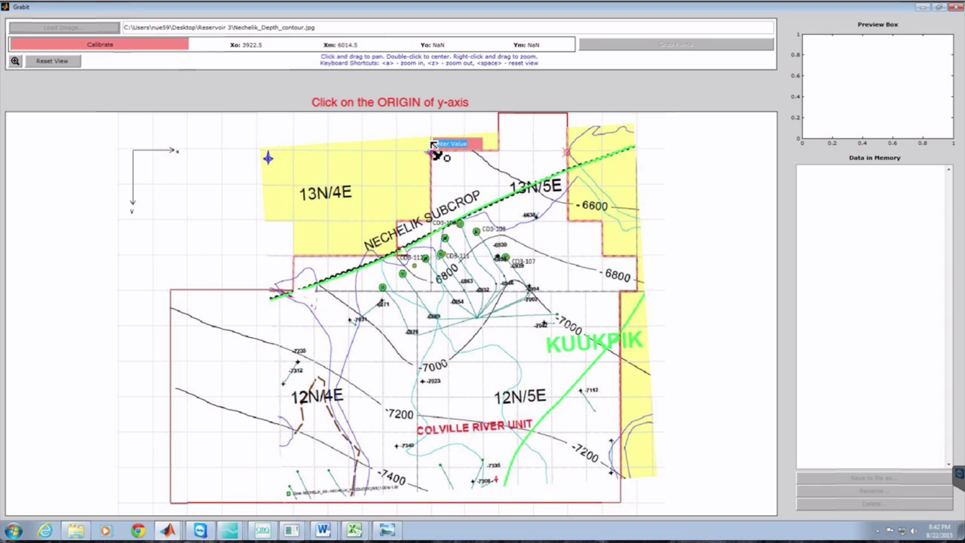
{"action": "type", "text": "523"}
{"action": "key", "text": "Return"}
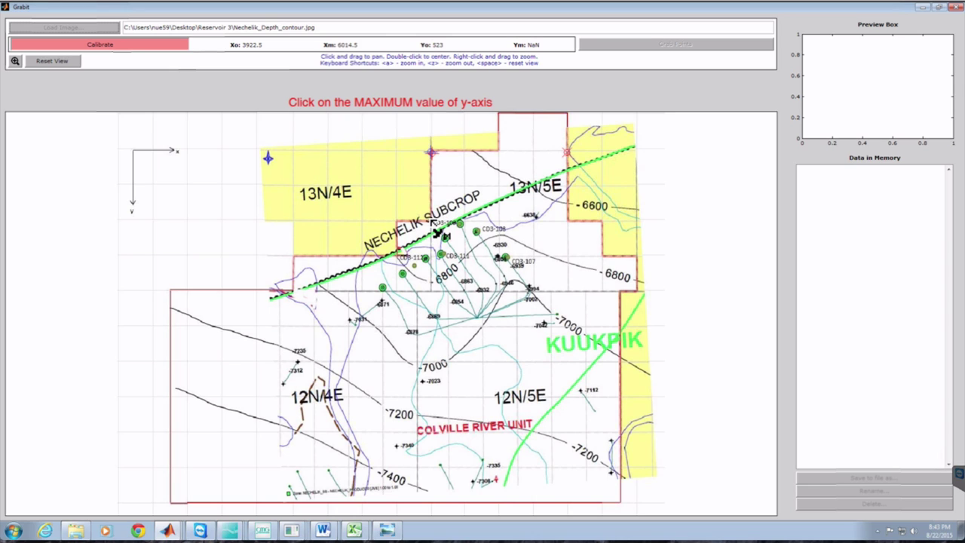
Set the y-axis maximum to 1569 at the boundary corner two grid cells south of the origin
{"action": "left_click", "coordinate": [433, 223]}
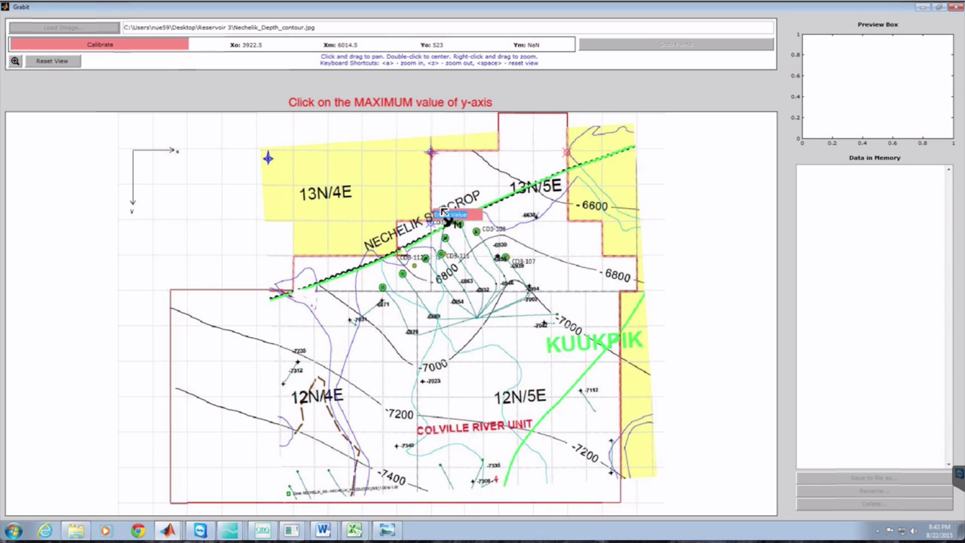
{"action": "type", "text": "1569"}
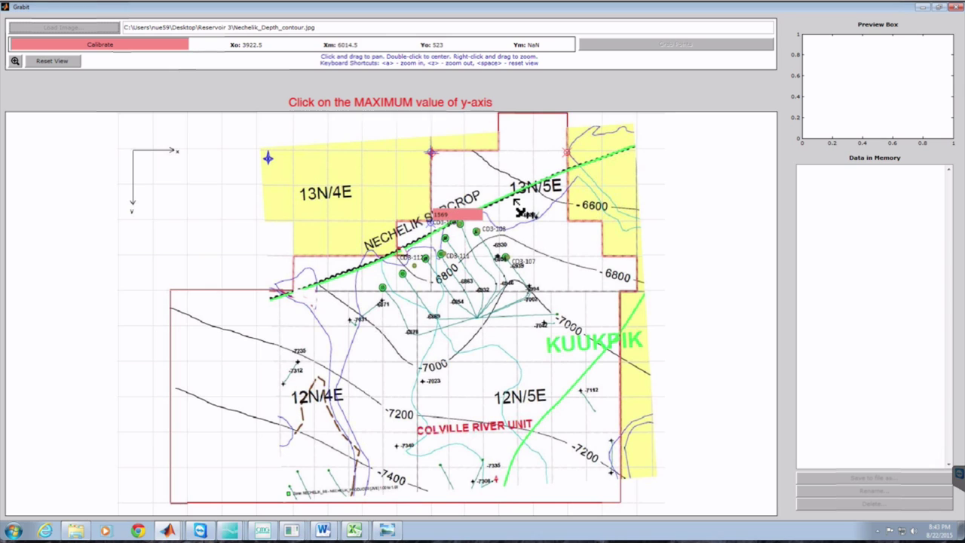
{"action": "key", "text": "Return"}
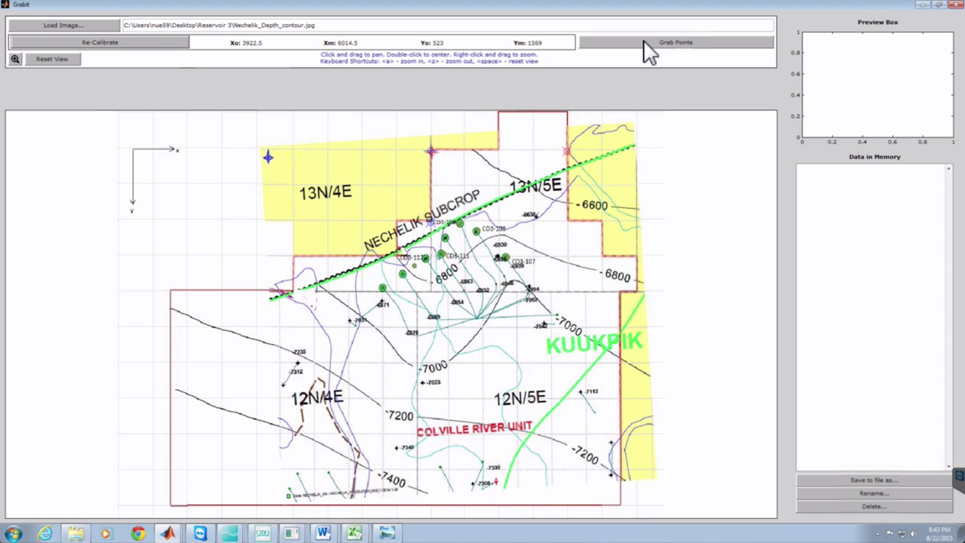
Start grabbing points and pick the red reservoir boundary's corners clockwise from its northernmost edge down the stepped east side to the southeast corner
{"action": "left_click", "coordinate": [646, 43]}
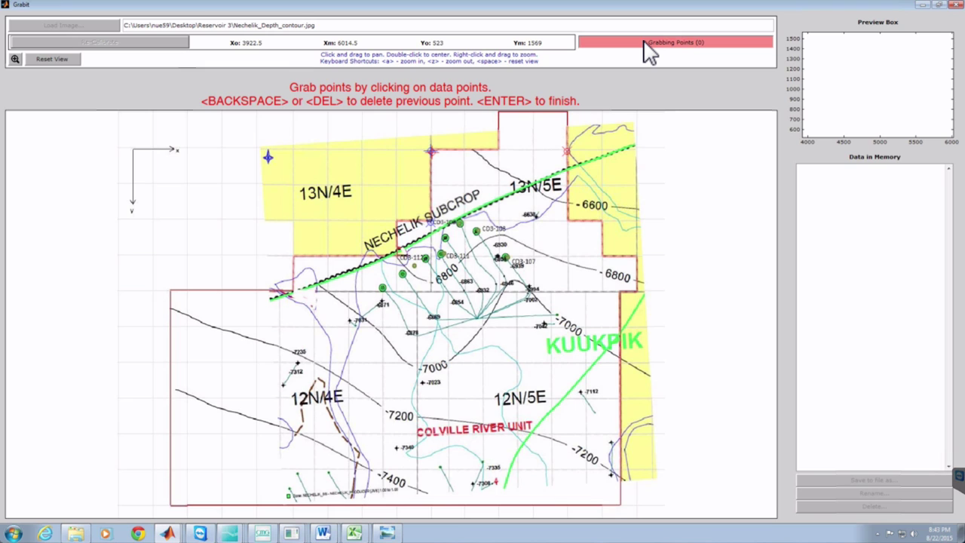
{"action": "left_click", "coordinate": [502, 112]}
{"action": "left_click", "coordinate": [568, 113]}
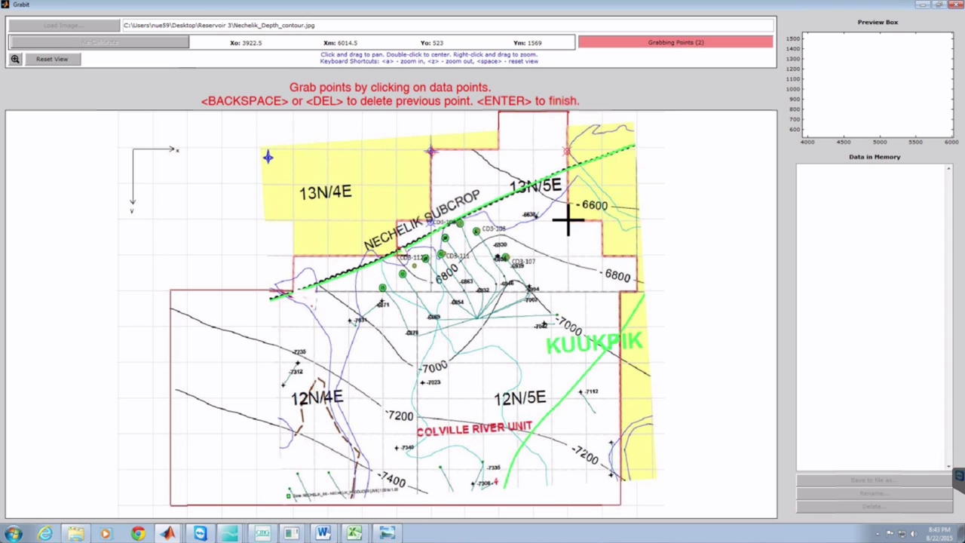
{"action": "left_click", "coordinate": [603, 220]}
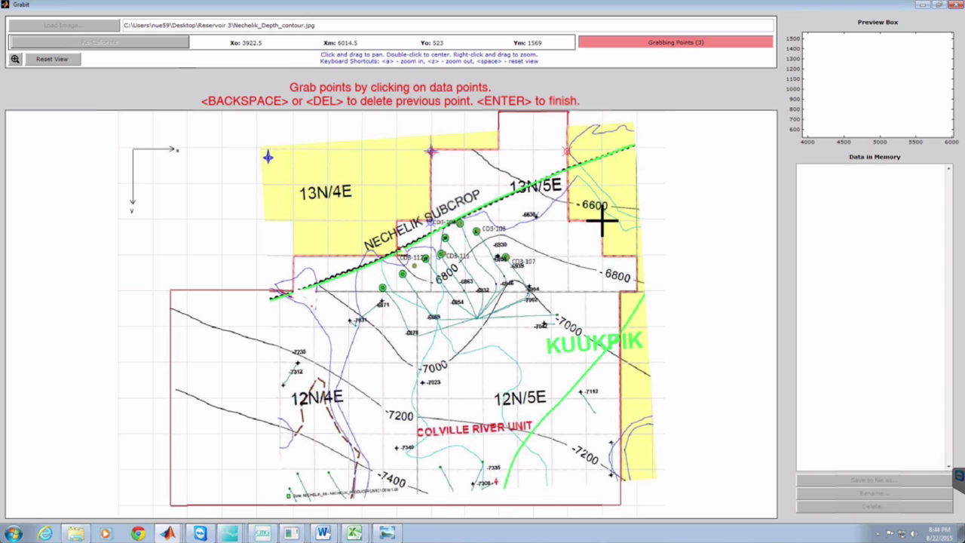
{"action": "left_click", "coordinate": [604, 257]}
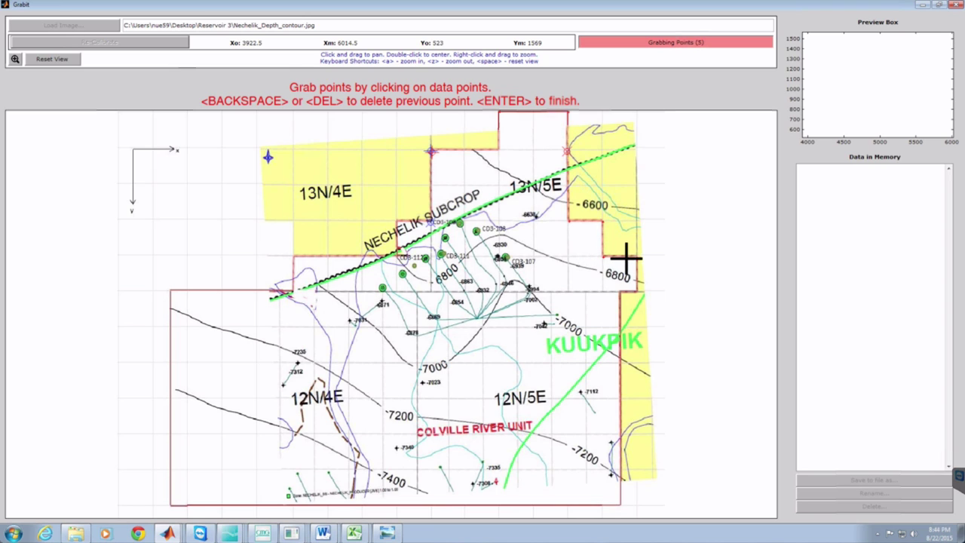
{"action": "left_click", "coordinate": [637, 256]}
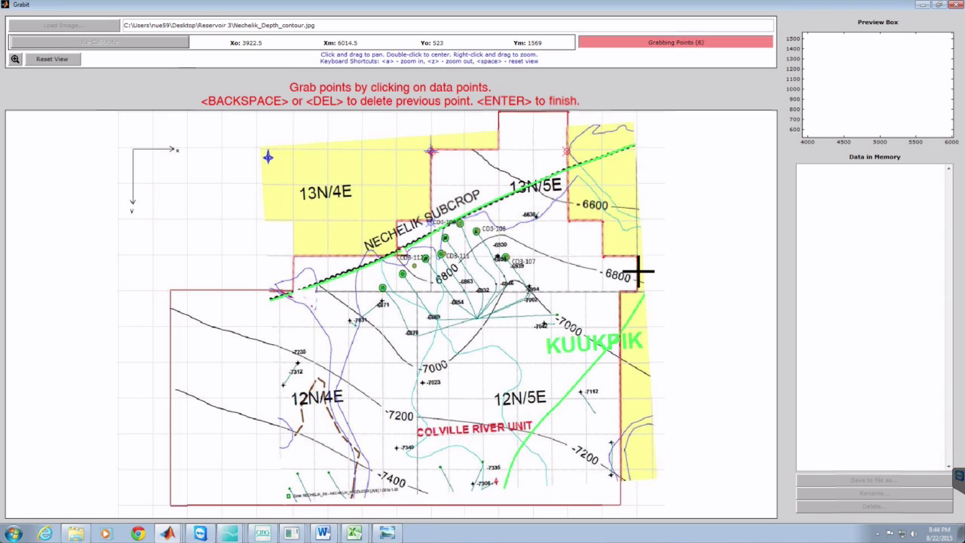
{"action": "left_click", "coordinate": [637, 291]}
{"action": "left_click", "coordinate": [622, 295]}
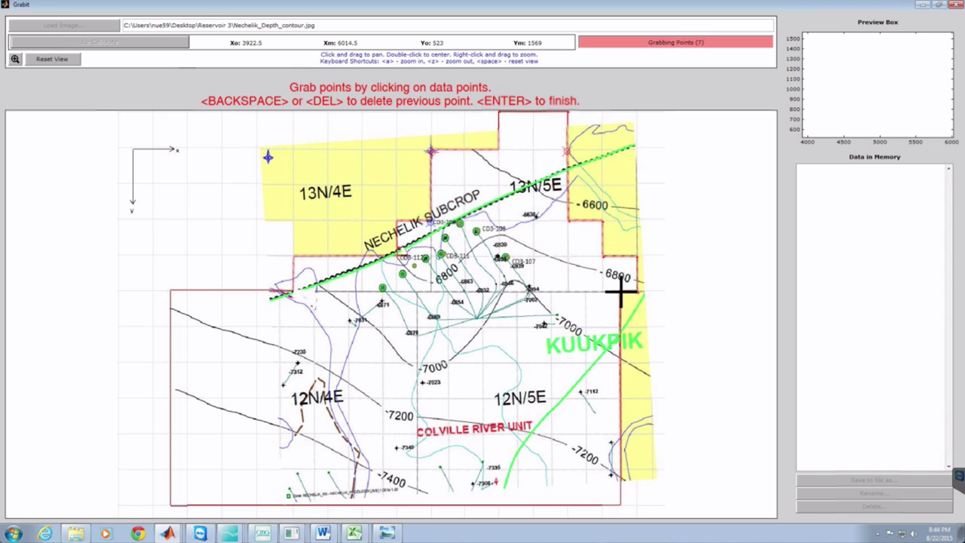
{"action": "left_click", "coordinate": [620, 294]}
{"action": "left_click", "coordinate": [620, 503]}
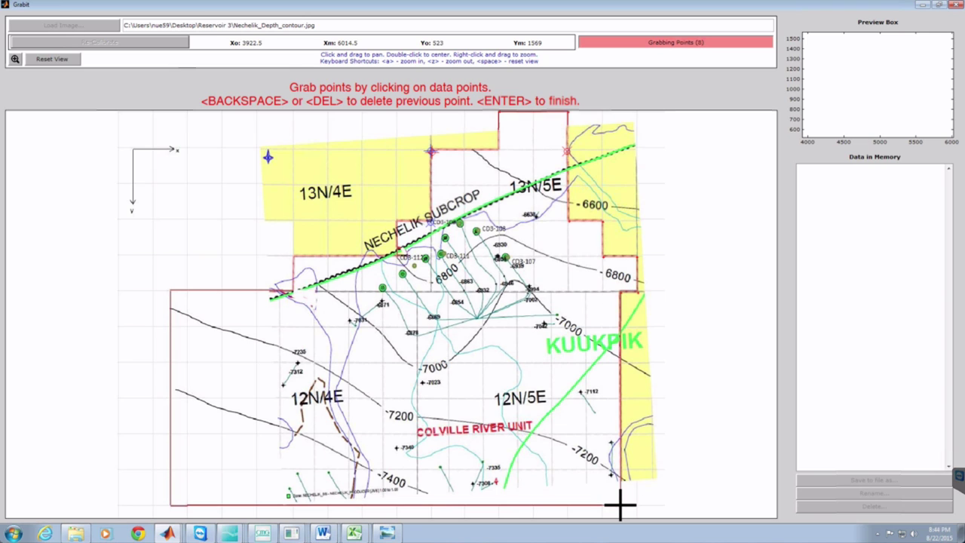
Grab the remaining red boundary corners clockwise from the southwest corner, up the stepped west side to the inner corner beside the northernmost block
{"action": "left_click", "coordinate": [170, 503]}
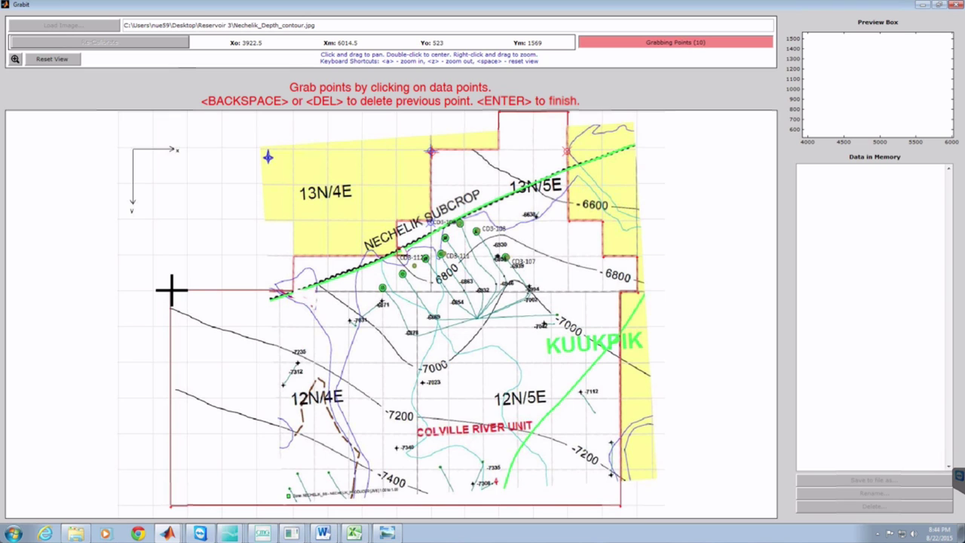
{"action": "left_click", "coordinate": [172, 290]}
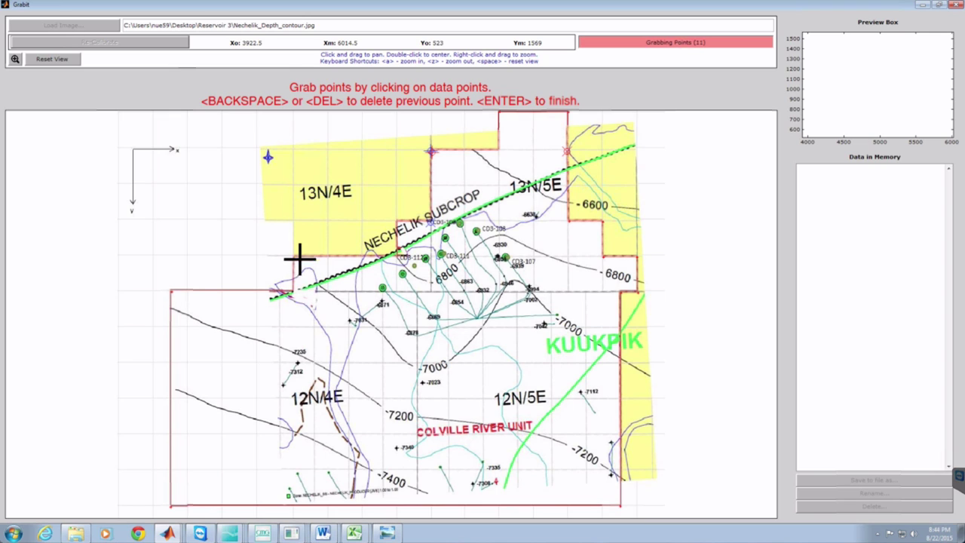
{"action": "left_click", "coordinate": [294, 257]}
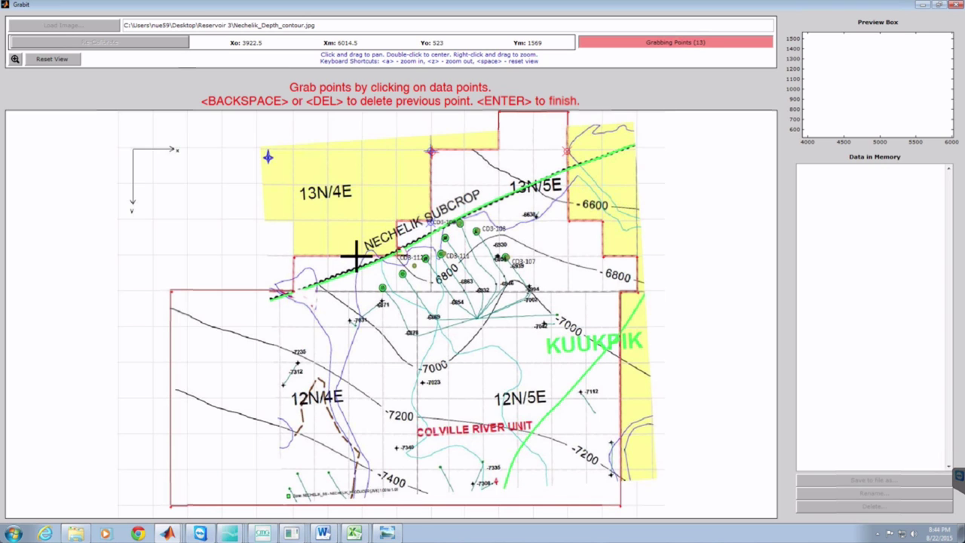
{"action": "left_click", "coordinate": [395, 255]}
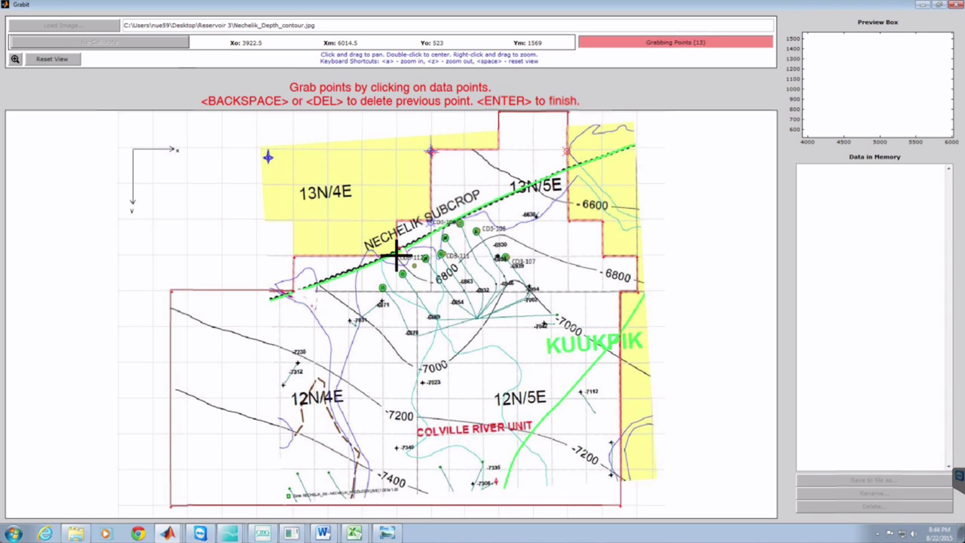
{"action": "left_click", "coordinate": [396, 256]}
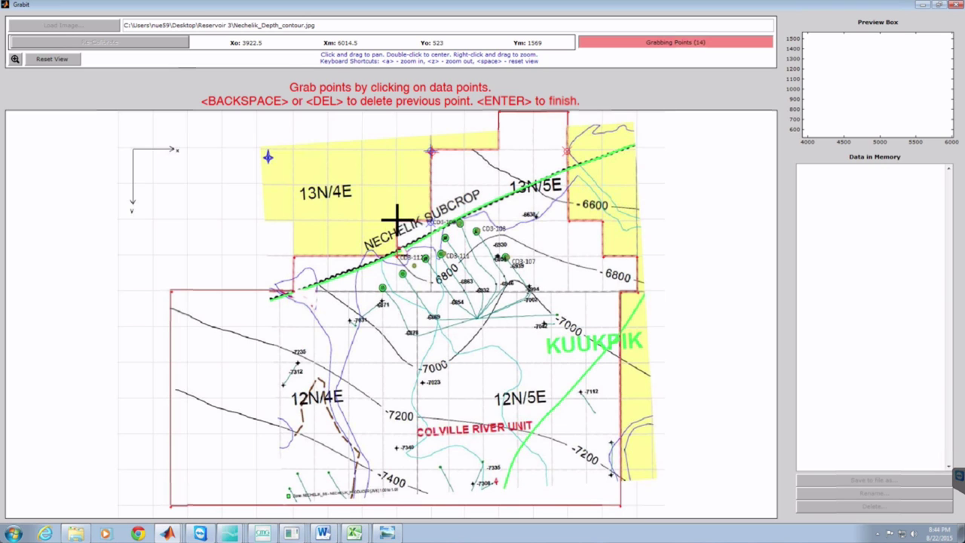
{"action": "left_click", "coordinate": [433, 219]}
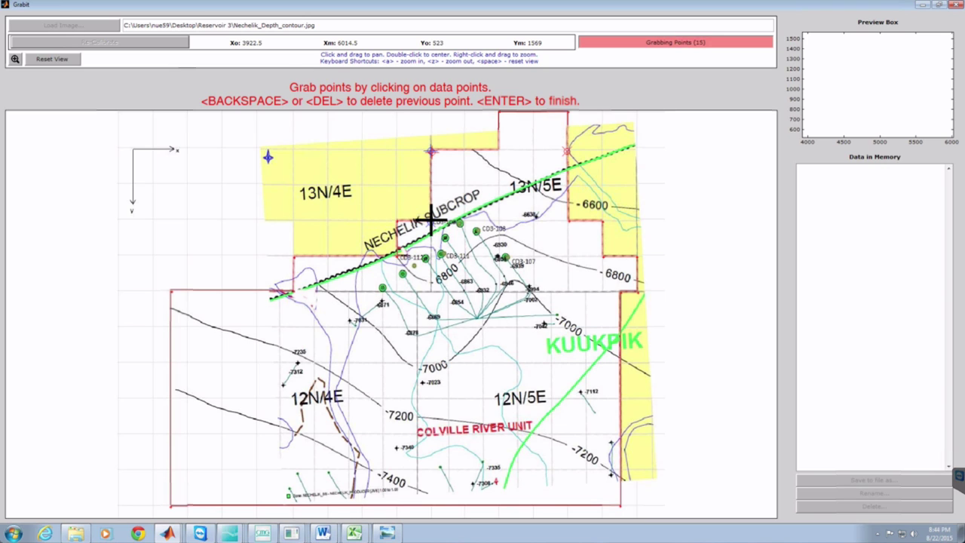
{"action": "left_click", "coordinate": [432, 149]}
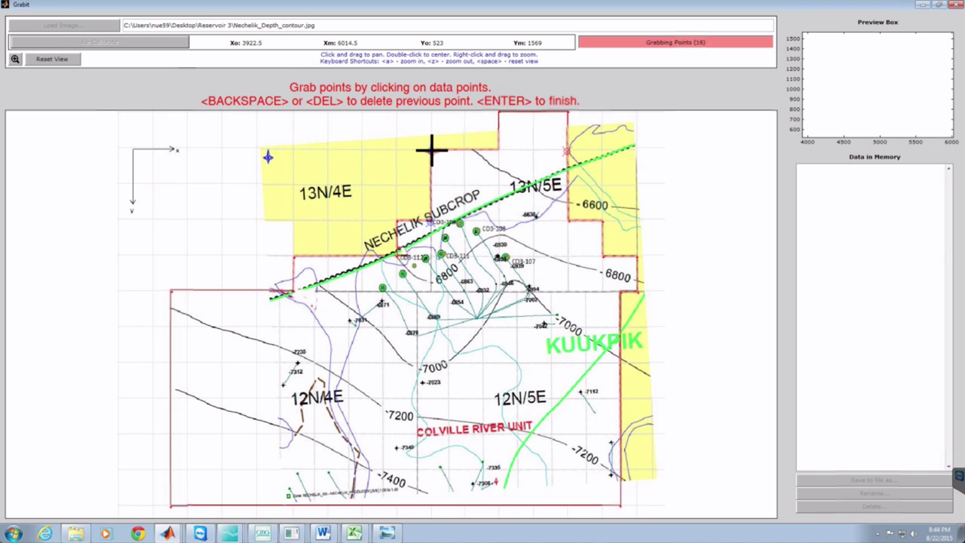
{"action": "left_click", "coordinate": [432, 150]}
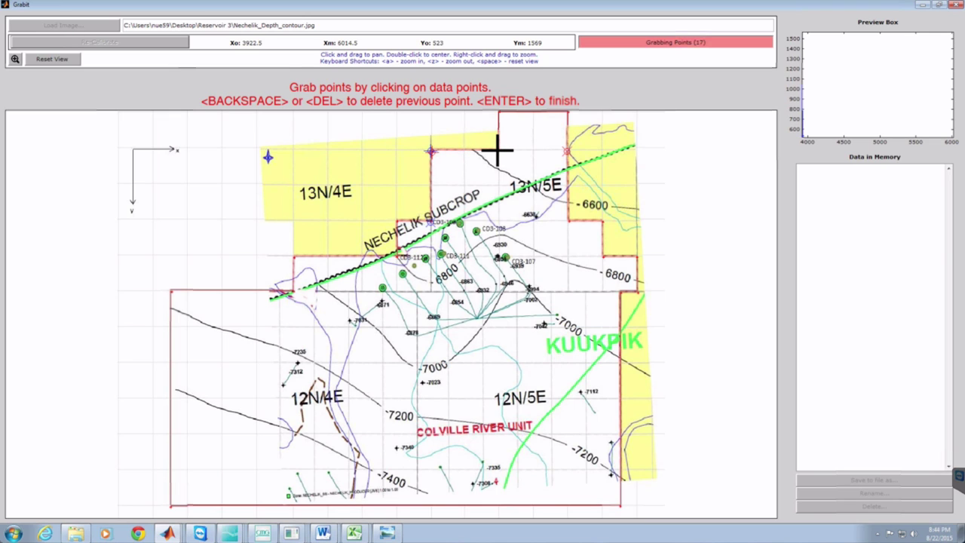
{"action": "left_click", "coordinate": [498, 150]}
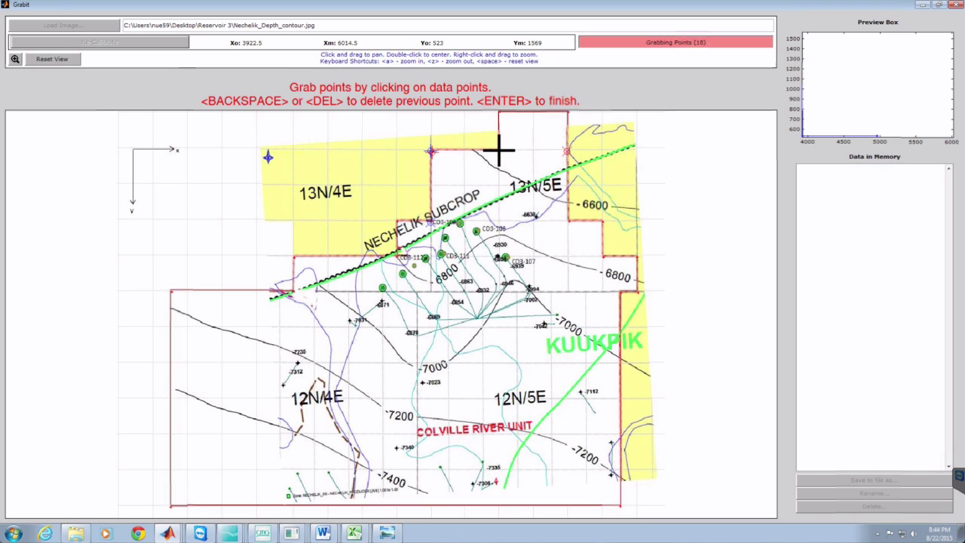
Grab the northwest corner of the northernmost block to close the red boundary, finish grabbing, and preview the resulting dataset
{"action": "left_click", "coordinate": [499, 112]}
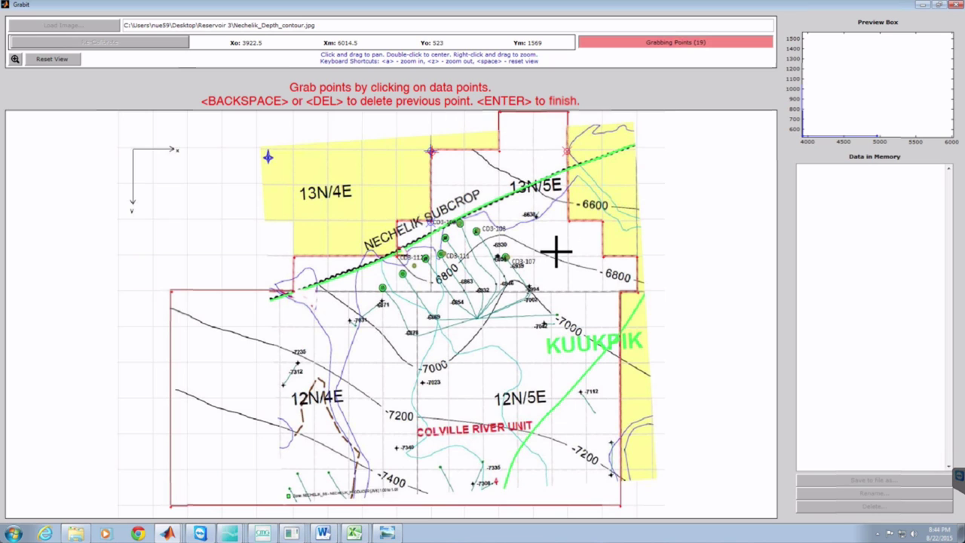
{"action": "key", "text": "Return"}
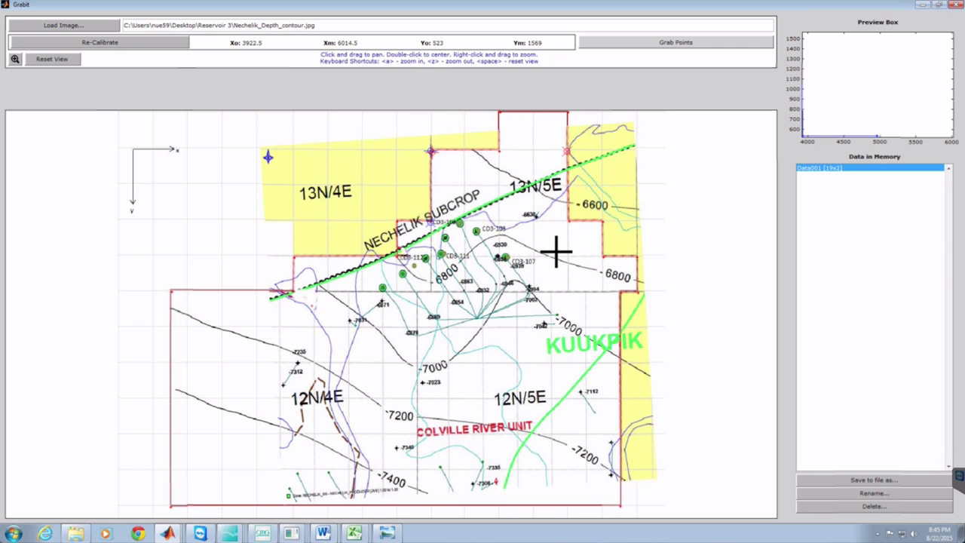
{"action": "left_click", "coordinate": [831, 169]}
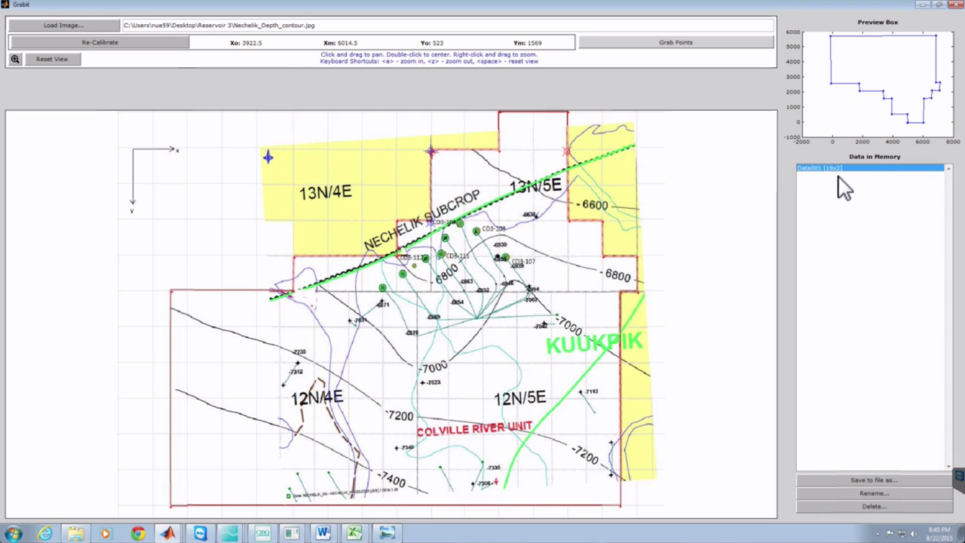
Rename the grabbed boundary dataset Data001 as Reservoir_edges
{"action": "left_click", "coordinate": [873, 494]}
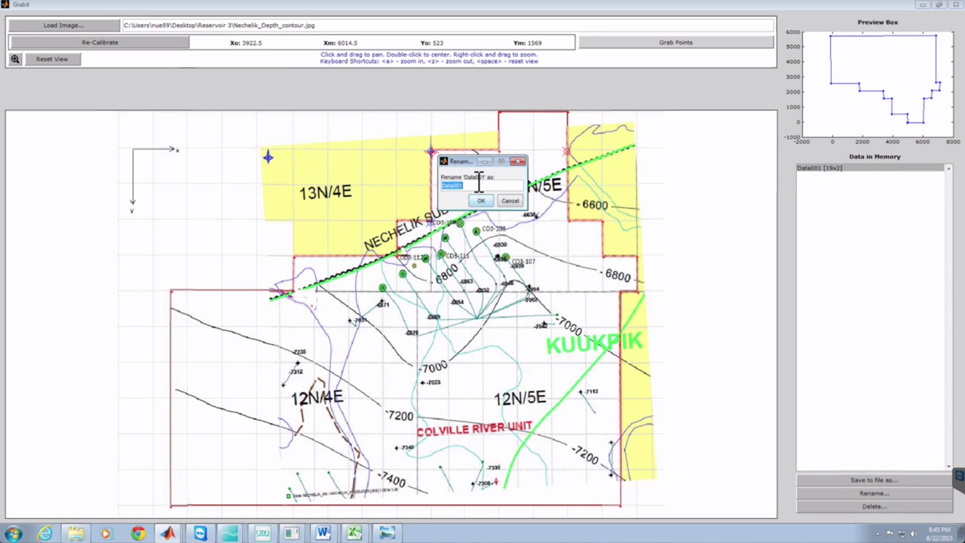
{"action": "type", "text": "Reservoir_edges"}
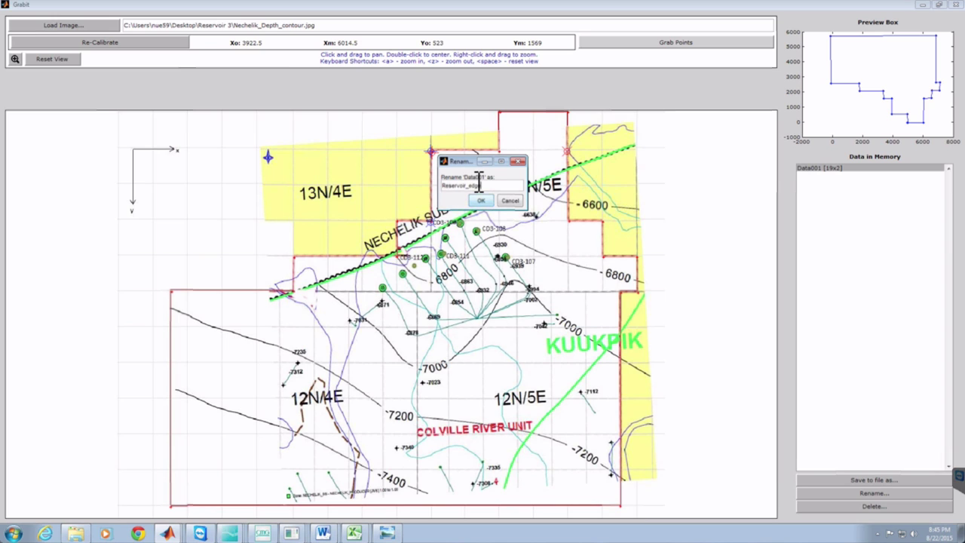
{"action": "left_click", "coordinate": [483, 201]}
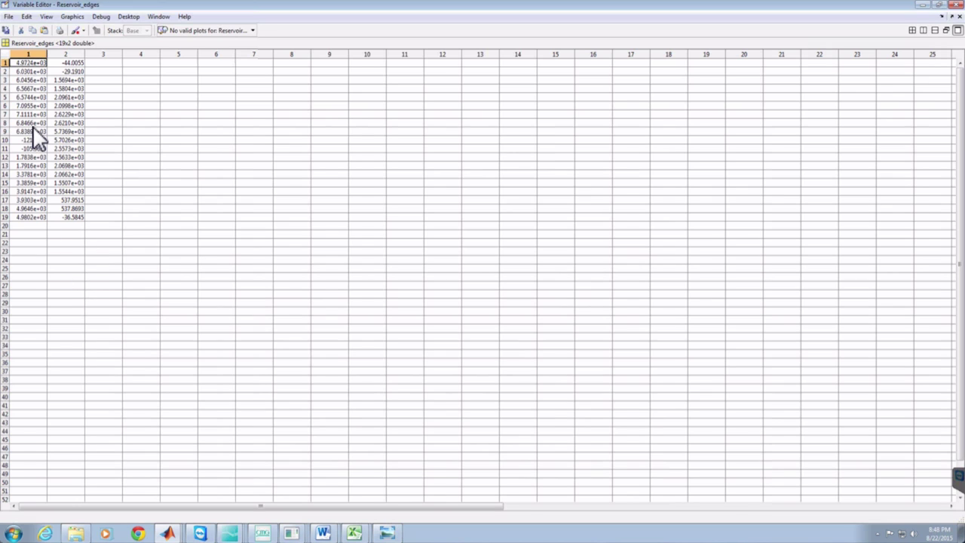
Set the negative y values in column 2, rows 1, 2 and 19 of Reservoir_edges to 0
{"action": "left_click", "coordinate": [69, 64]}
{"action": "type", "text": "0"}
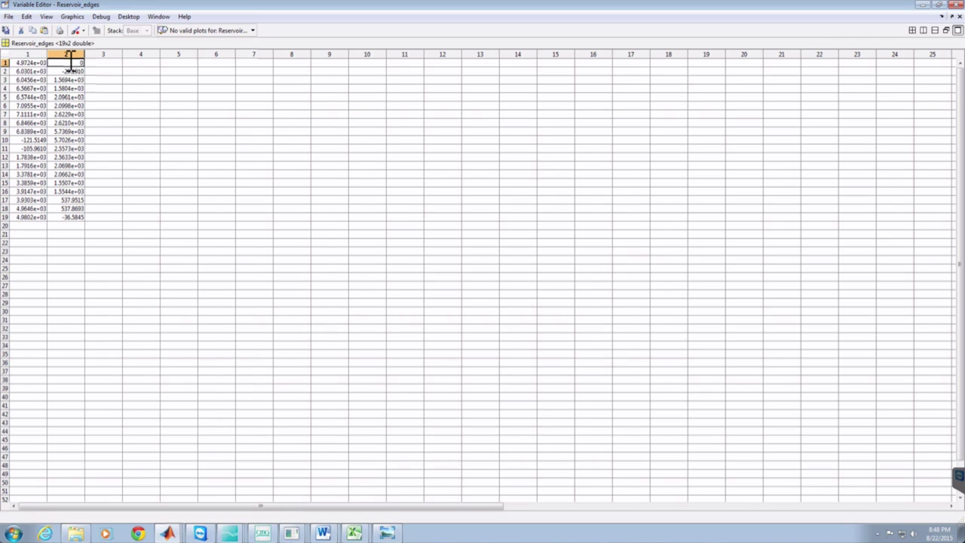
{"action": "left_click", "coordinate": [68, 69]}
{"action": "type", "text": "0"}
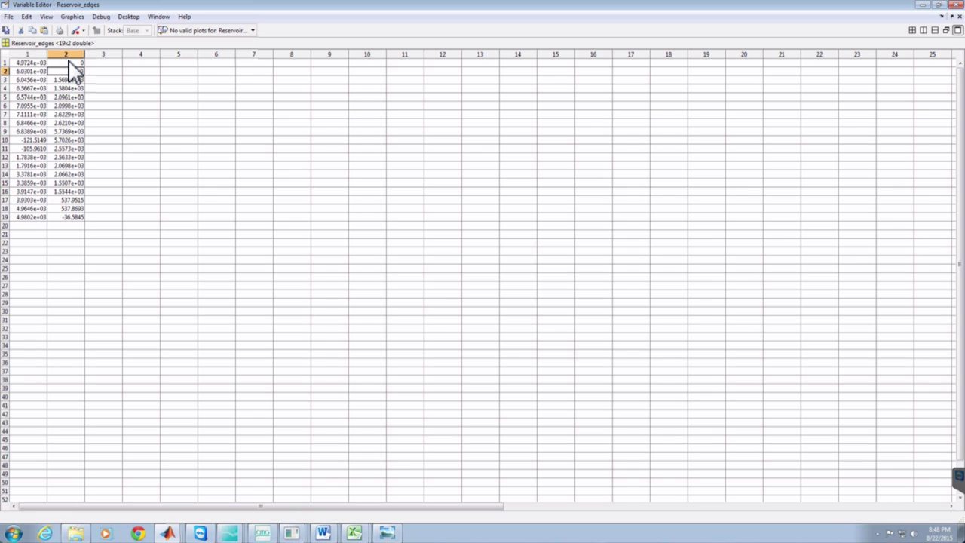
{"action": "left_click", "coordinate": [68, 216]}
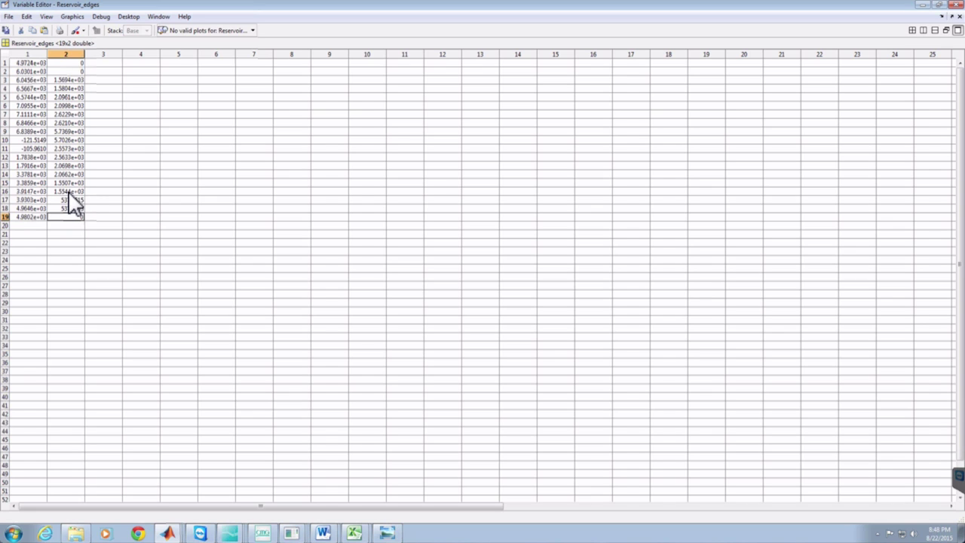
{"action": "type", "text": "0"}
Set the negative x values in column 1, rows 10 and 11 of Reservoir_edges to 0
{"action": "left_click", "coordinate": [30, 140]}
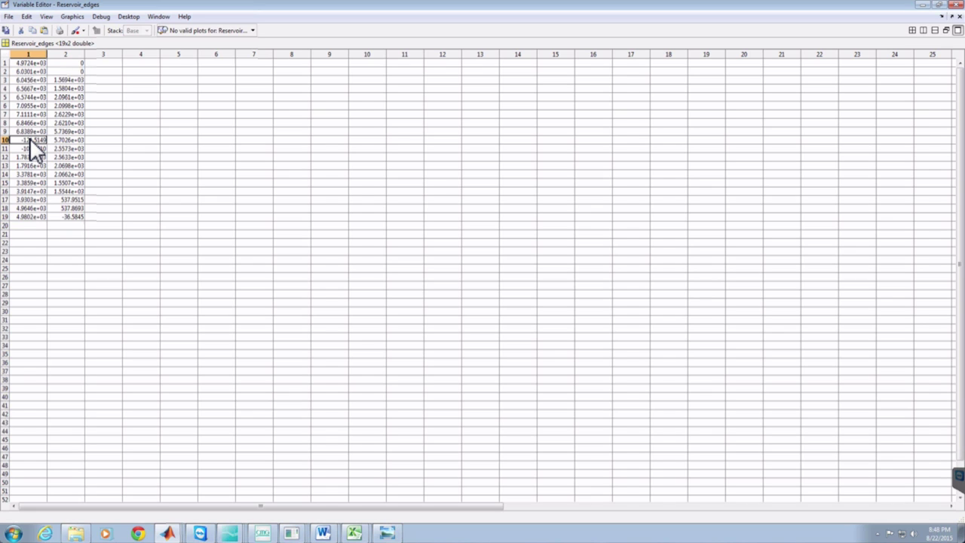
{"action": "type", "text": "0"}
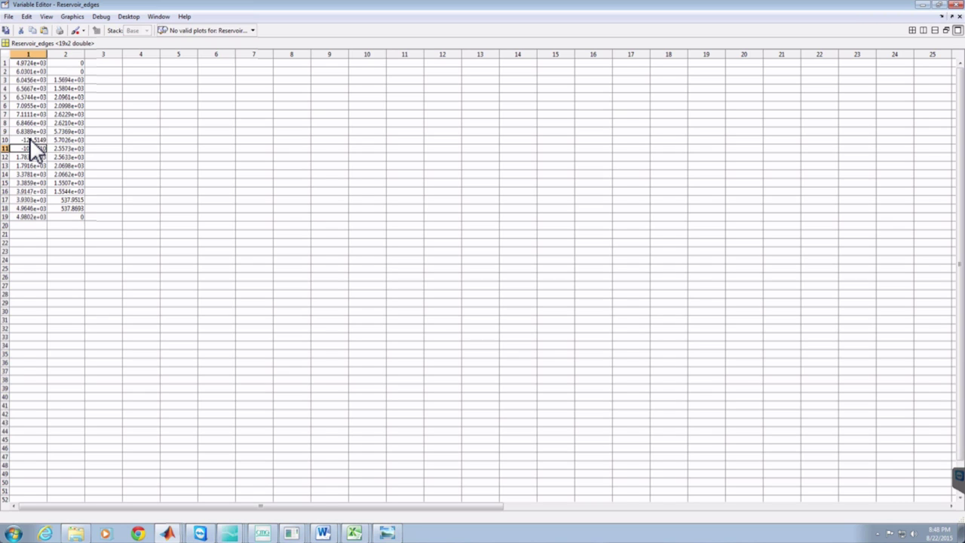
{"action": "type", "text": "0"}
{"action": "key", "text": "Return"}
{"action": "left_click", "coordinate": [8, 18]}
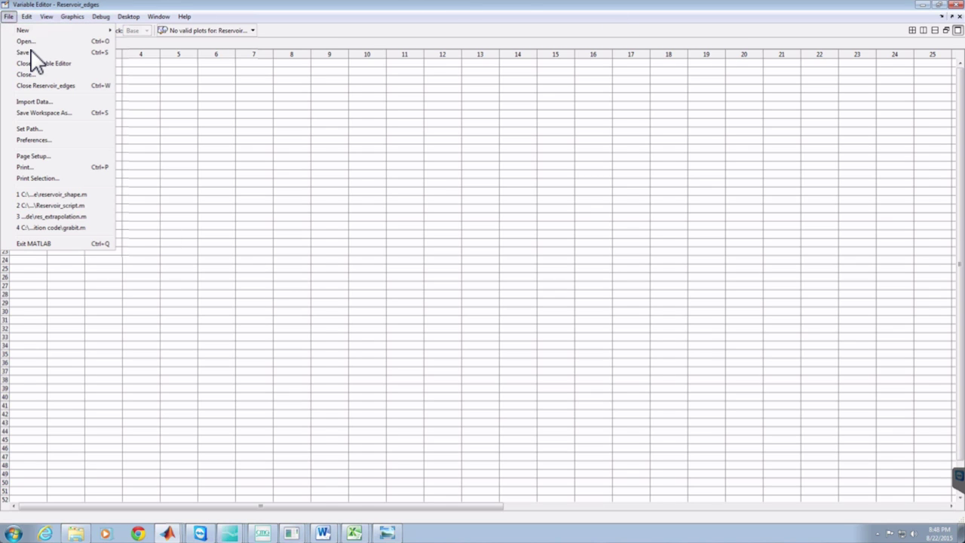
{"action": "left_click", "coordinate": [23, 52]}
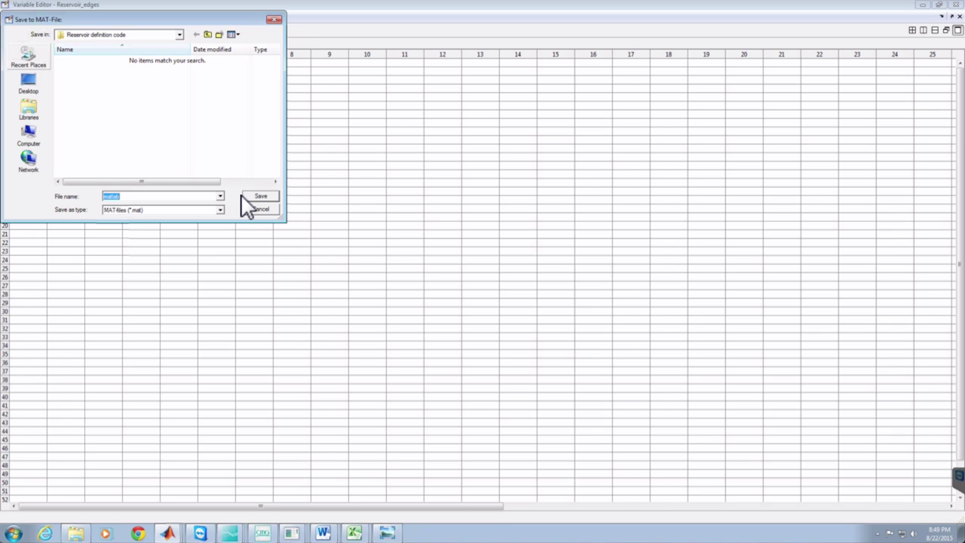
{"action": "left_click", "coordinate": [264, 210]}
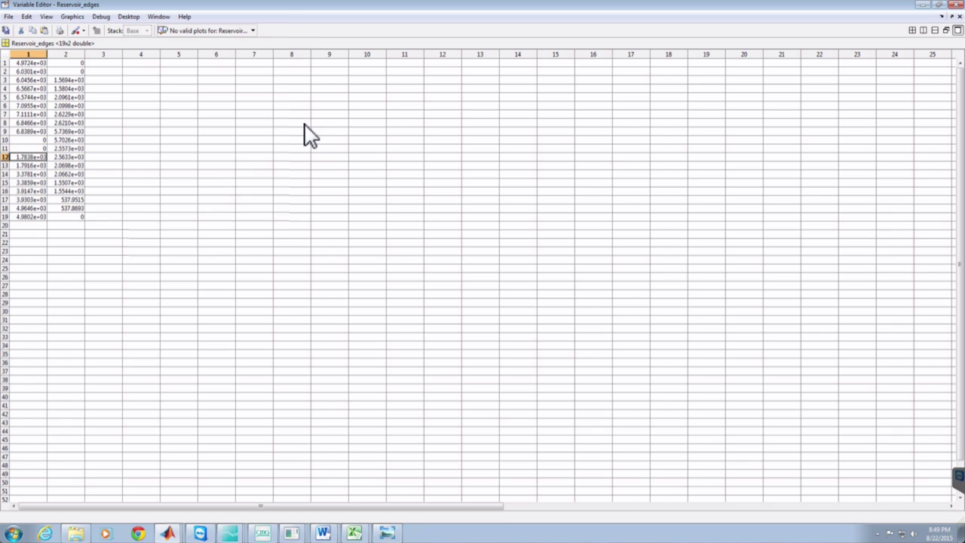
Return to Grabit and grab six points along the -6600 contour from the northern boundary edge southeast to its label
{"action": "left_click", "coordinate": [923, 7]}
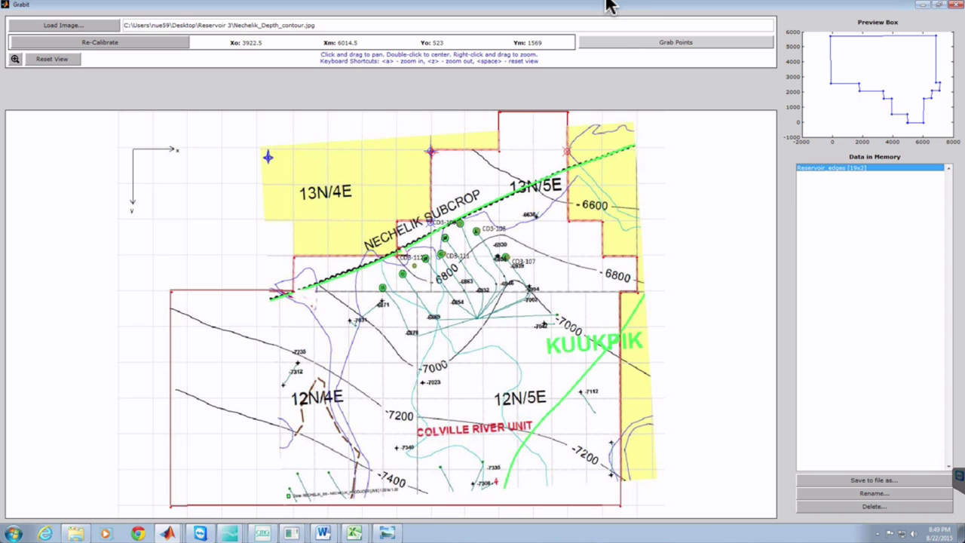
{"action": "left_click", "coordinate": [690, 46]}
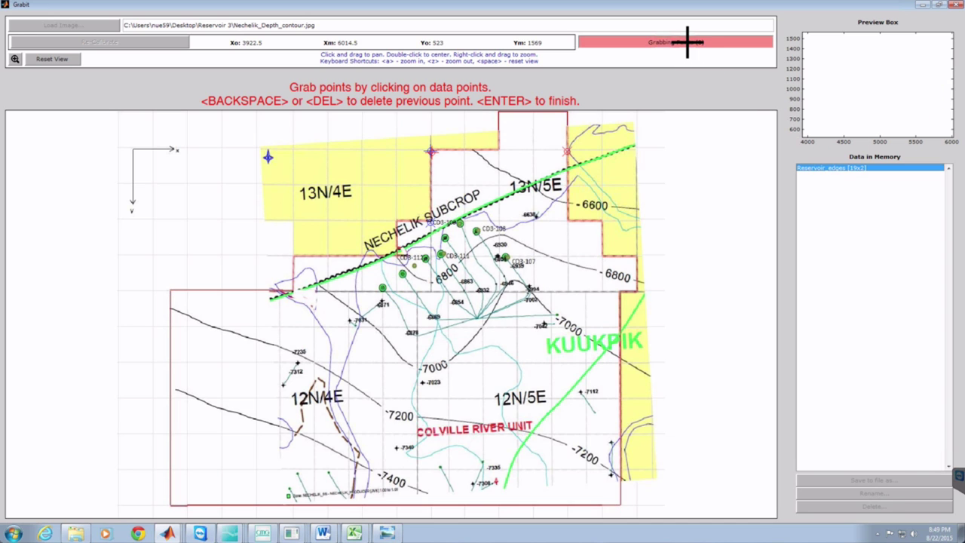
{"action": "left_click", "coordinate": [476, 151]}
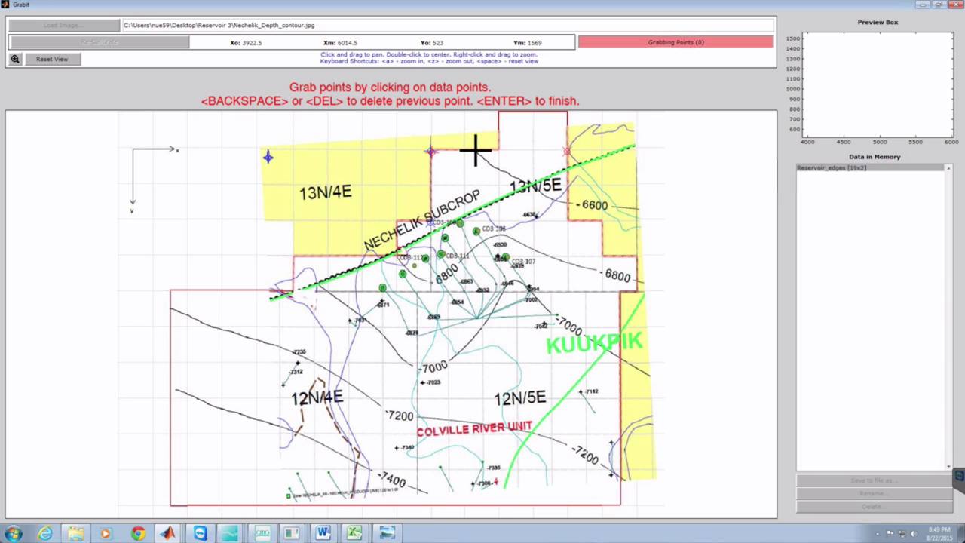
{"action": "left_click", "coordinate": [508, 167]}
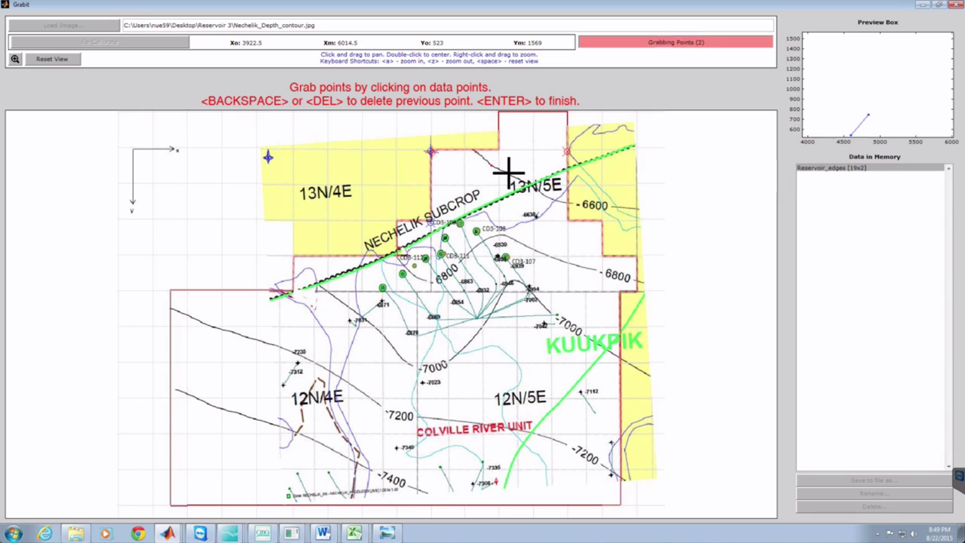
{"action": "left_click", "coordinate": [518, 180]}
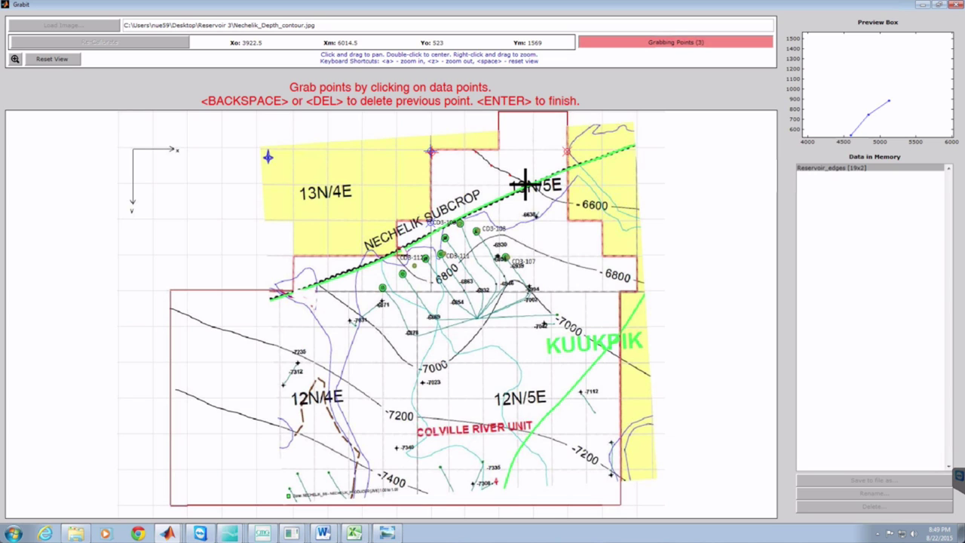
{"action": "left_click", "coordinate": [553, 201]}
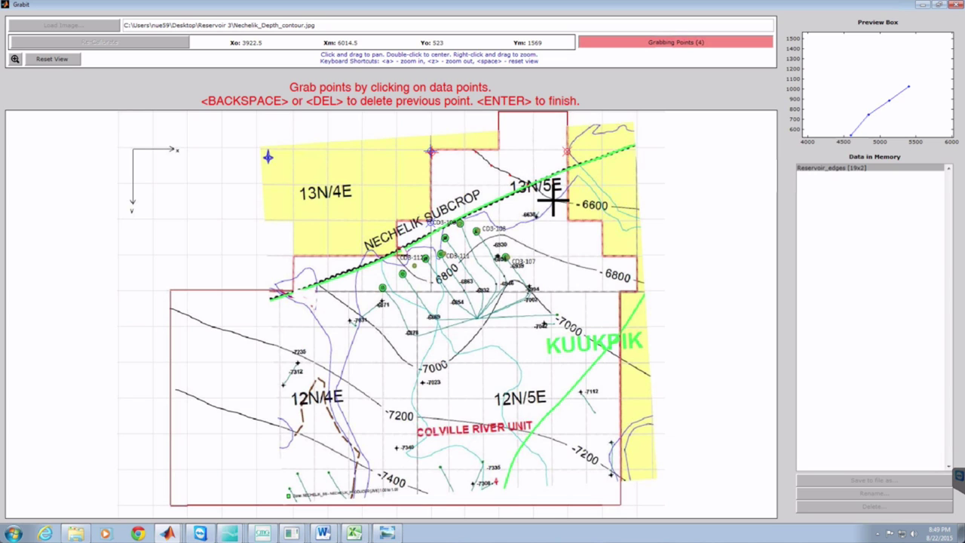
{"action": "left_click", "coordinate": [562, 203]}
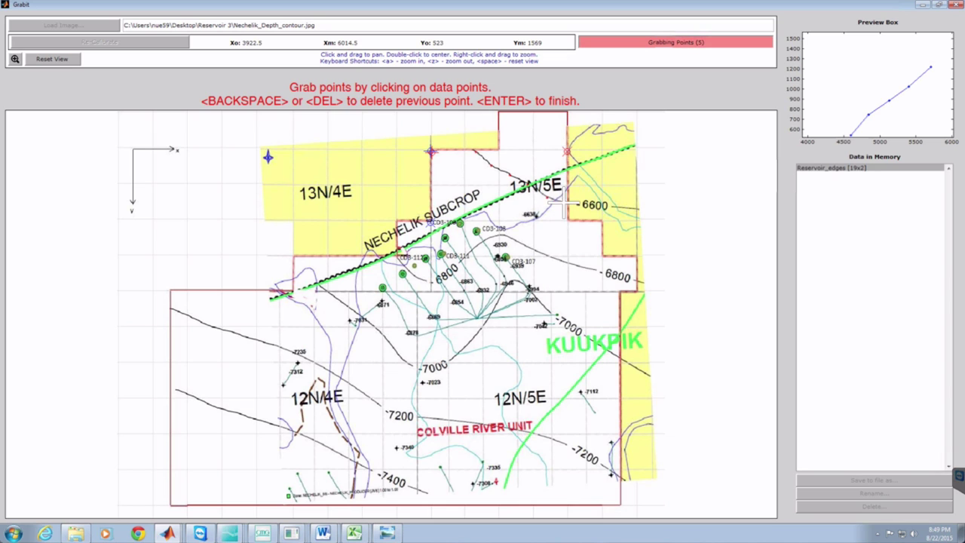
{"action": "left_click", "coordinate": [586, 205]}
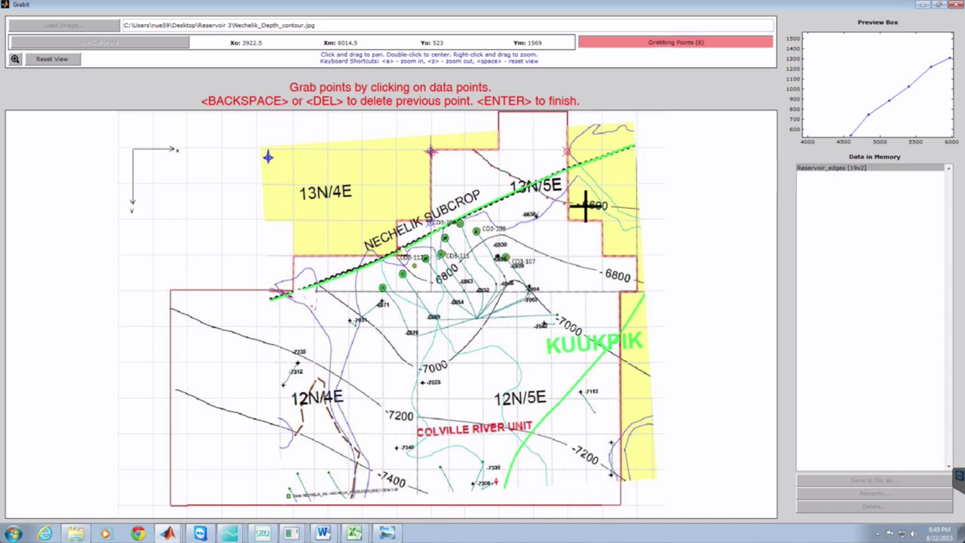
{"action": "key", "text": "Return"}
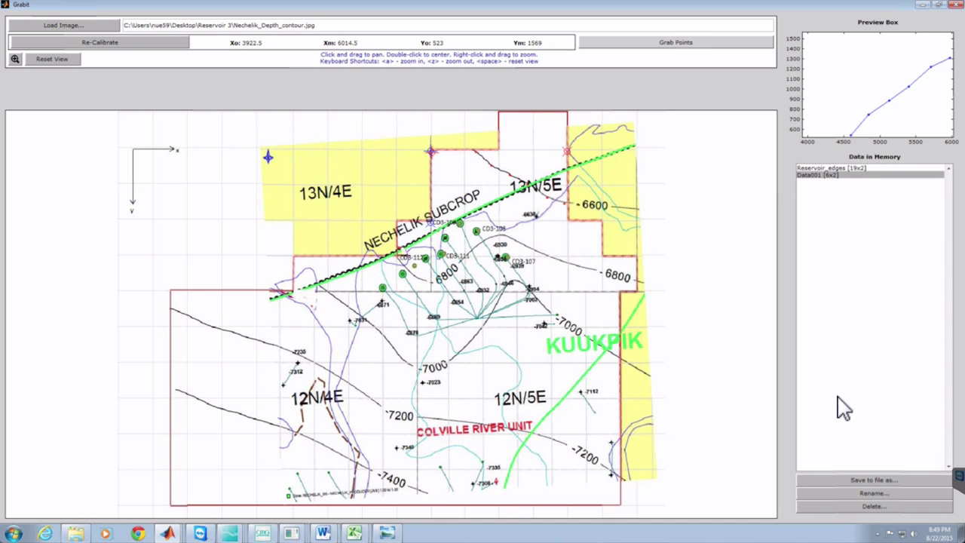
Try to rename the -6600 contour dataset Data001 as 6600
{"action": "left_click", "coordinate": [859, 493]}
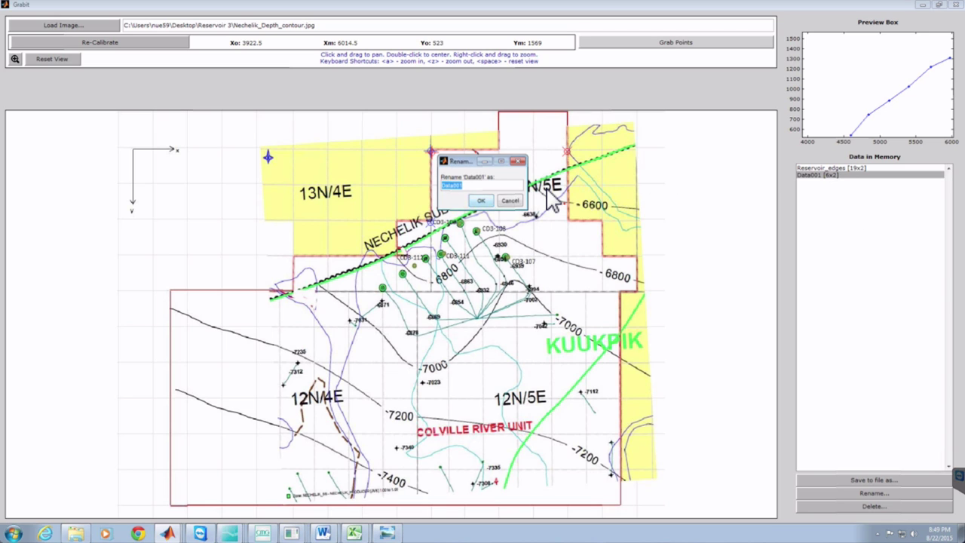
{"action": "type", "text": "6600"}
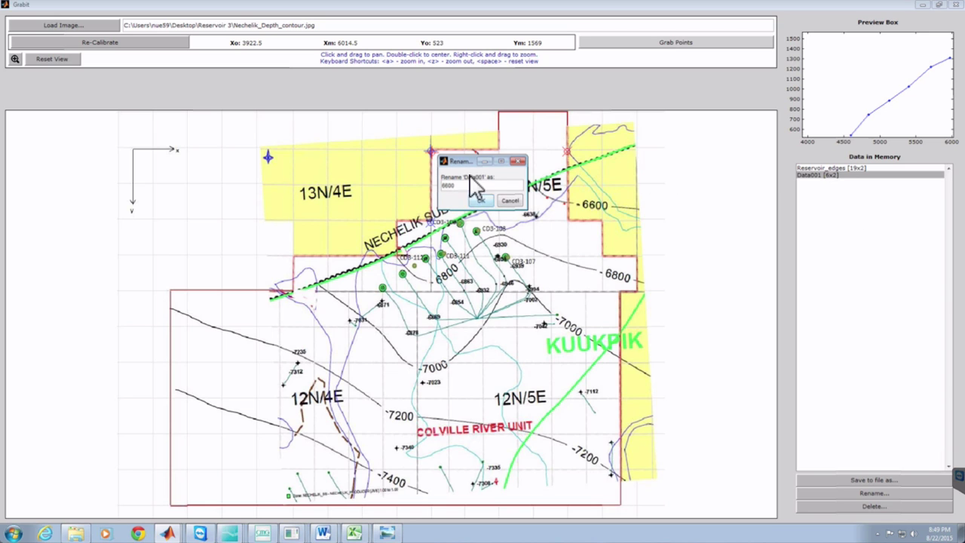
{"action": "left_click", "coordinate": [480, 200]}
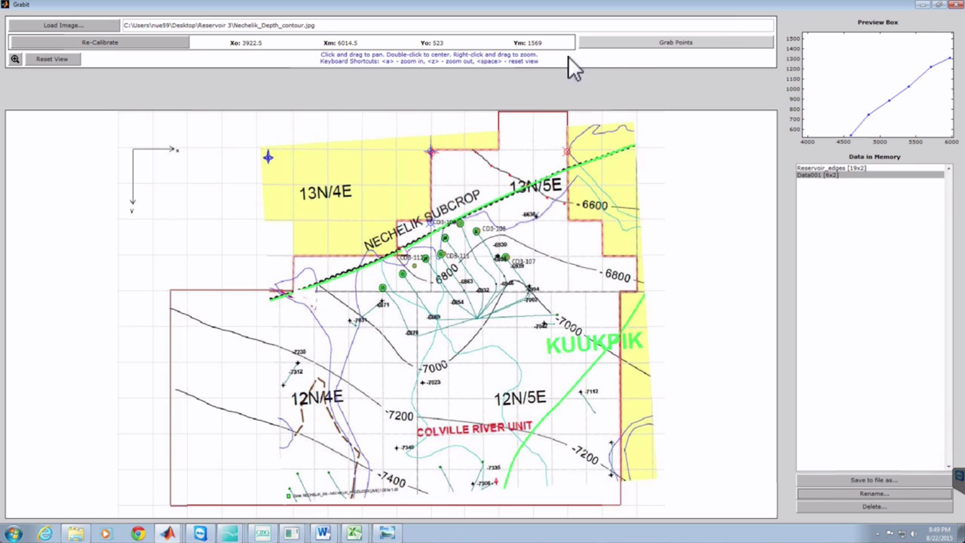
Grab eleven points along the -6800 contour from the Nechelik subcrop line to the eastern reservoir boundary
{"action": "left_click", "coordinate": [632, 45]}
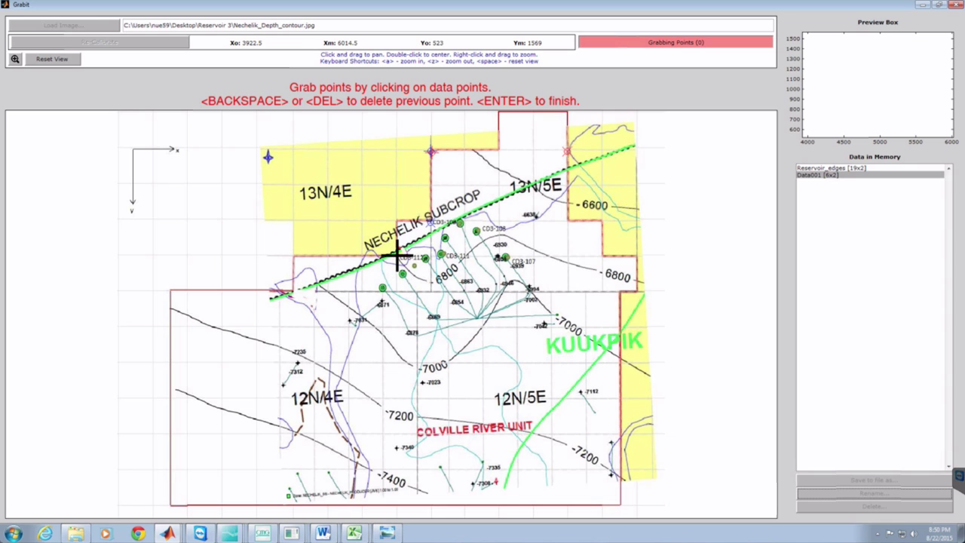
{"action": "left_click", "coordinate": [427, 276]}
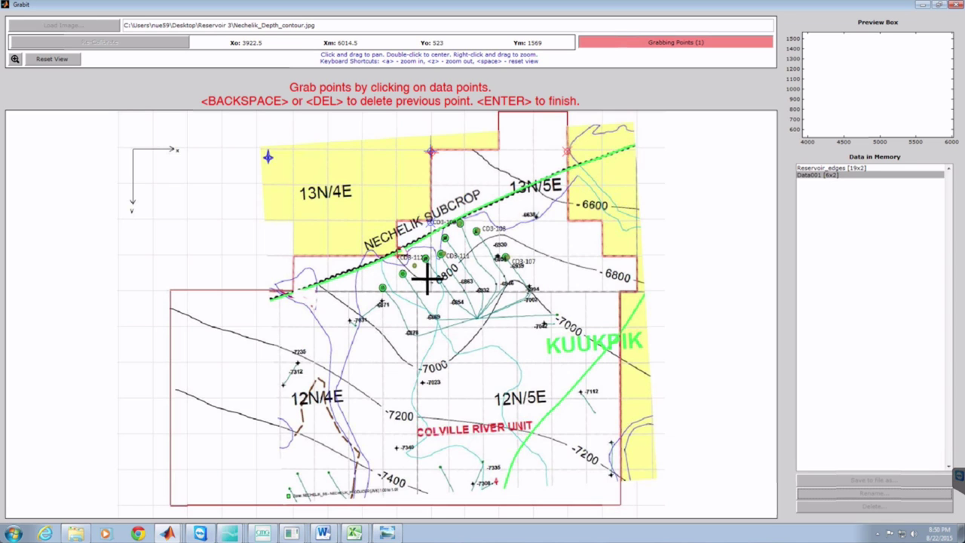
{"action": "left_click", "coordinate": [445, 275]}
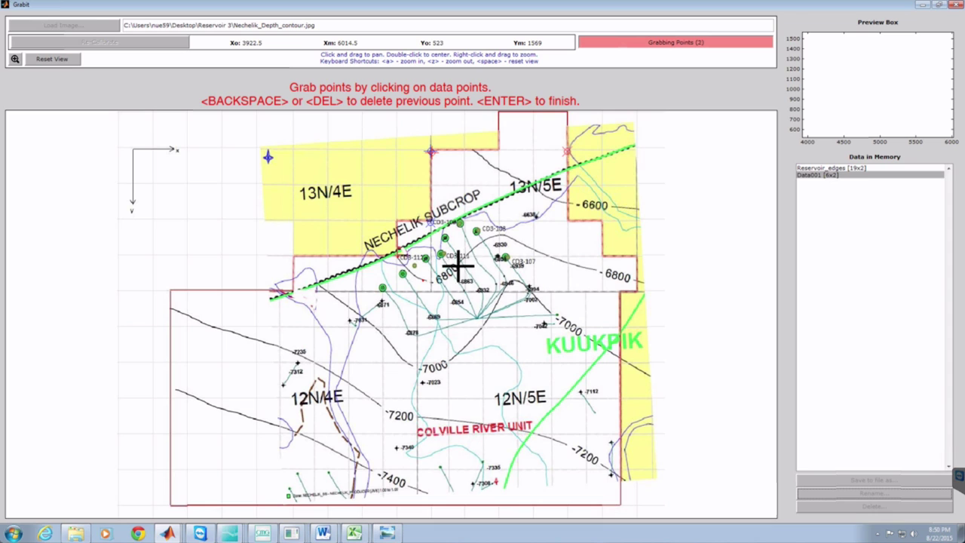
{"action": "left_click", "coordinate": [465, 255]}
{"action": "left_click", "coordinate": [483, 246]}
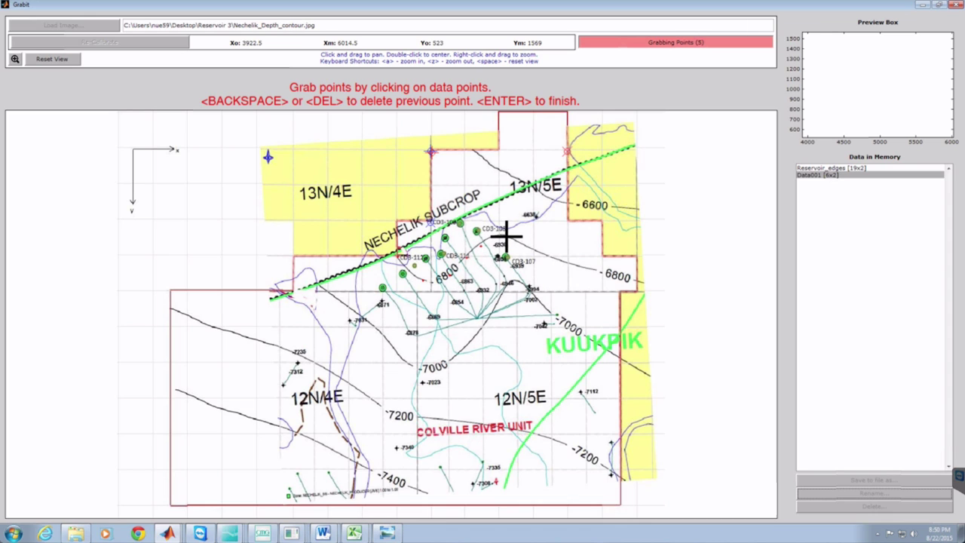
{"action": "left_click", "coordinate": [503, 235]}
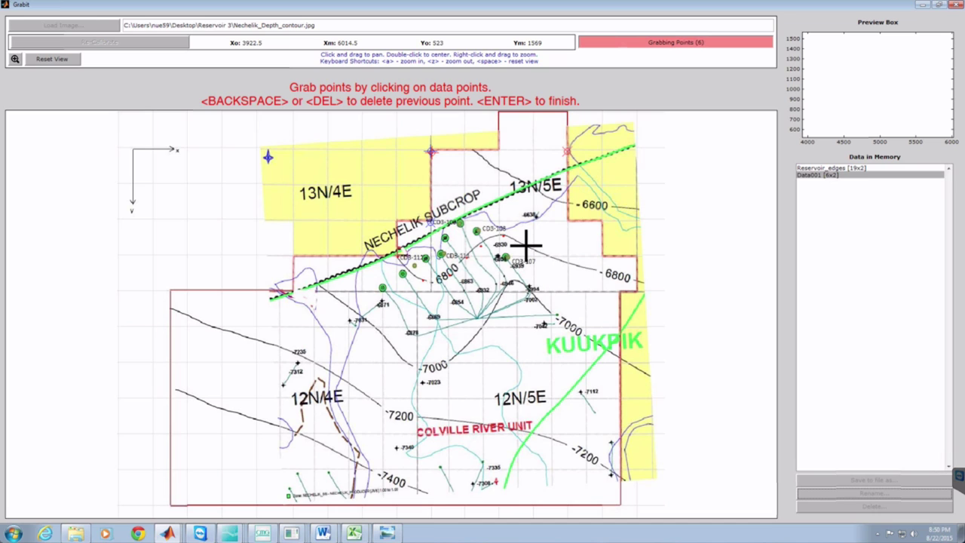
{"action": "left_click", "coordinate": [525, 245]}
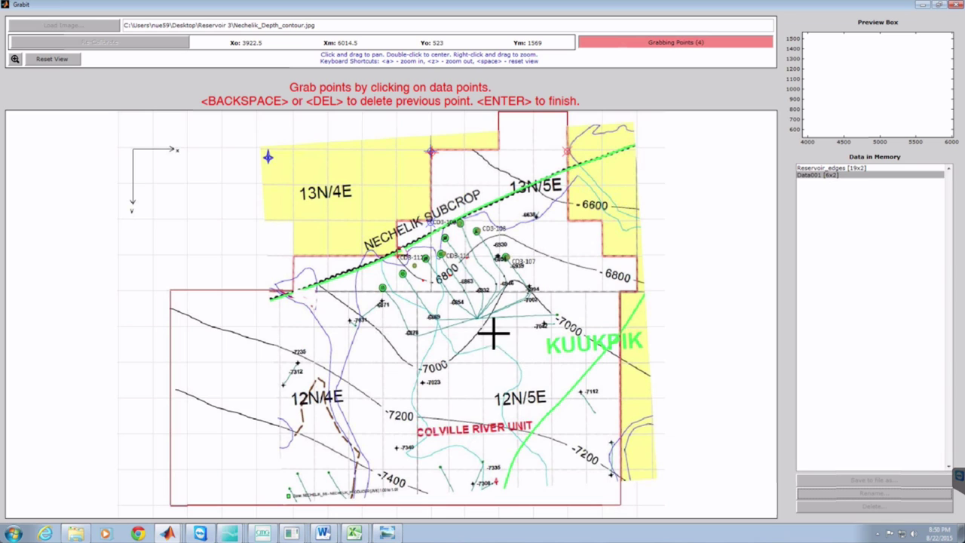
{"action": "left_click", "coordinate": [500, 237]}
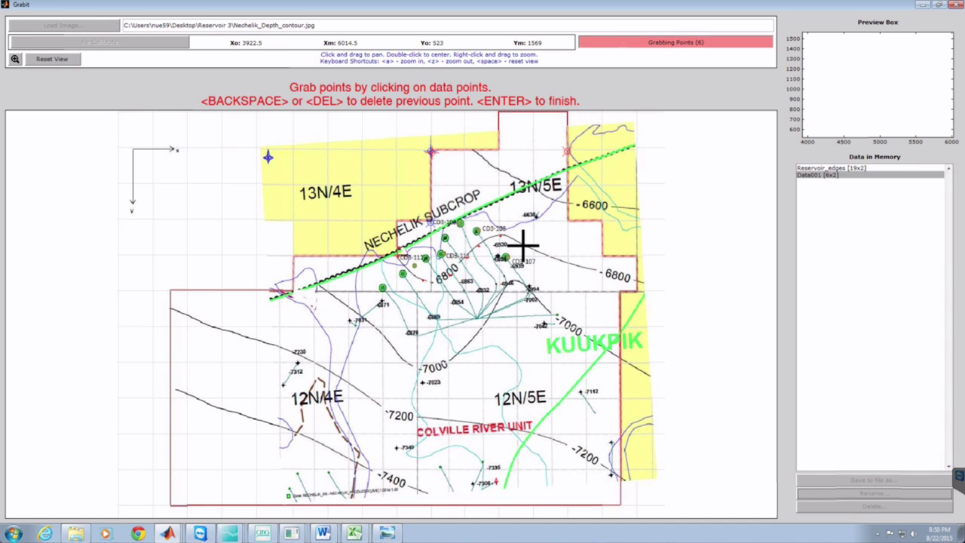
{"action": "left_click", "coordinate": [523, 244]}
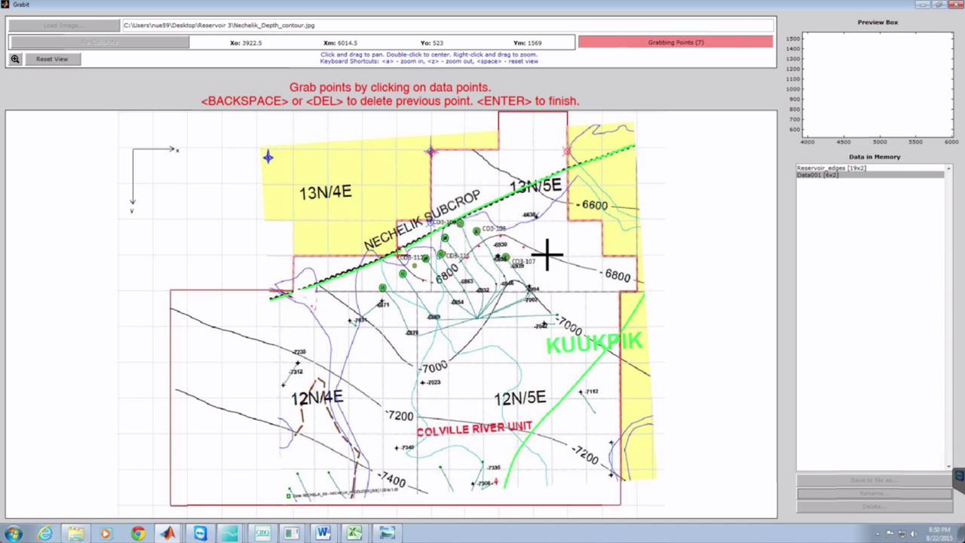
{"action": "left_click", "coordinate": [548, 254]}
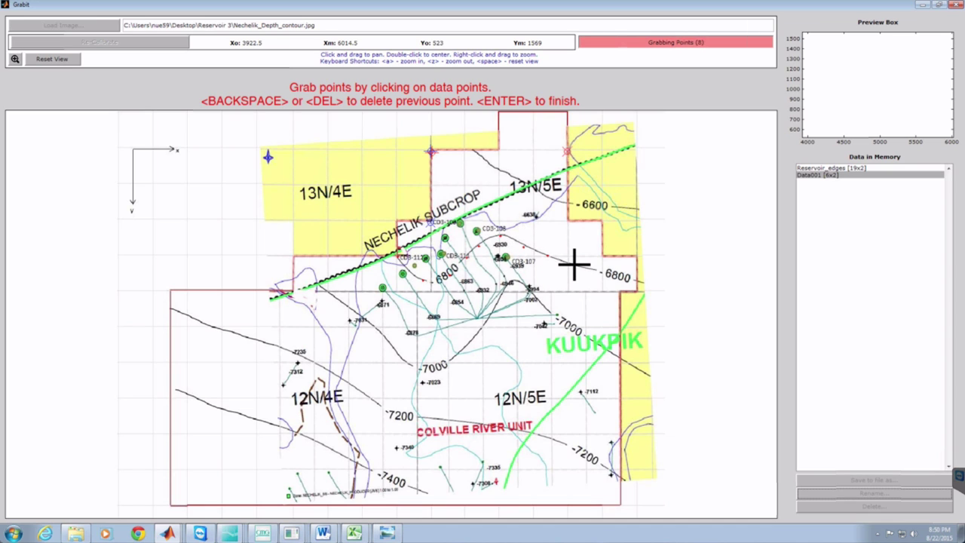
{"action": "left_click", "coordinate": [575, 264]}
{"action": "left_click", "coordinate": [610, 273]}
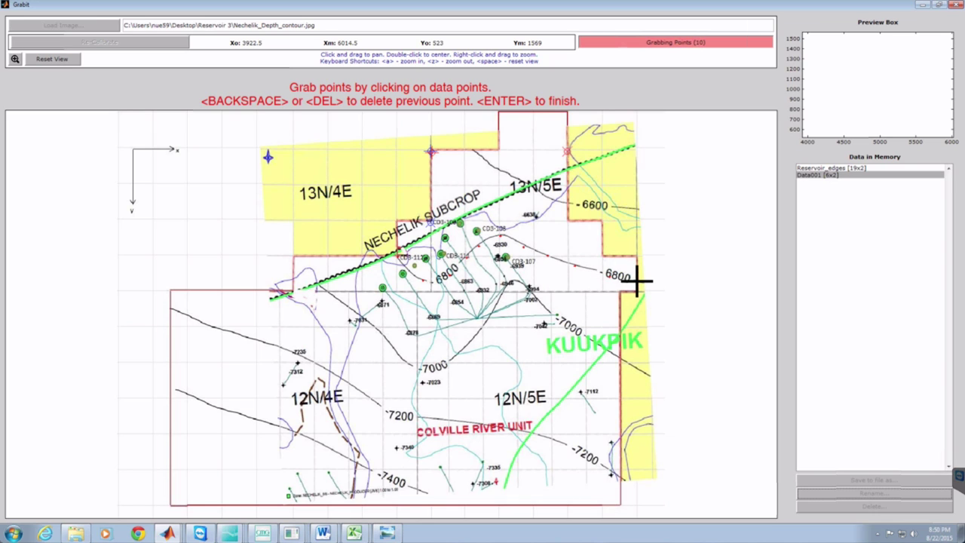
{"action": "left_click", "coordinate": [637, 281]}
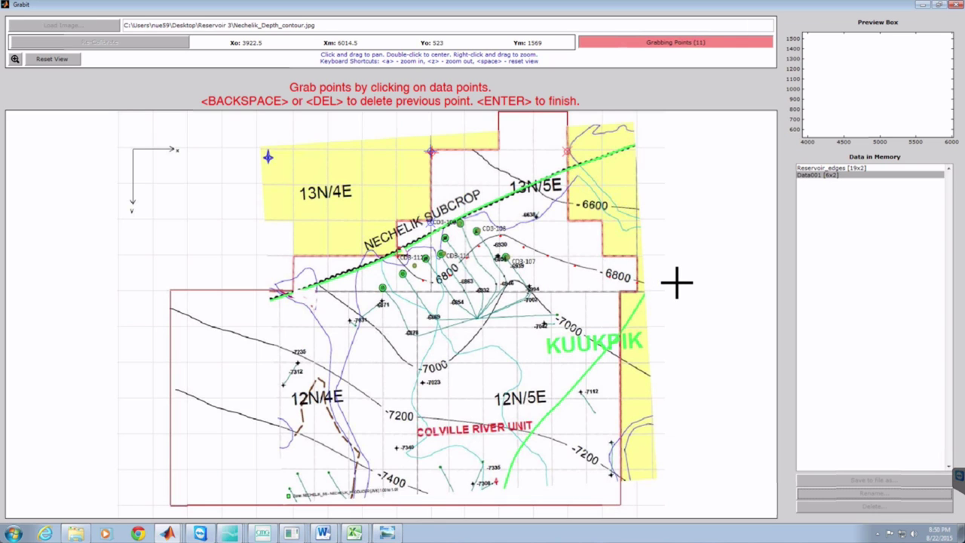
{"action": "key", "text": "Return"}
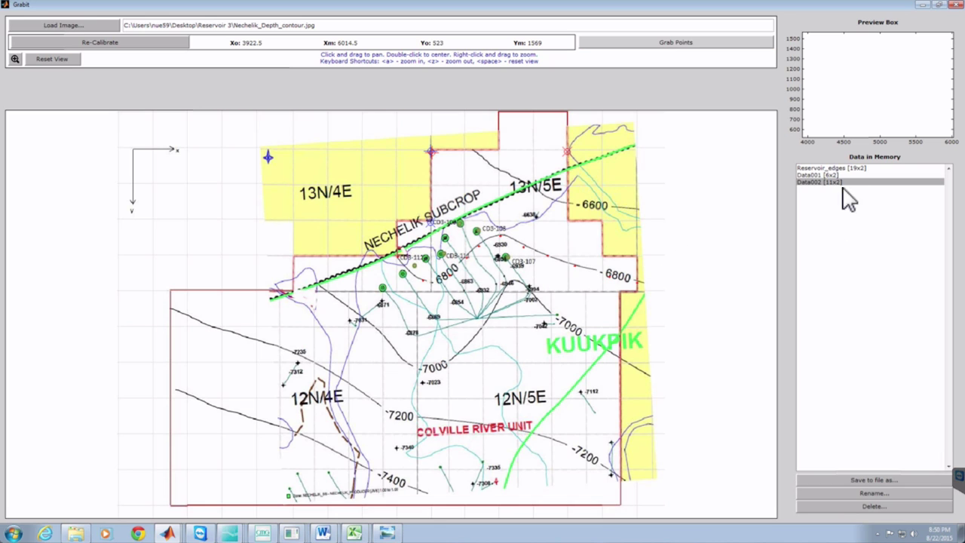
Try to rename the -6800 contour dataset Data002 as 6800
{"action": "left_click", "coordinate": [857, 494]}
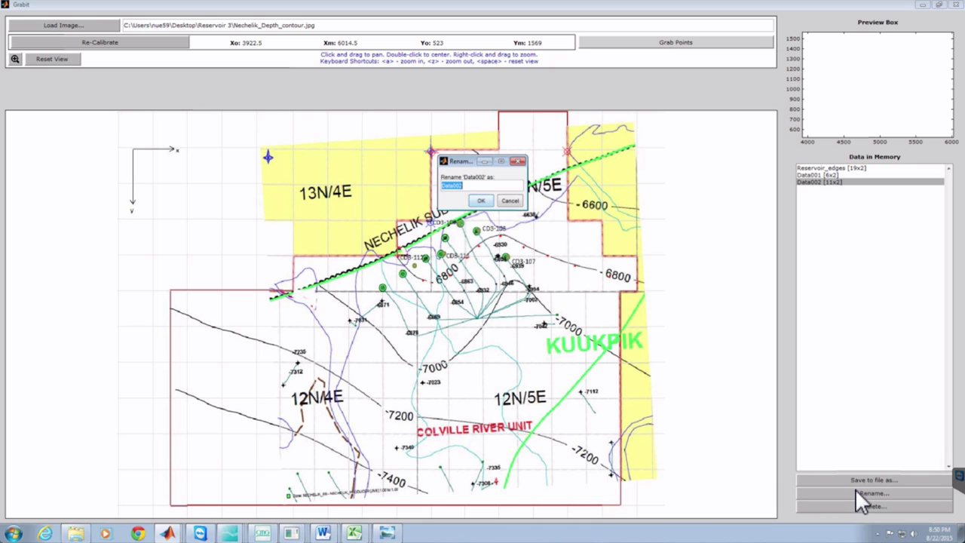
{"action": "type", "text": "6800"}
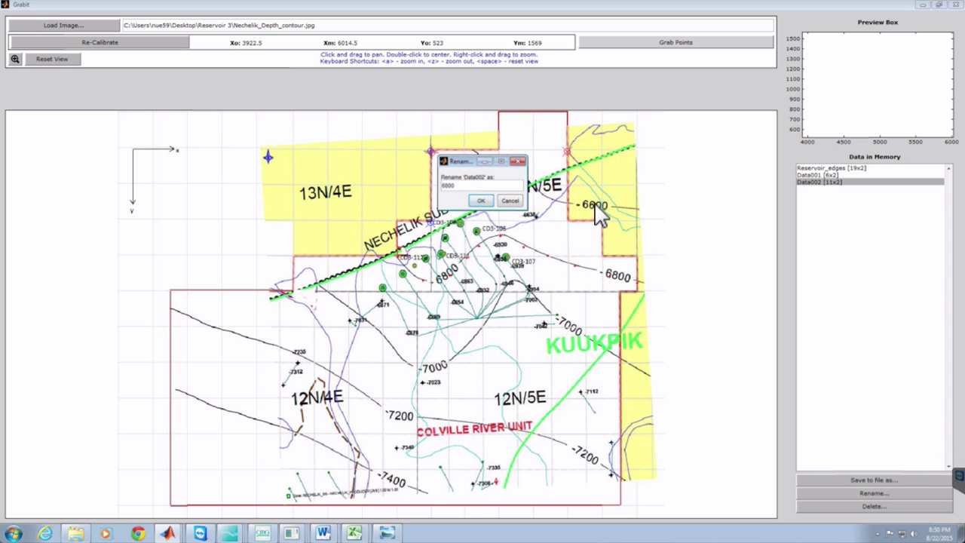
{"action": "left_click", "coordinate": [483, 201]}
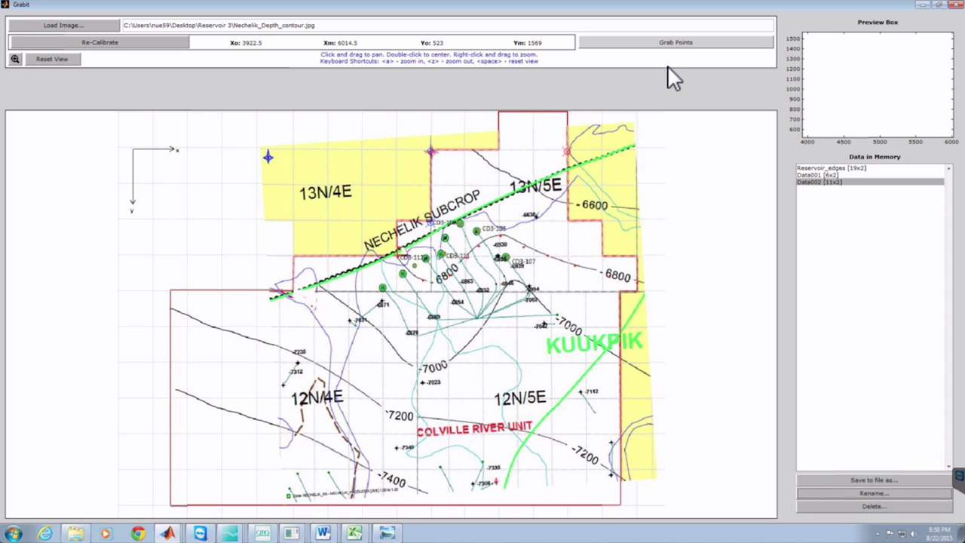
Grab thirteen points along the -7000 contour from the subcrop line through its central dip and peak to the eastern reservoir boundary
{"action": "left_click", "coordinate": [654, 45]}
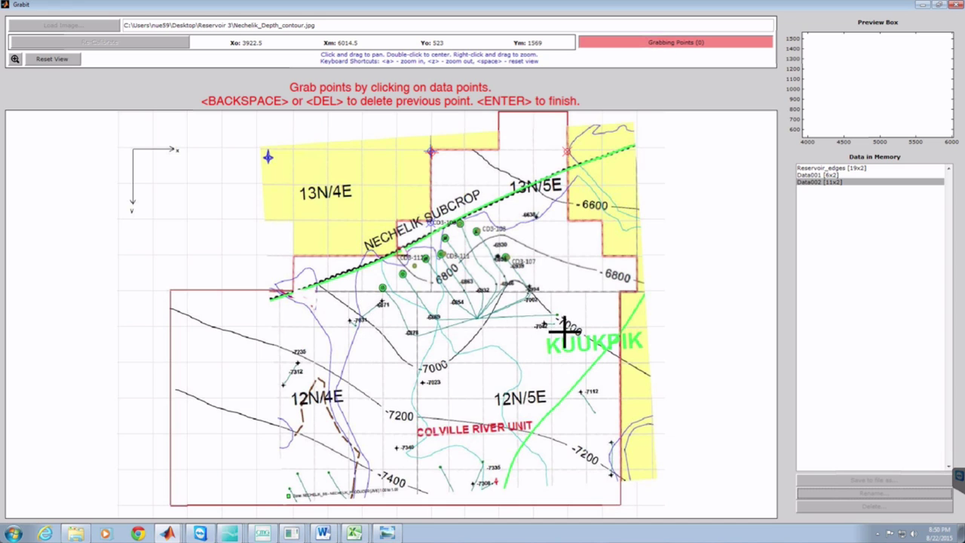
{"action": "left_click", "coordinate": [297, 273]}
{"action": "left_click", "coordinate": [338, 291]}
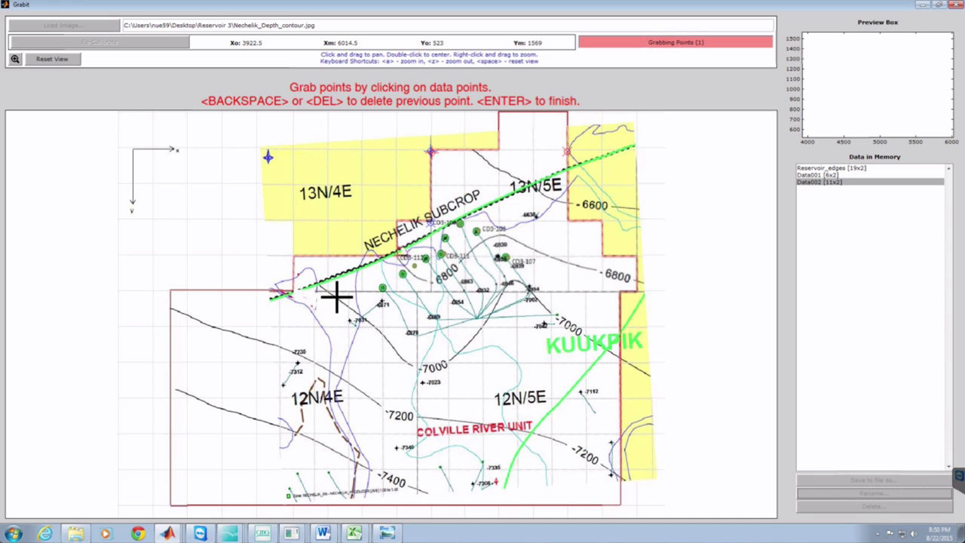
{"action": "left_click", "coordinate": [370, 322]}
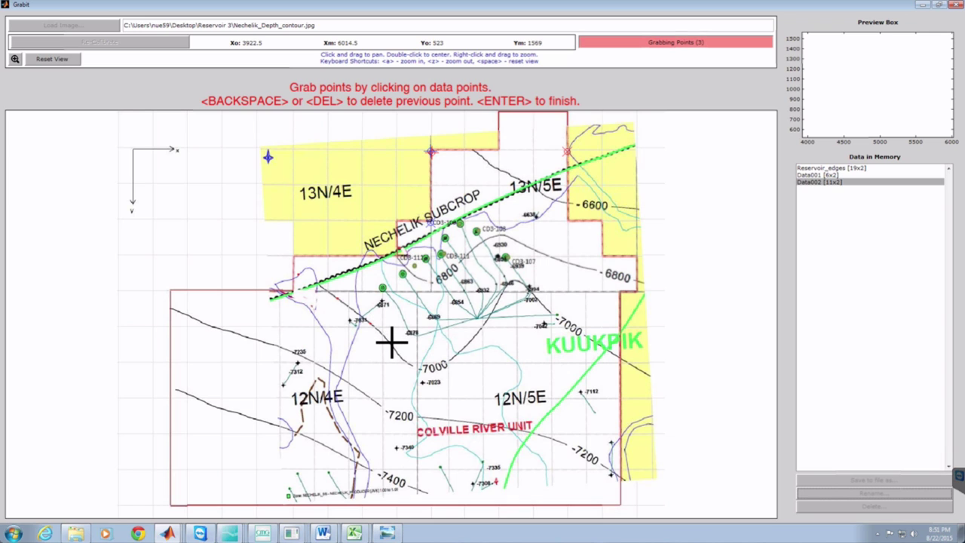
{"action": "left_click", "coordinate": [412, 365]}
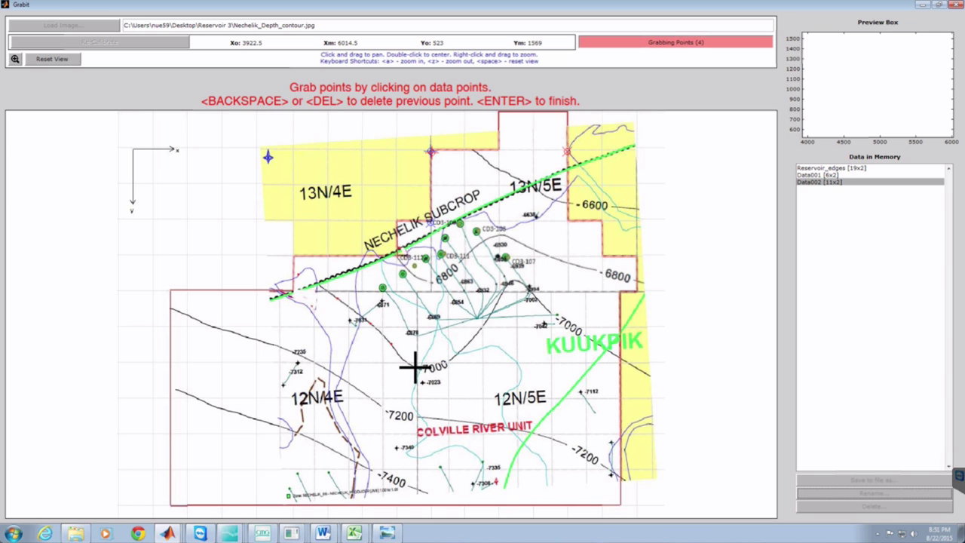
{"action": "left_click", "coordinate": [457, 359]}
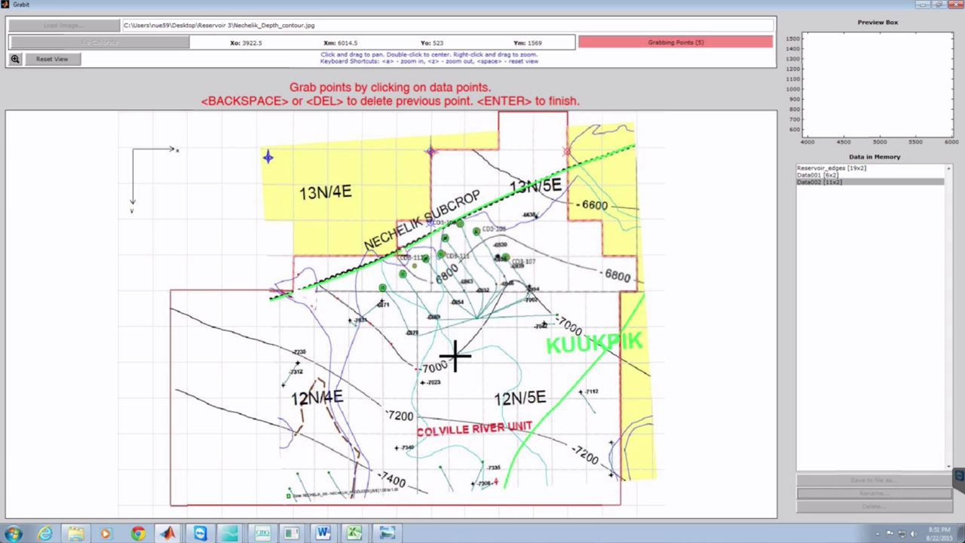
{"action": "left_click", "coordinate": [477, 334]}
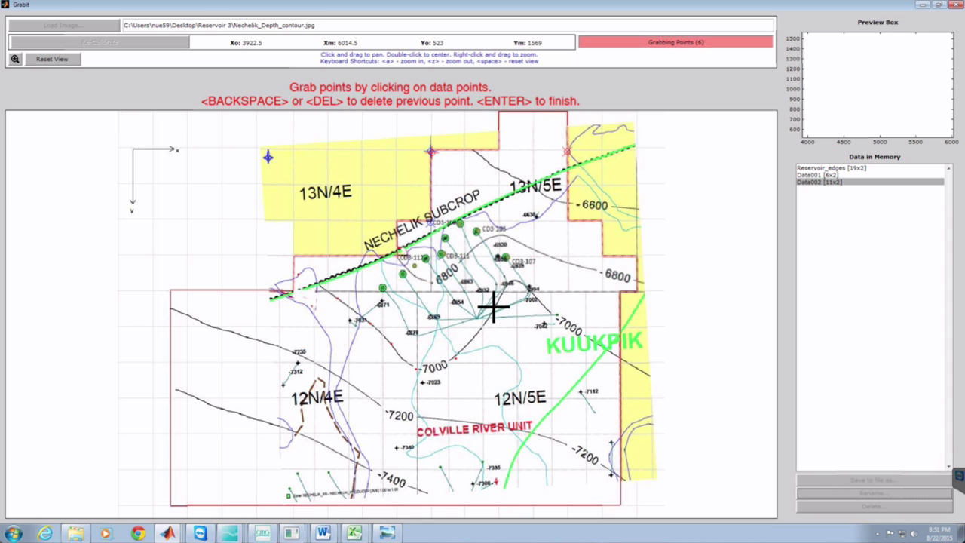
{"action": "left_click", "coordinate": [498, 303]}
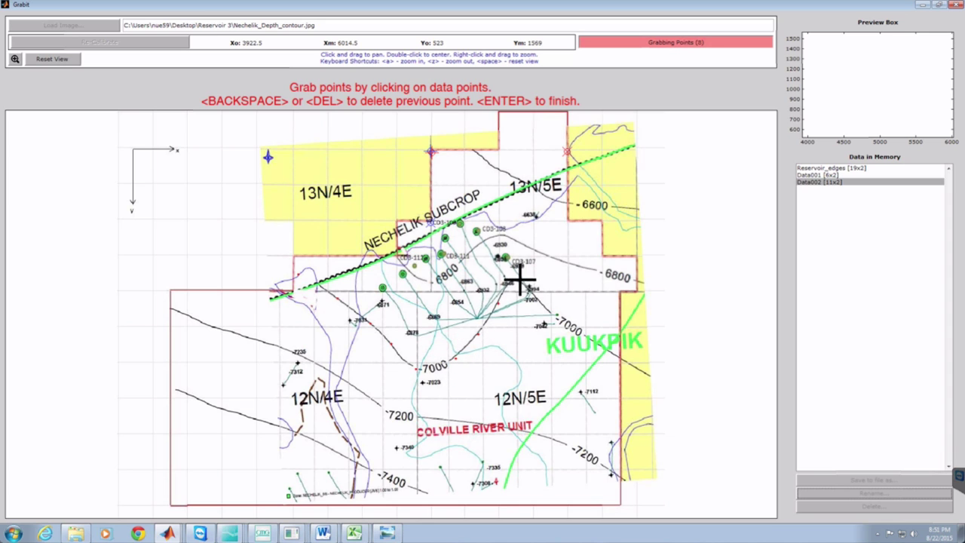
{"action": "left_click", "coordinate": [518, 280]}
{"action": "left_click", "coordinate": [531, 298]}
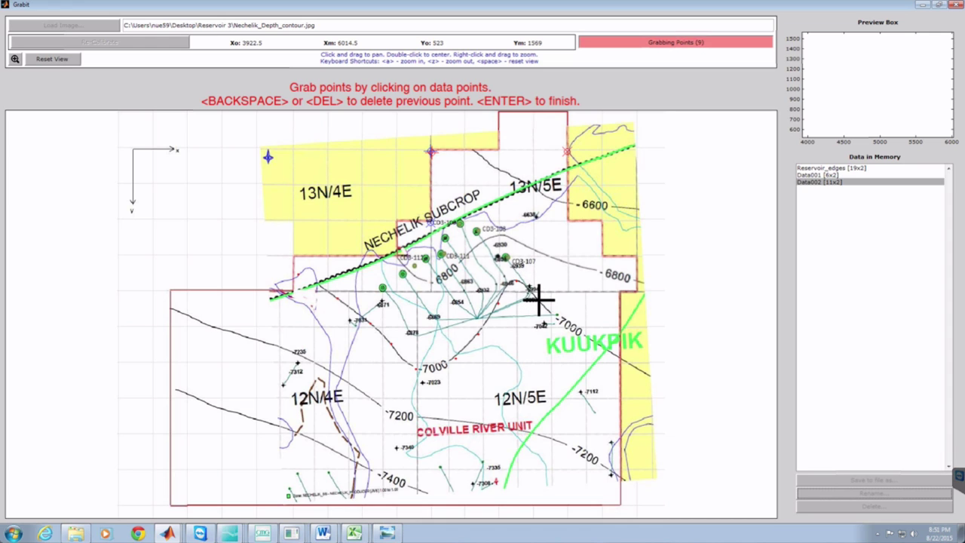
{"action": "left_click", "coordinate": [564, 325]}
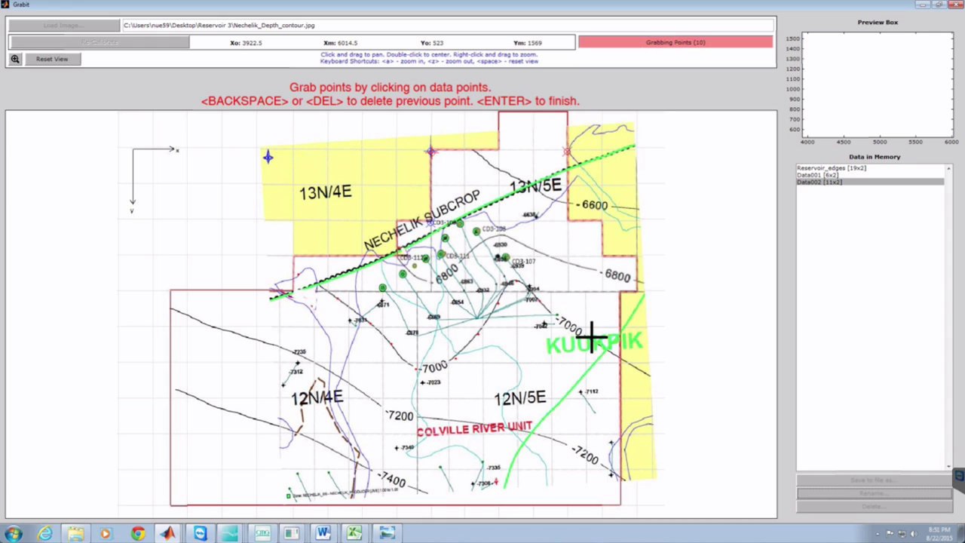
{"action": "left_click", "coordinate": [598, 343]}
{"action": "left_click", "coordinate": [618, 361]}
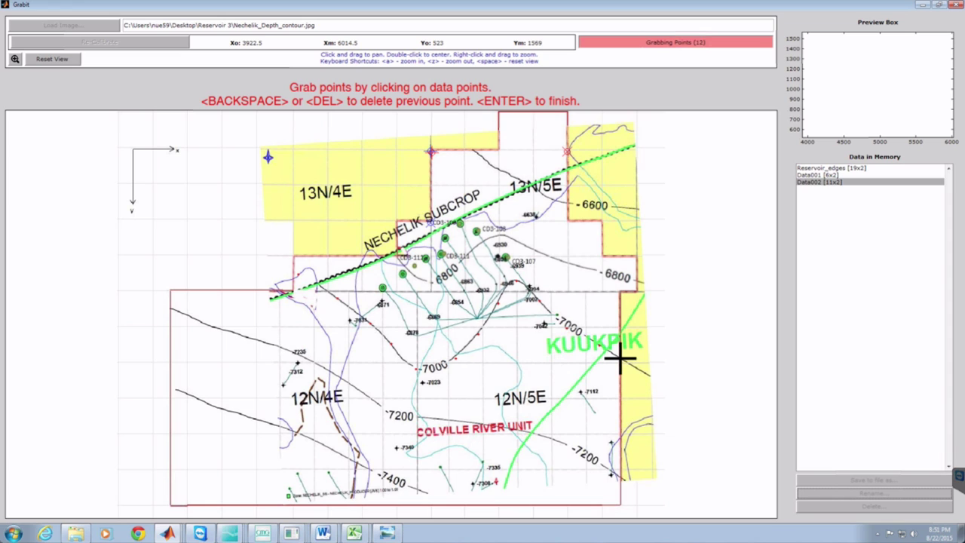
{"action": "left_click", "coordinate": [620, 360]}
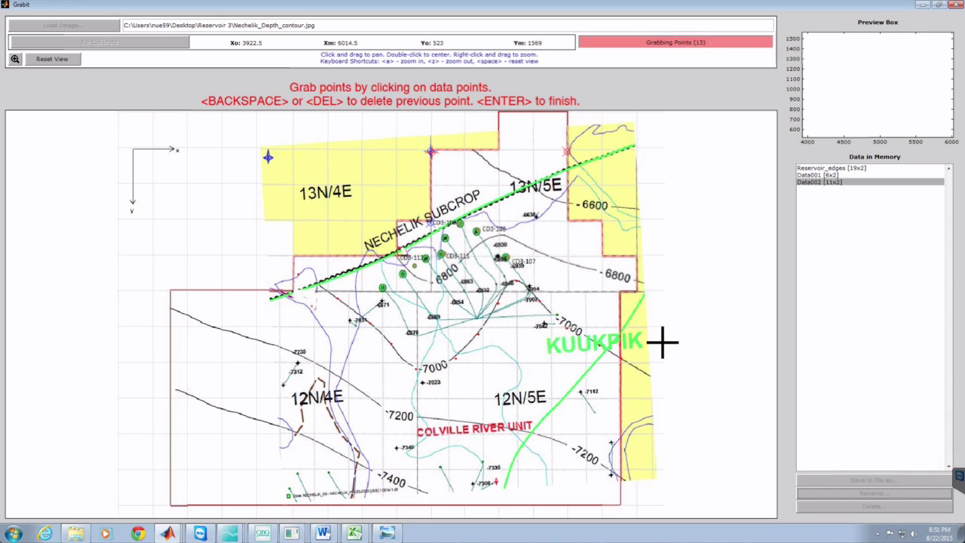
{"action": "key", "text": "Return"}
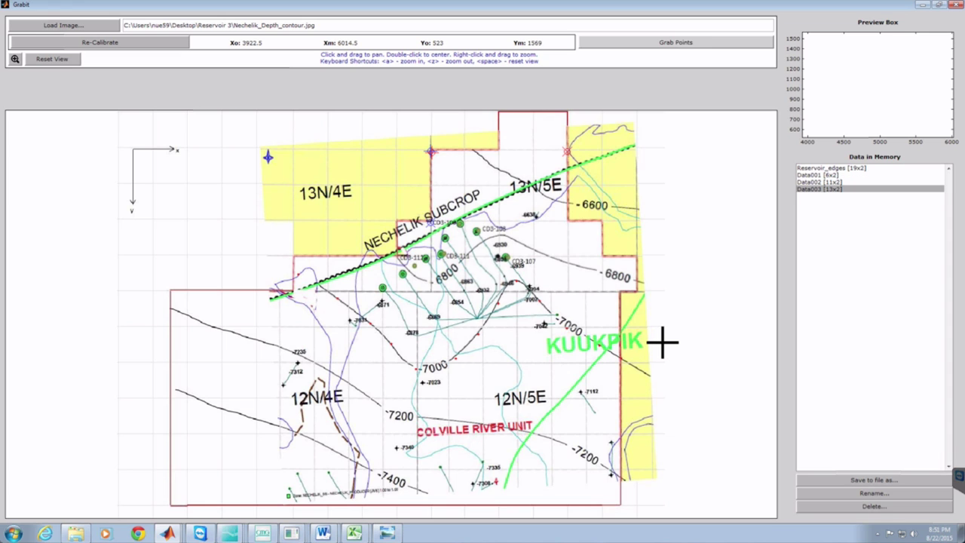
Try to rename the -7000 contour dataset Data003 as 7000
{"action": "left_click", "coordinate": [855, 492]}
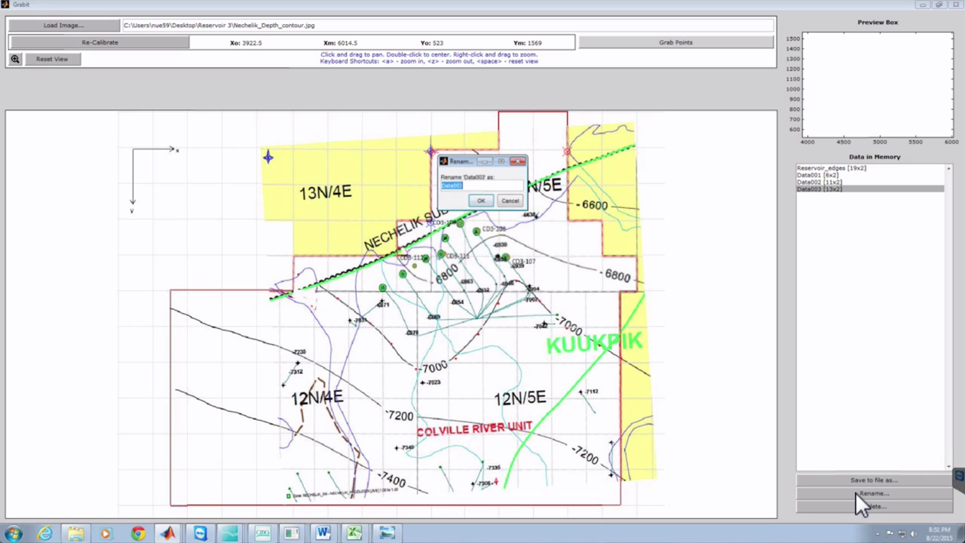
{"action": "type", "text": "7000"}
{"action": "left_click", "coordinate": [482, 202]}
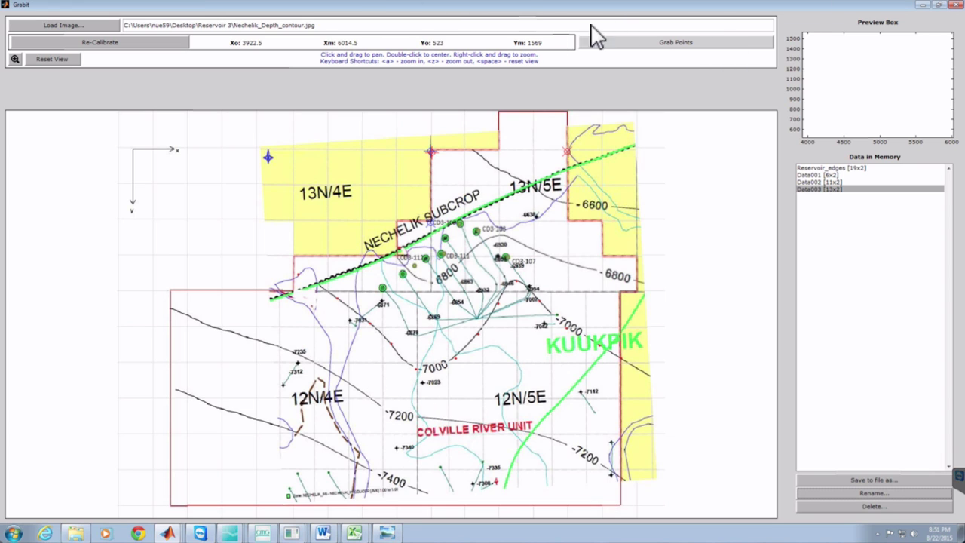
Grab fifteen points along the -7200 contour from the western reservoir boundary to the eastern reservoir boundary
{"action": "left_click", "coordinate": [698, 47]}
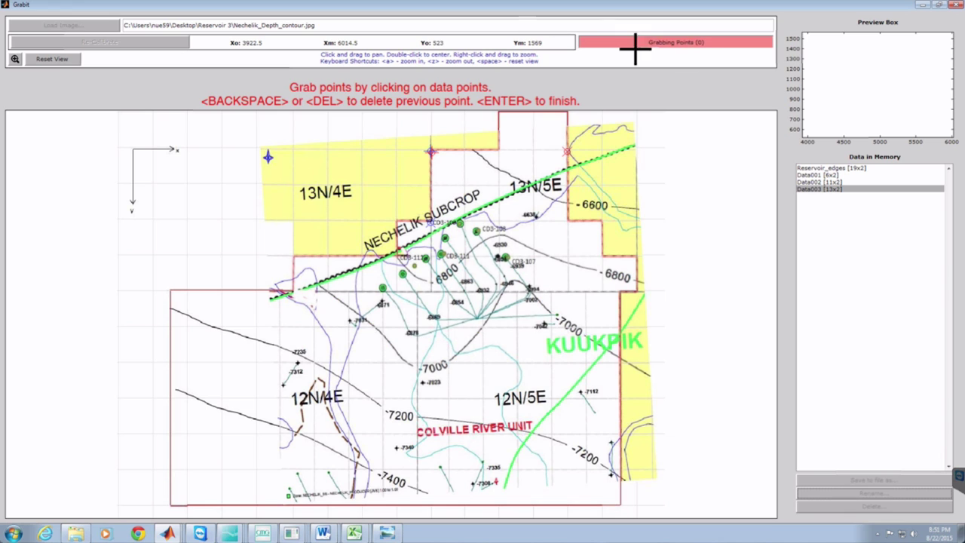
{"action": "left_click", "coordinate": [197, 322]}
{"action": "left_click", "coordinate": [222, 330]}
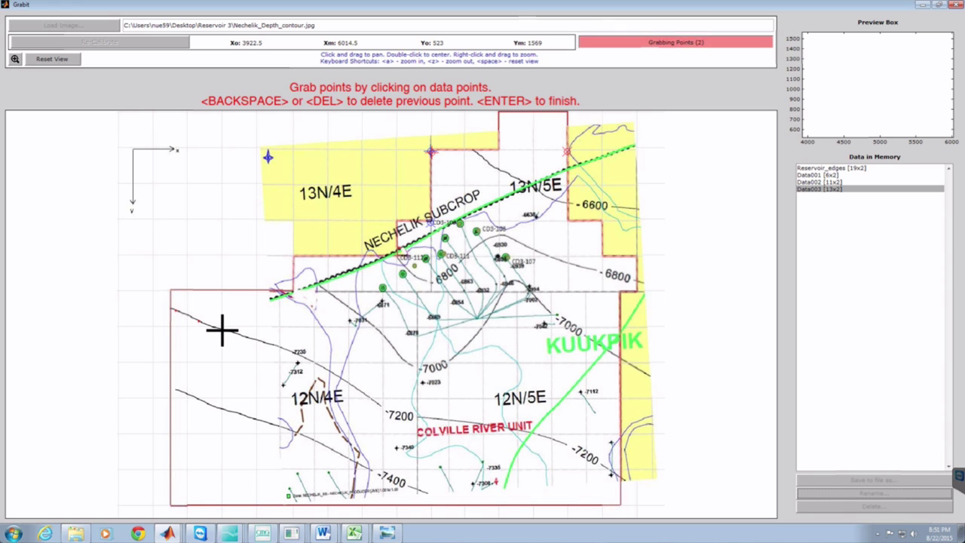
{"action": "left_click", "coordinate": [252, 340]}
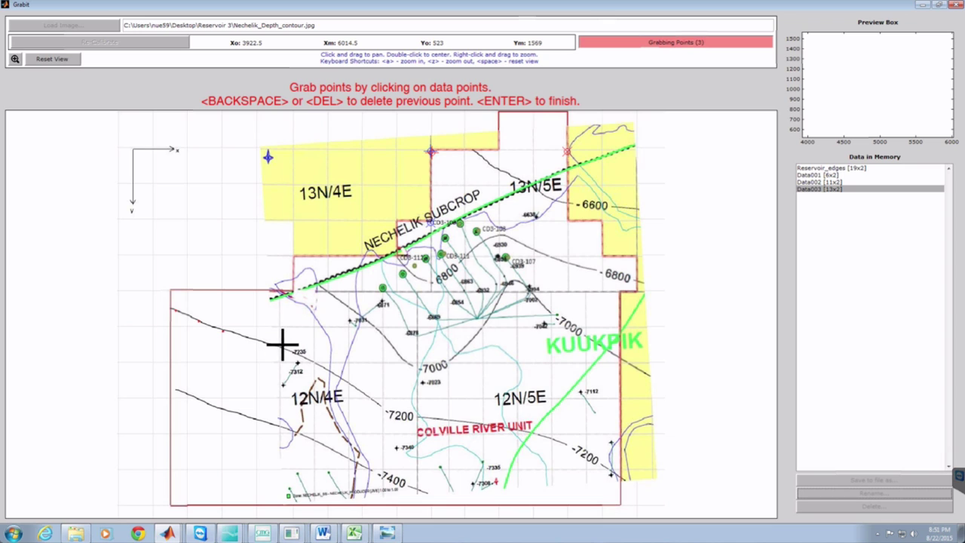
{"action": "left_click", "coordinate": [283, 347]}
{"action": "left_click", "coordinate": [319, 370]}
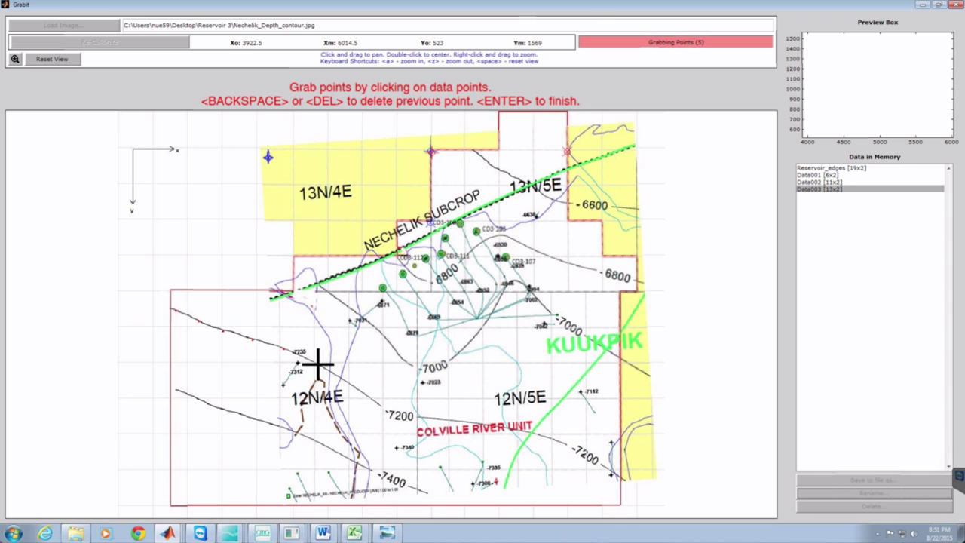
{"action": "left_click", "coordinate": [349, 382]}
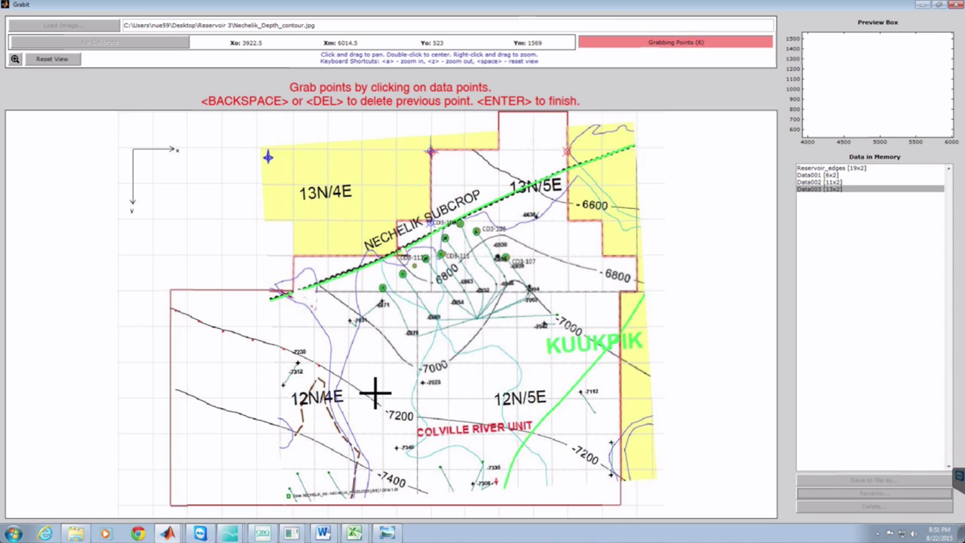
{"action": "left_click", "coordinate": [379, 400]}
{"action": "left_click", "coordinate": [417, 417]}
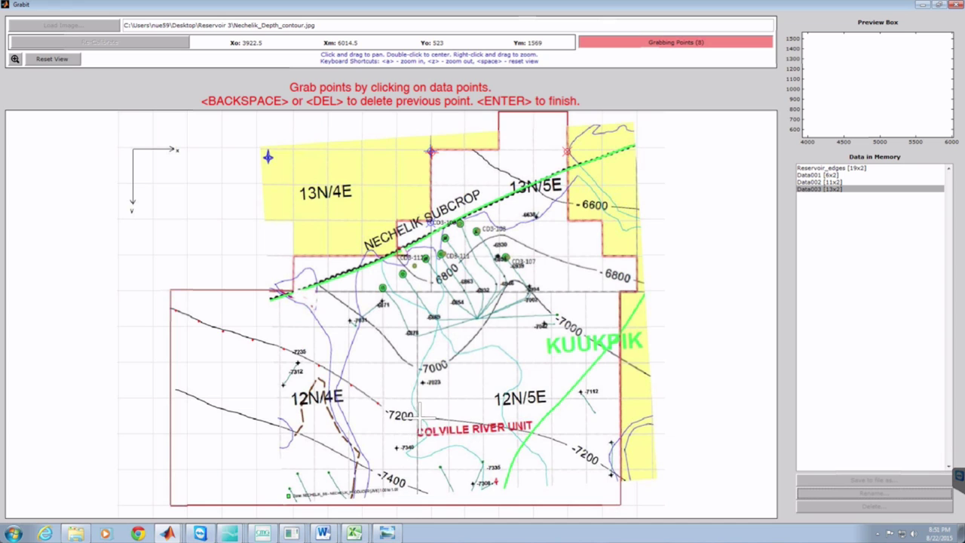
{"action": "left_click", "coordinate": [455, 420]}
{"action": "left_click", "coordinate": [495, 425]}
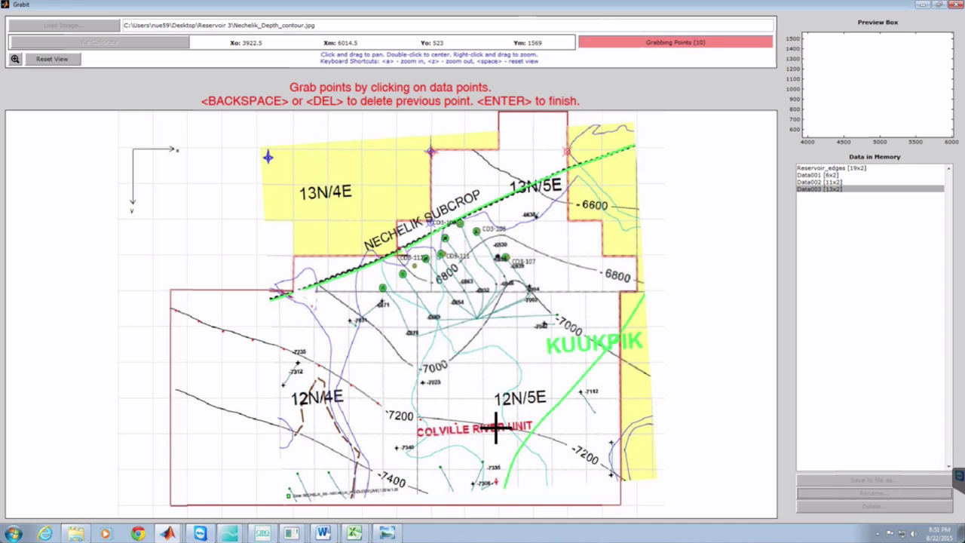
{"action": "left_click", "coordinate": [532, 428]}
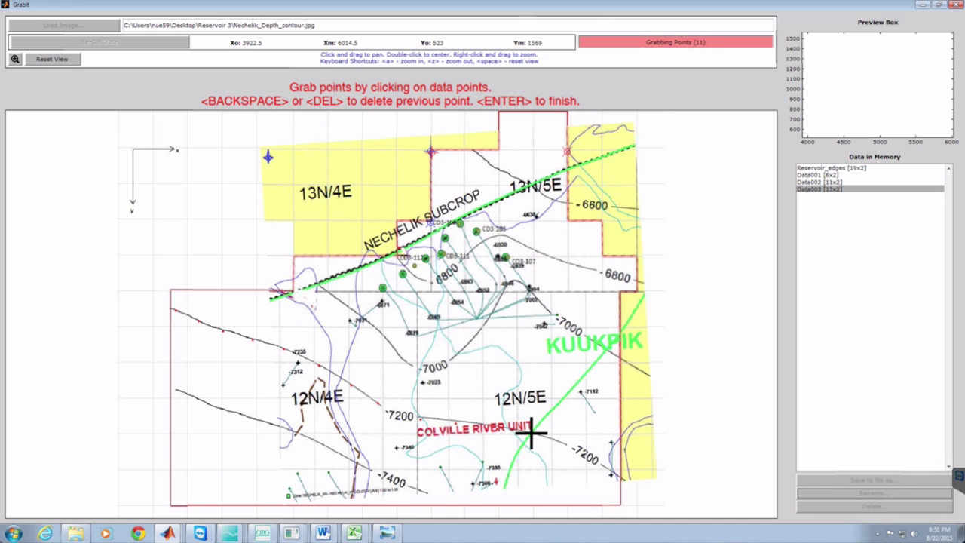
{"action": "left_click", "coordinate": [566, 441]}
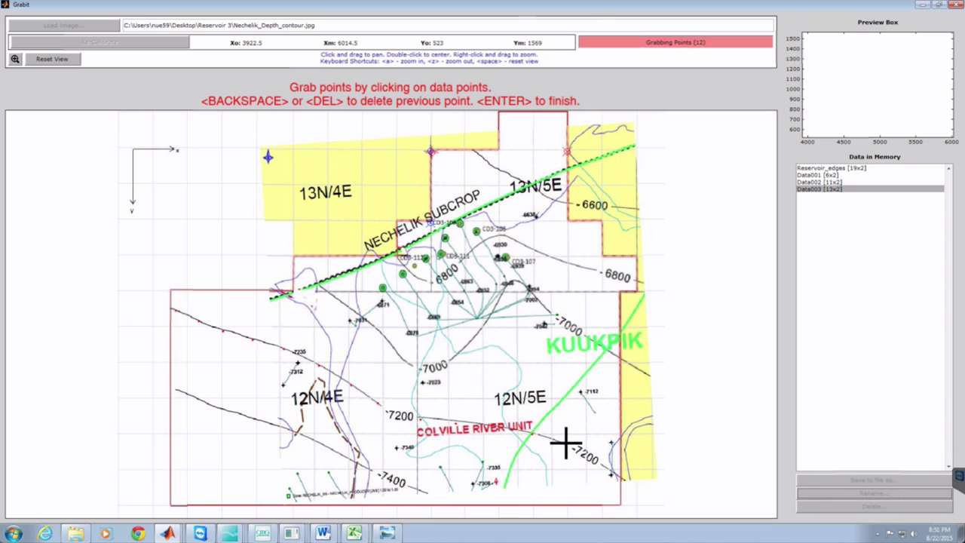
{"action": "left_click", "coordinate": [602, 460]}
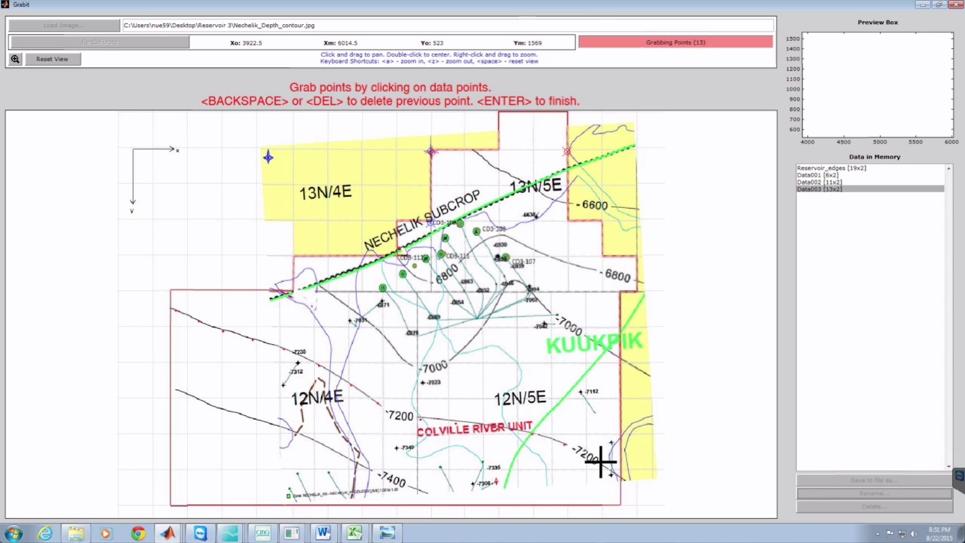
{"action": "left_click", "coordinate": [617, 477]}
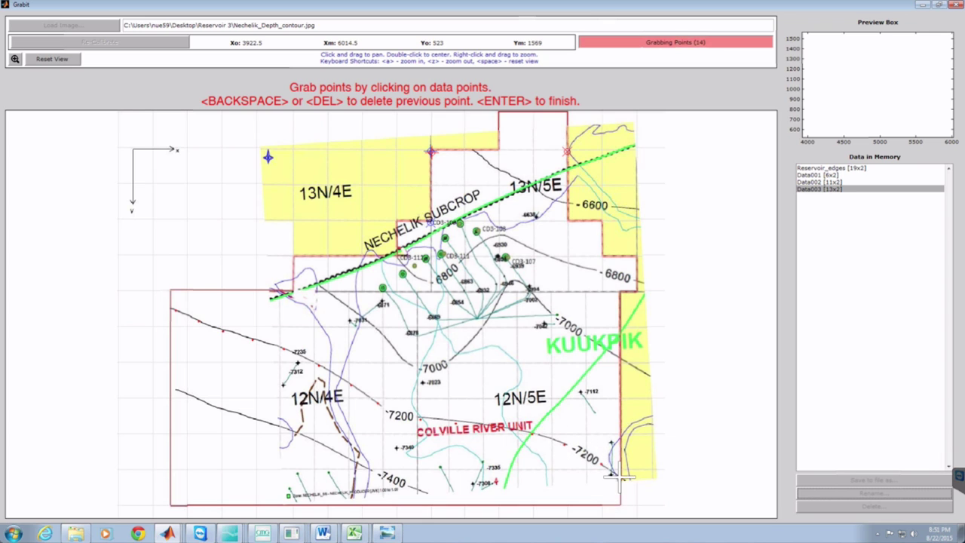
{"action": "key", "text": "Return"}
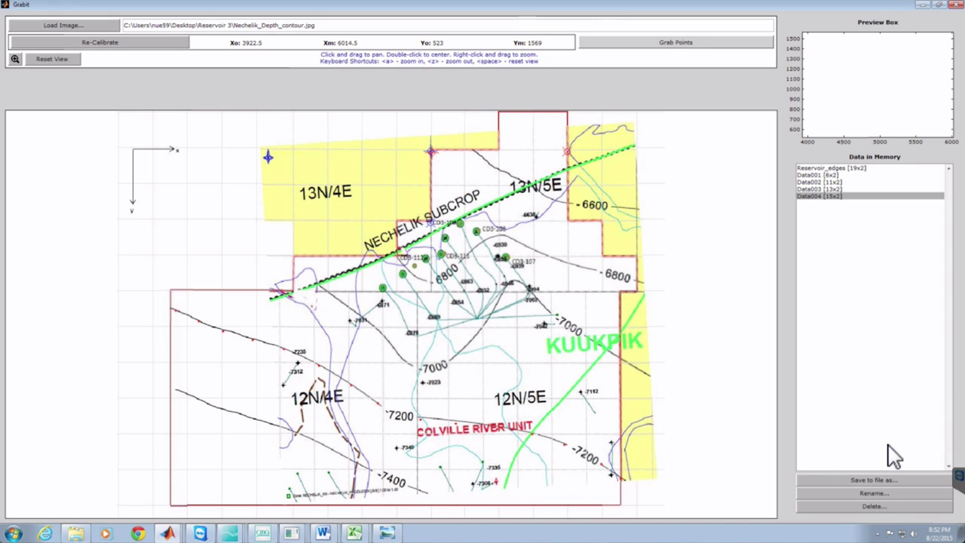
Try to rename the -7200 contour dataset Data004 as 7200
{"action": "left_click", "coordinate": [877, 492]}
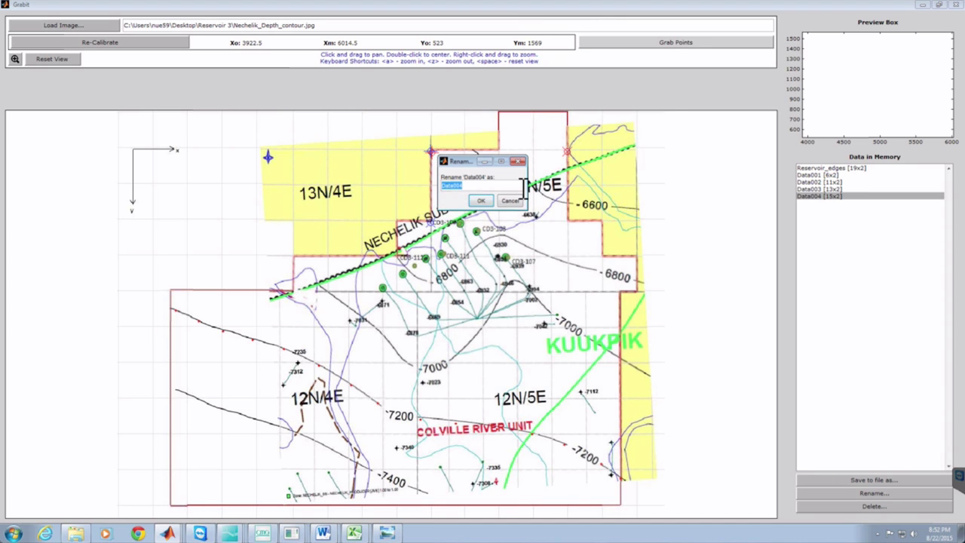
{"action": "type", "text": "7200"}
{"action": "left_click", "coordinate": [479, 200]}
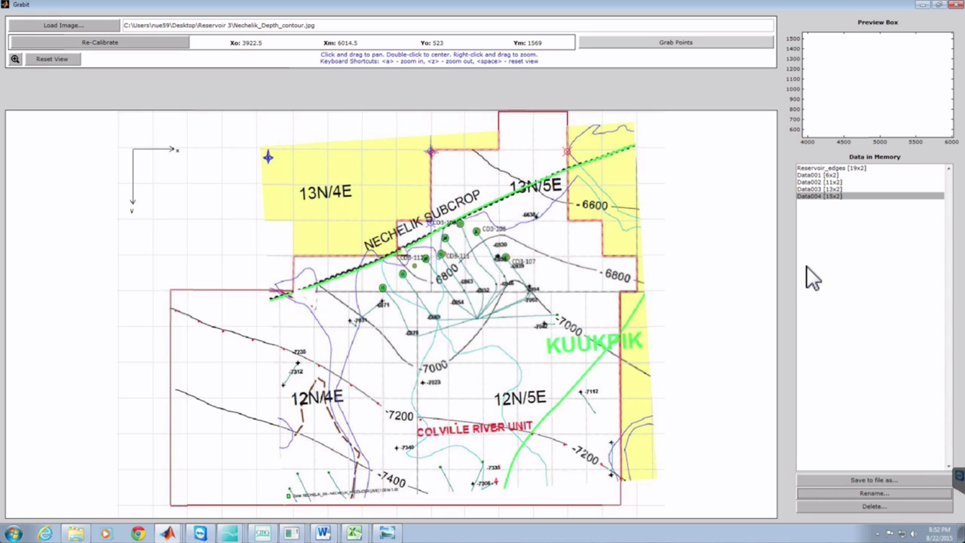
{"action": "left_click", "coordinate": [829, 196]}
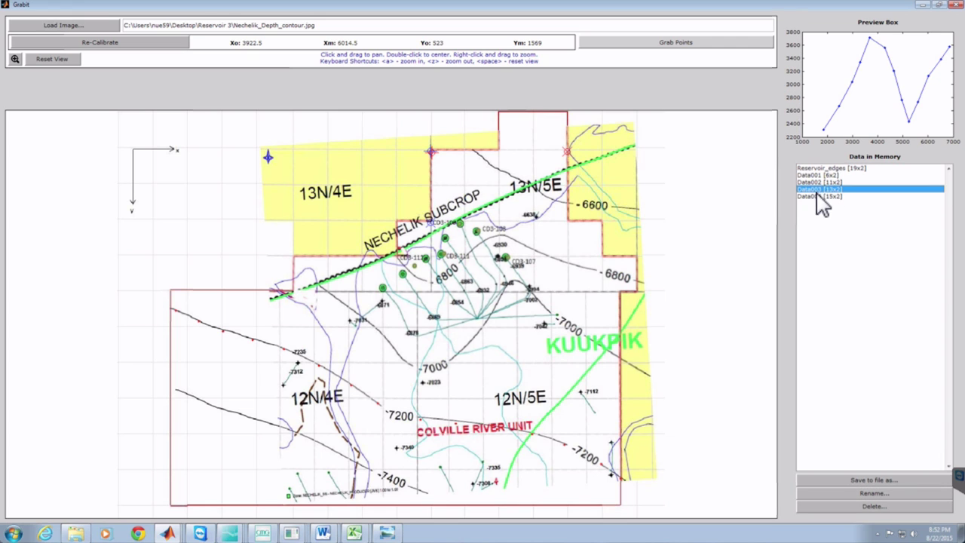
{"action": "left_click", "coordinate": [860, 493]}
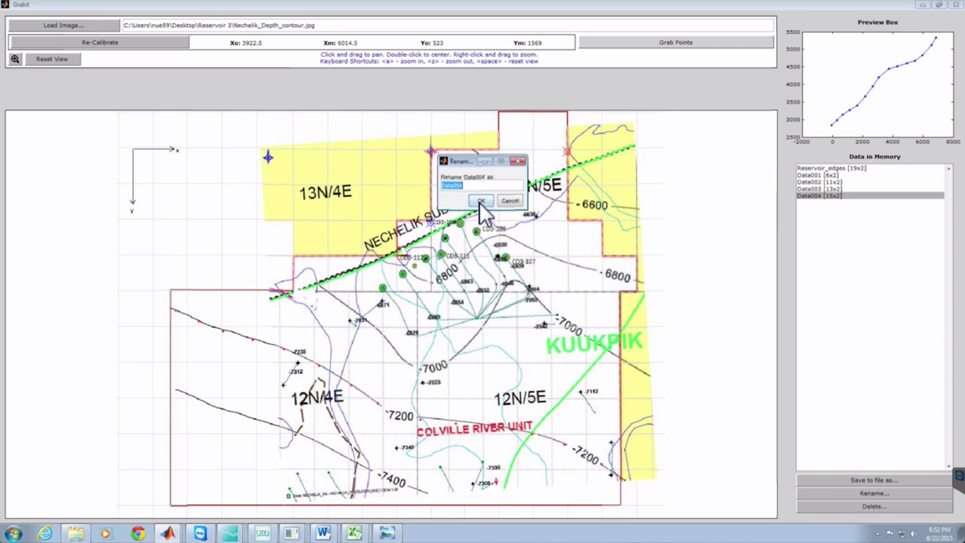
{"action": "type", "text": "7200"}
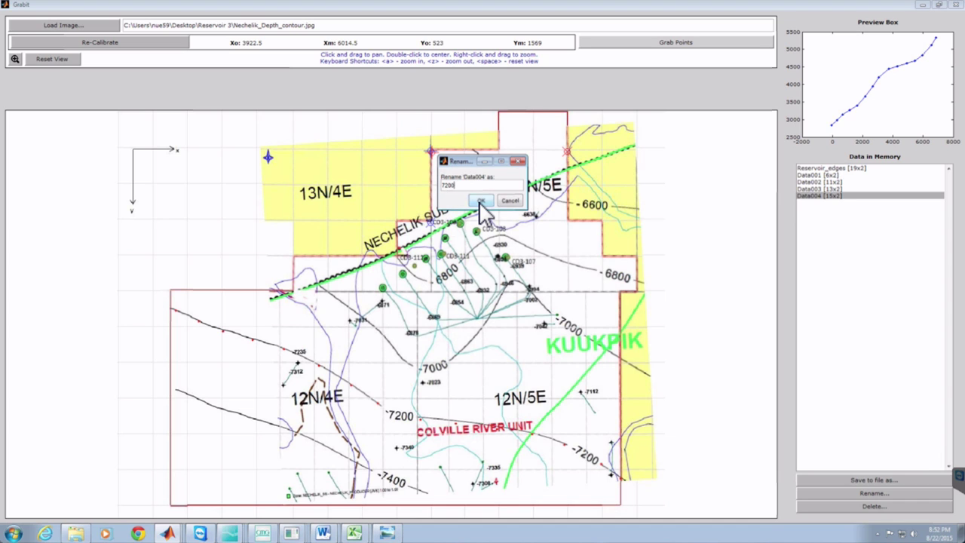
{"action": "left_click", "coordinate": [481, 200]}
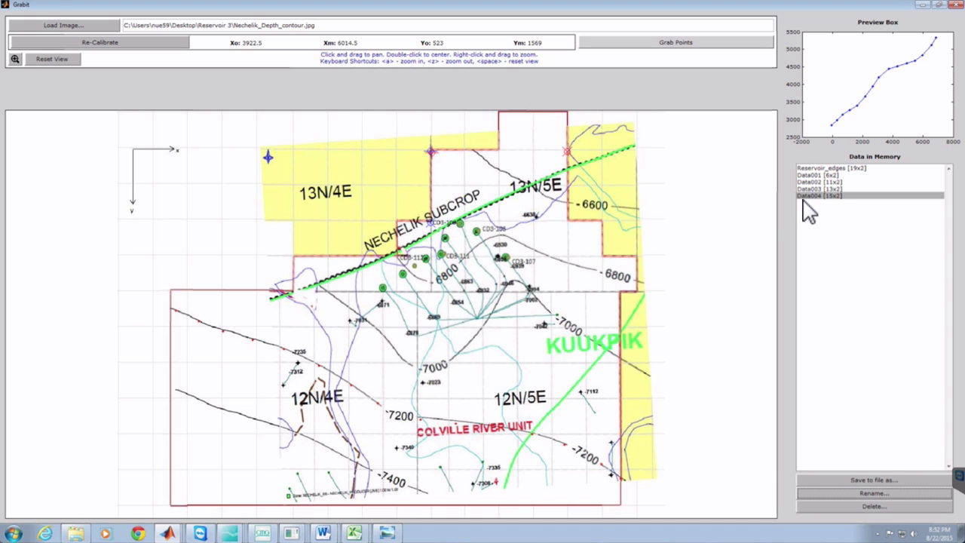
Try to rename the first contour dataset Data001, covering the -6600 contour, as 6600
{"action": "left_click", "coordinate": [828, 181]}
{"action": "left_click", "coordinate": [828, 175]}
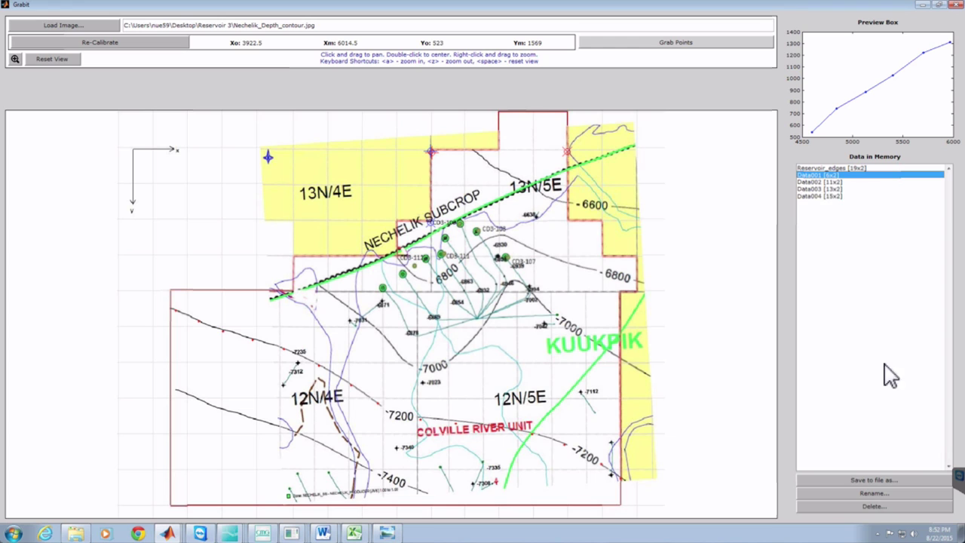
{"action": "left_click", "coordinate": [868, 491]}
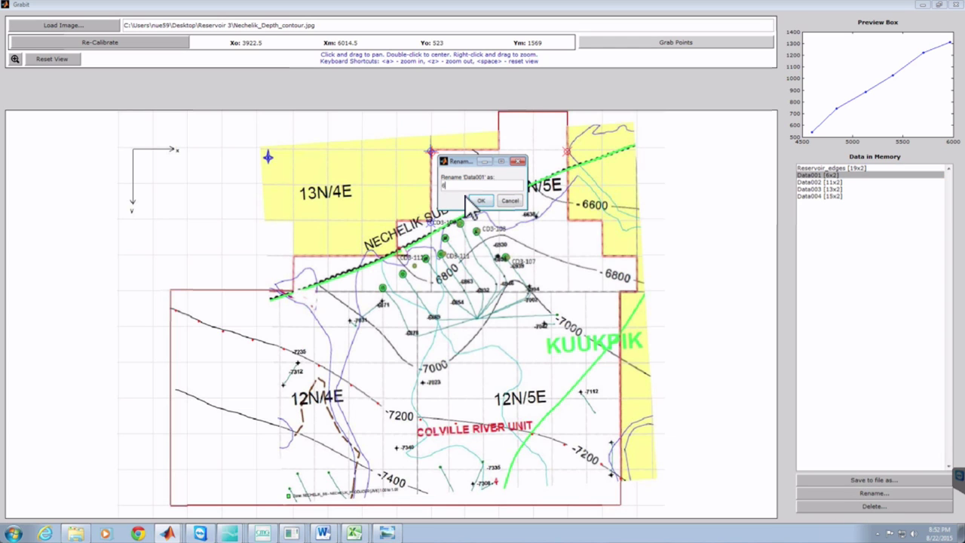
{"action": "type", "text": "6600"}
{"action": "left_click", "coordinate": [481, 201]}
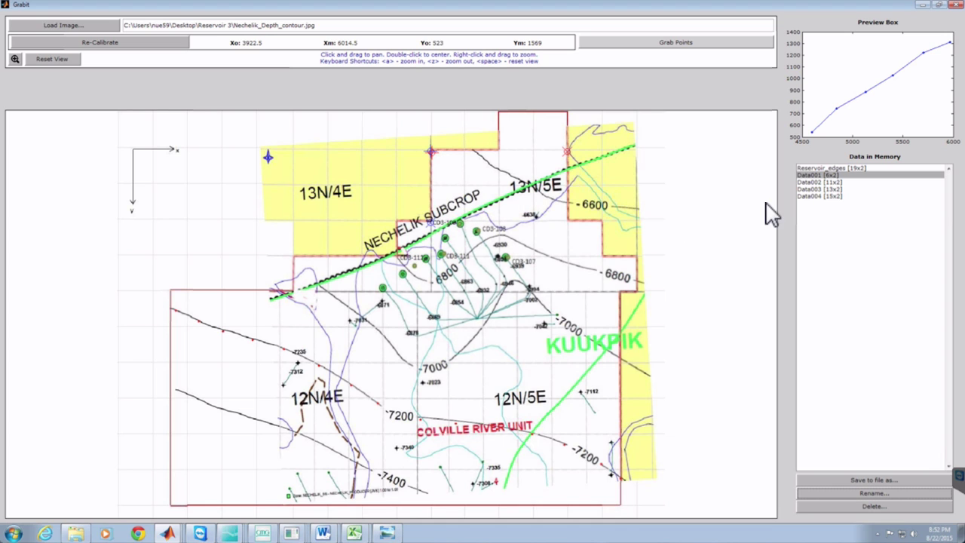
{"action": "left_click", "coordinate": [825, 176]}
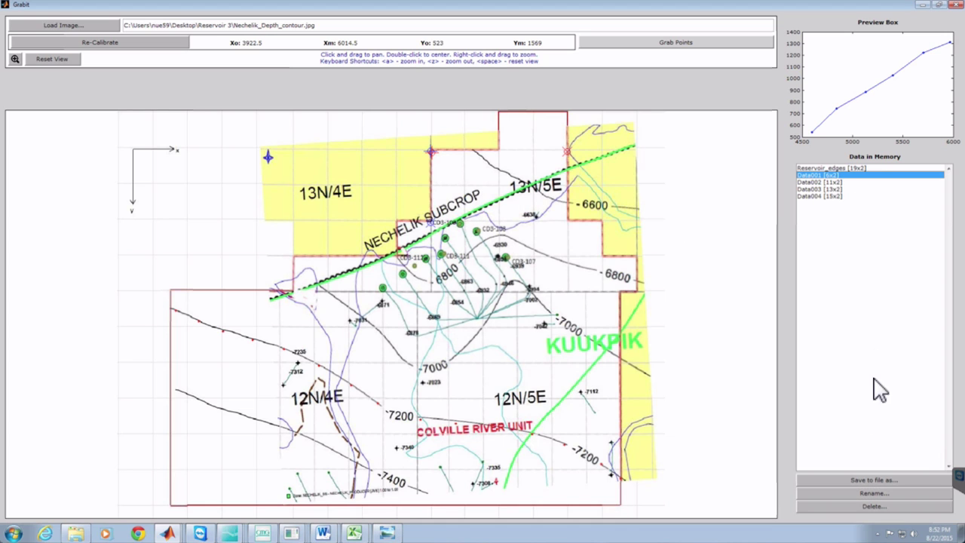
{"action": "left_click", "coordinate": [848, 491]}
{"action": "type", "text": "66"}
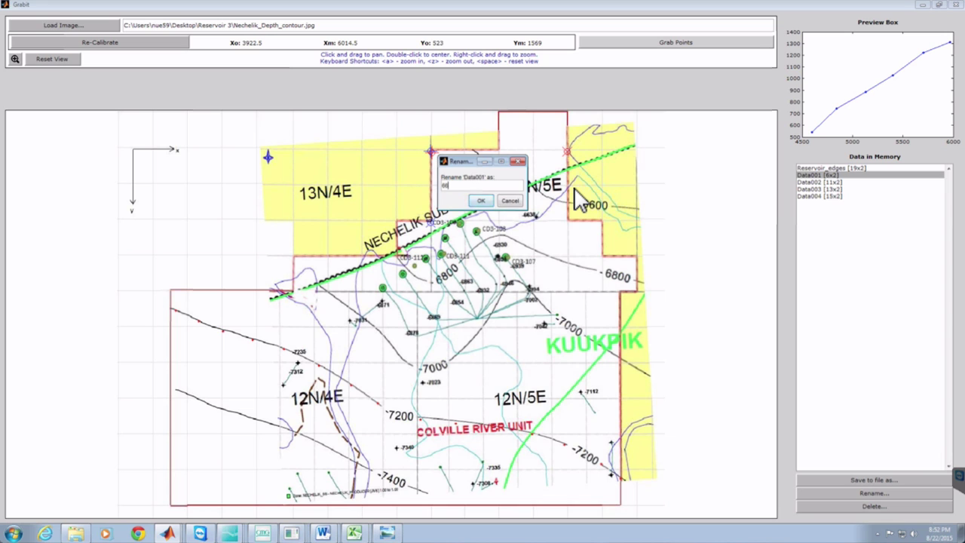
{"action": "type", "text": "00"}
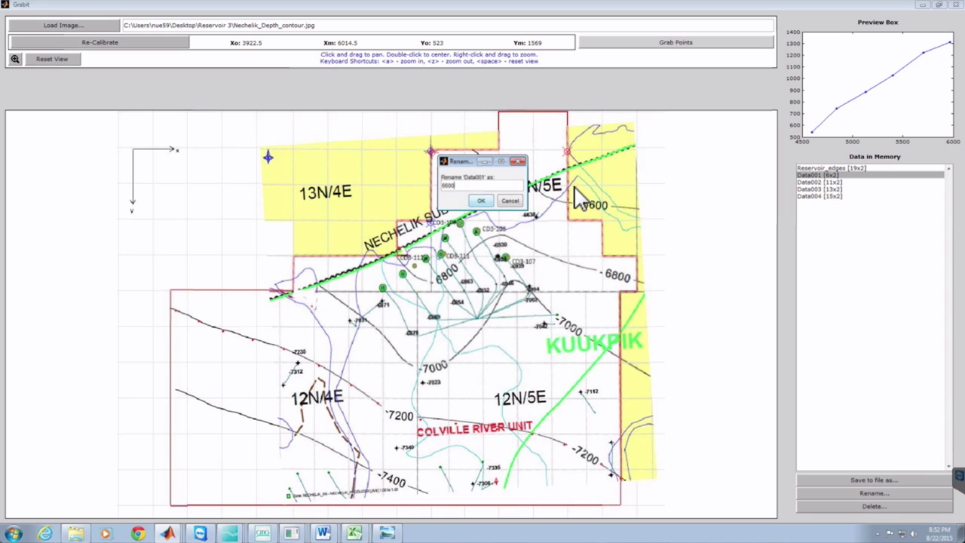
{"action": "left_click", "coordinate": [482, 202]}
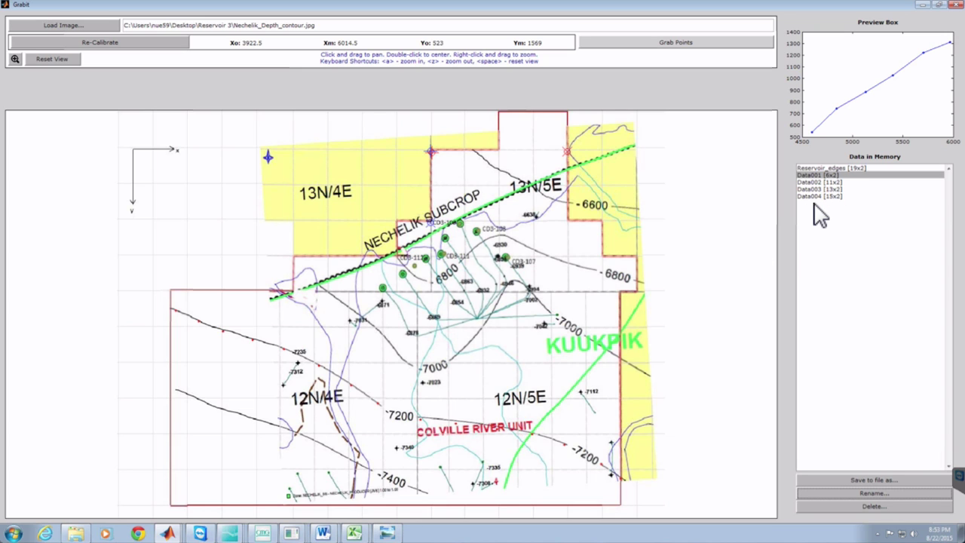
Grab nine points along the -7400 contour from near the western reservoir boundary, extending past its label to the southern boundary
{"action": "left_click", "coordinate": [708, 44]}
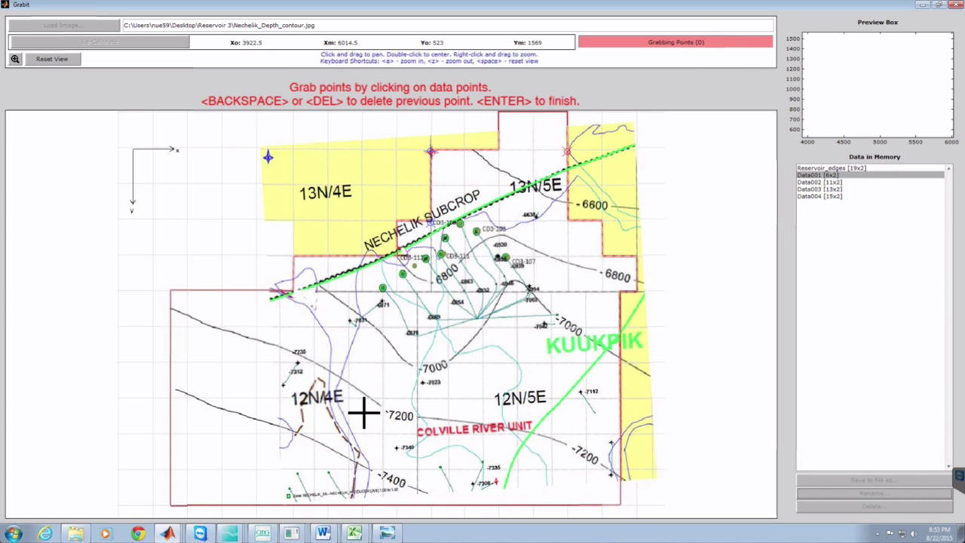
{"action": "left_click", "coordinate": [177, 391]}
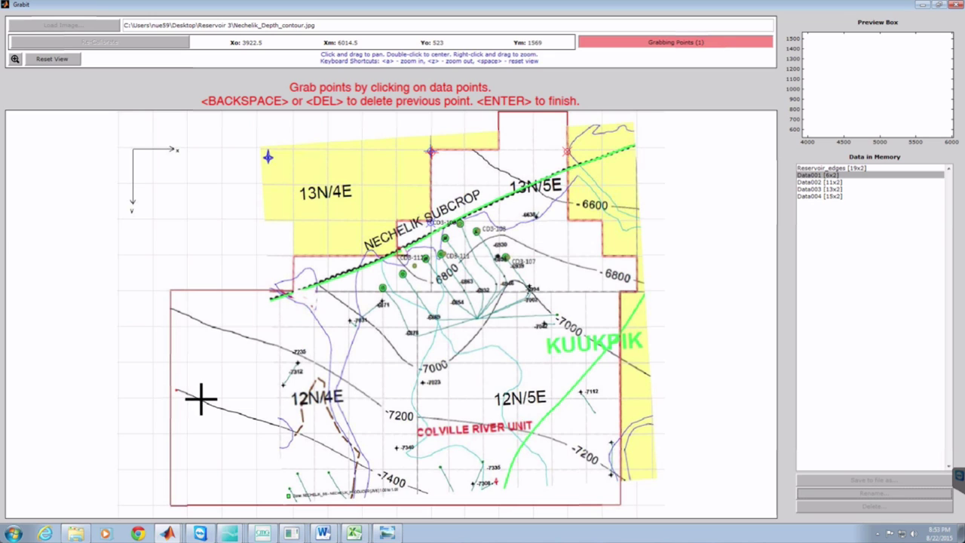
{"action": "left_click", "coordinate": [202, 400]}
{"action": "left_click", "coordinate": [236, 412]}
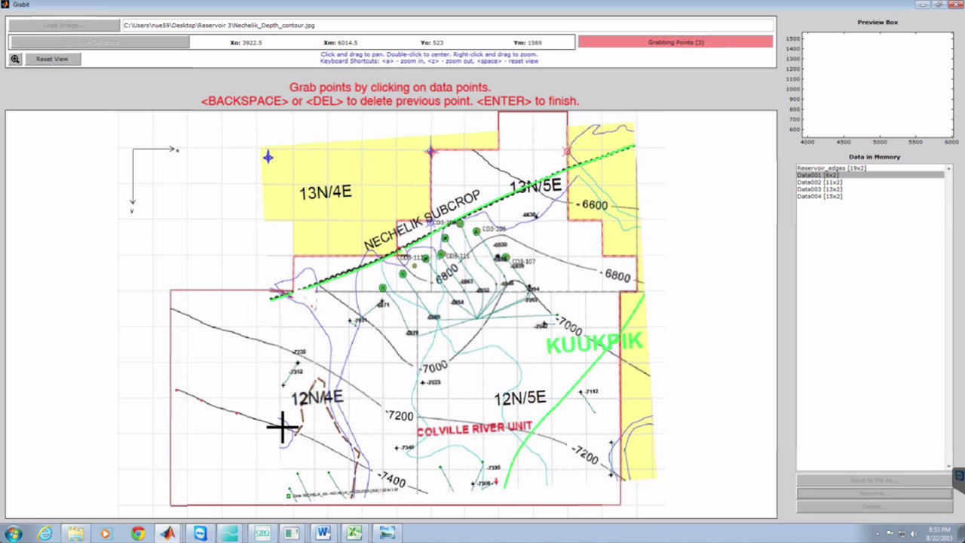
{"action": "left_click", "coordinate": [282, 426]}
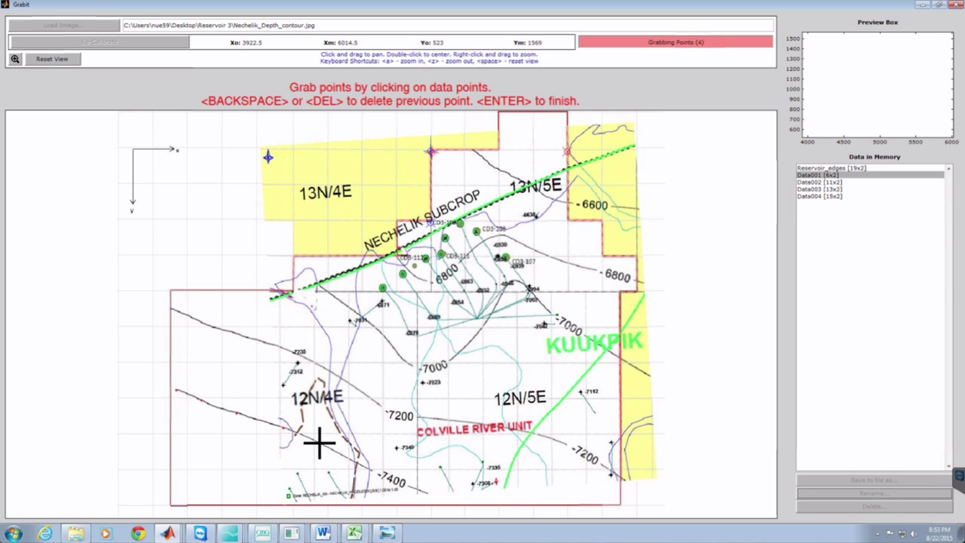
{"action": "left_click", "coordinate": [320, 443]}
{"action": "left_click", "coordinate": [353, 461]}
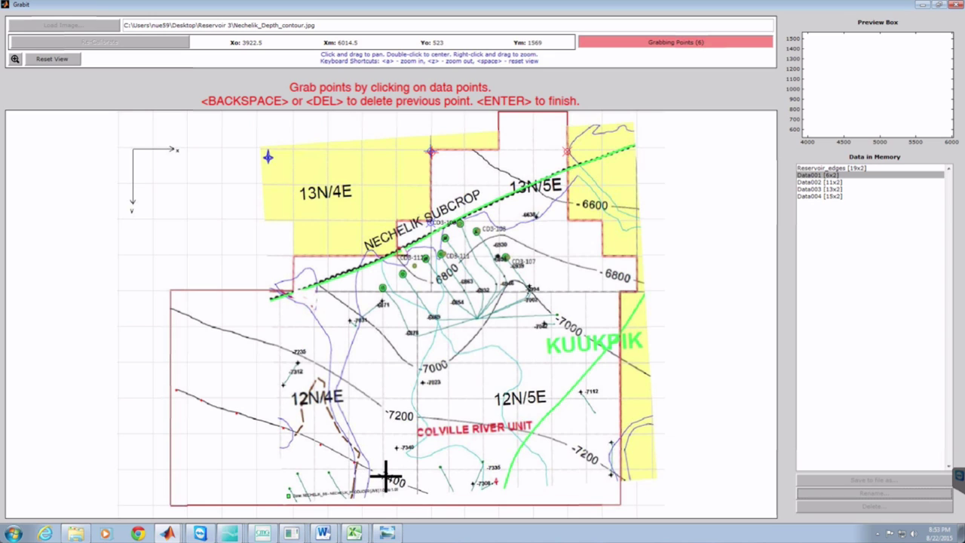
{"action": "left_click", "coordinate": [386, 475]}
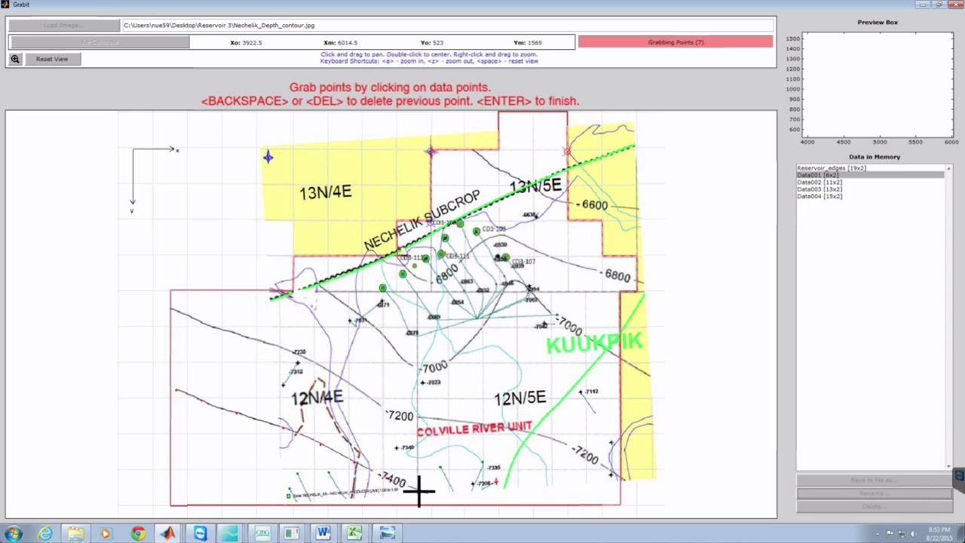
{"action": "left_click", "coordinate": [420, 491]}
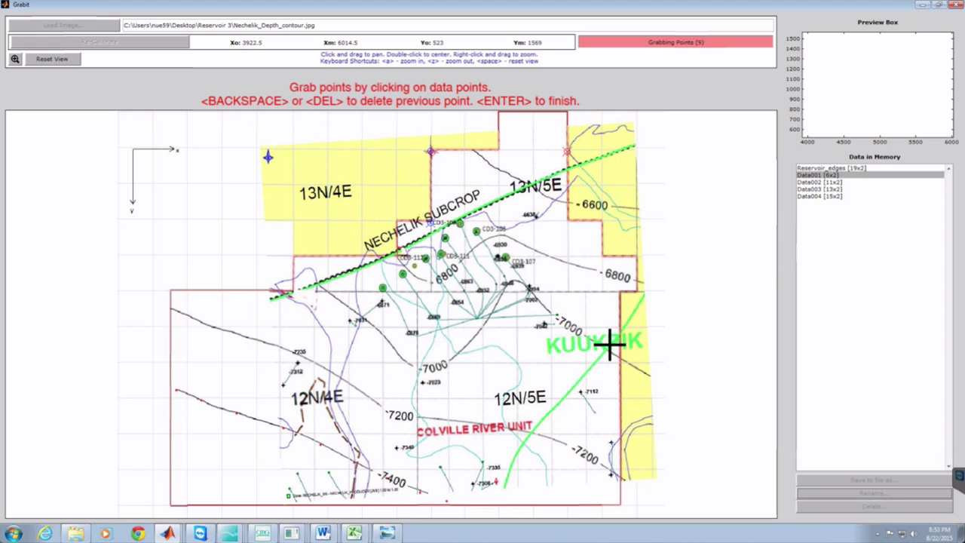
{"action": "key", "text": "Return"}
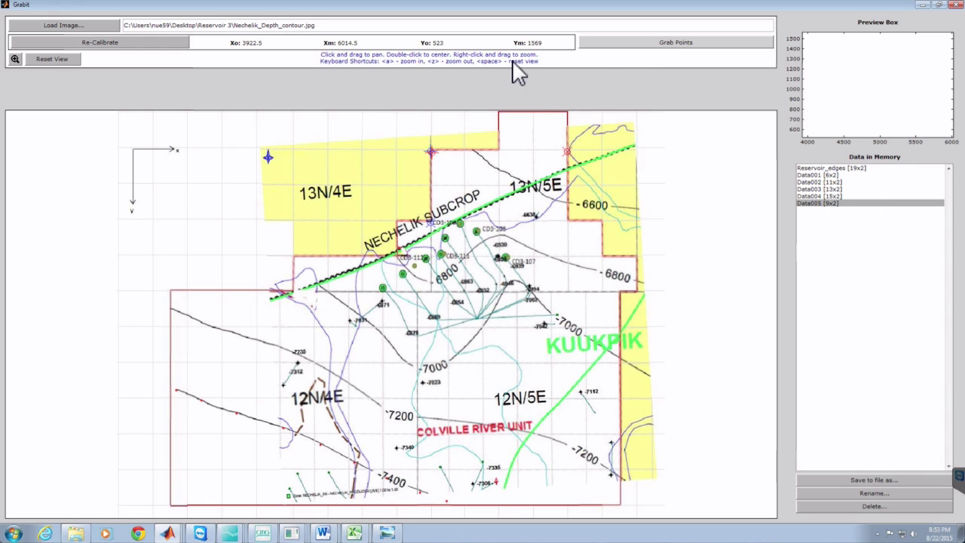
Try to rename the -7400 contour dataset Data005 as 7400
{"action": "left_click", "coordinate": [857, 492]}
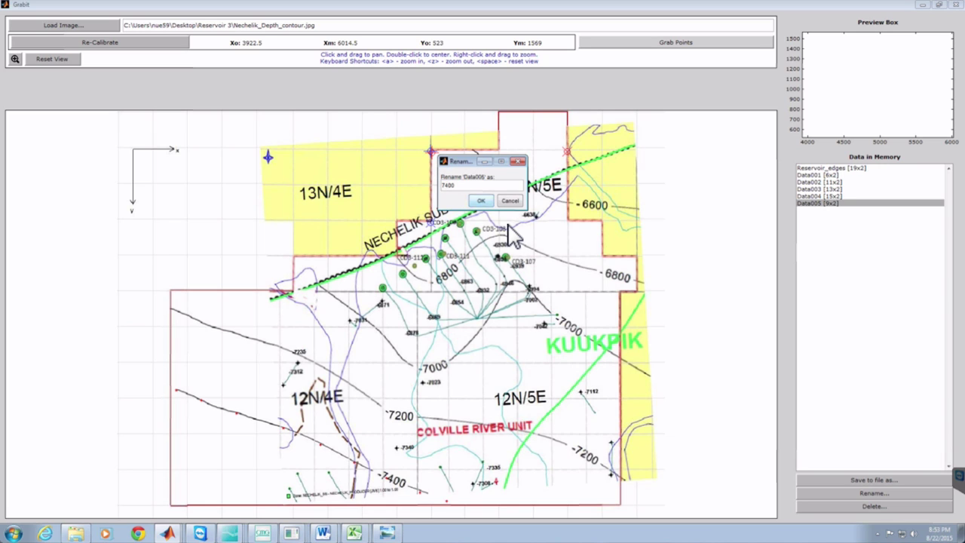
{"action": "left_click", "coordinate": [481, 202]}
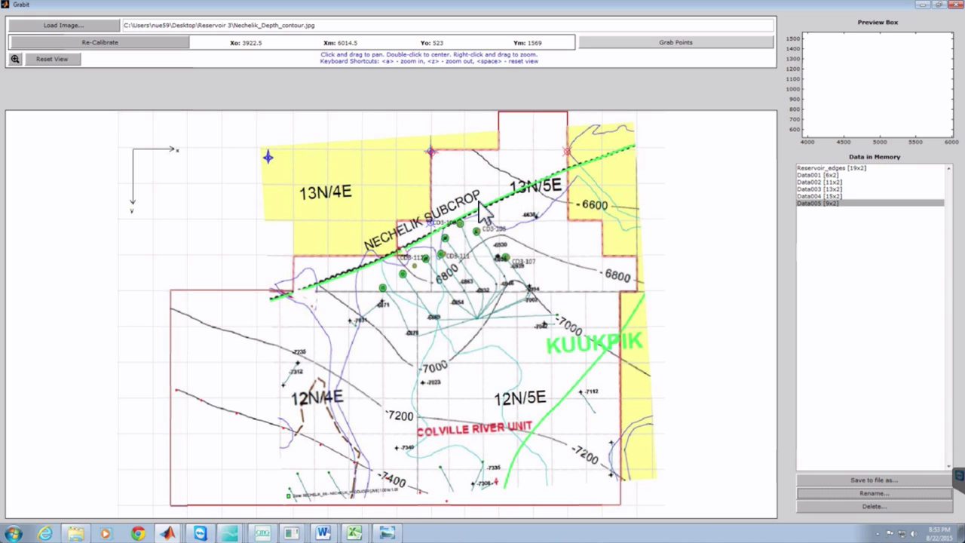
Open Data001 and fill its third column with the depth 6600 for all six contour points
{"action": "double_click", "coordinate": [814, 174]}
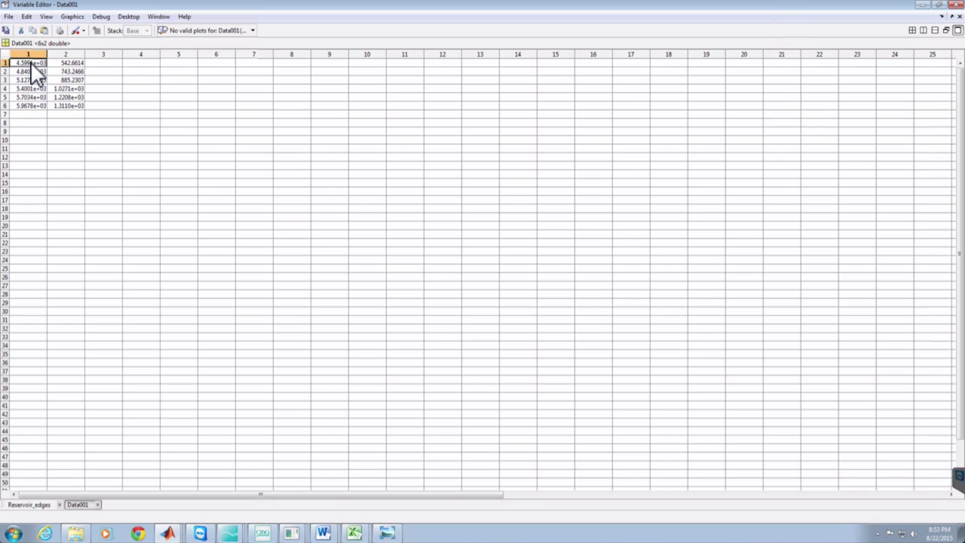
{"action": "left_click", "coordinate": [102, 63]}
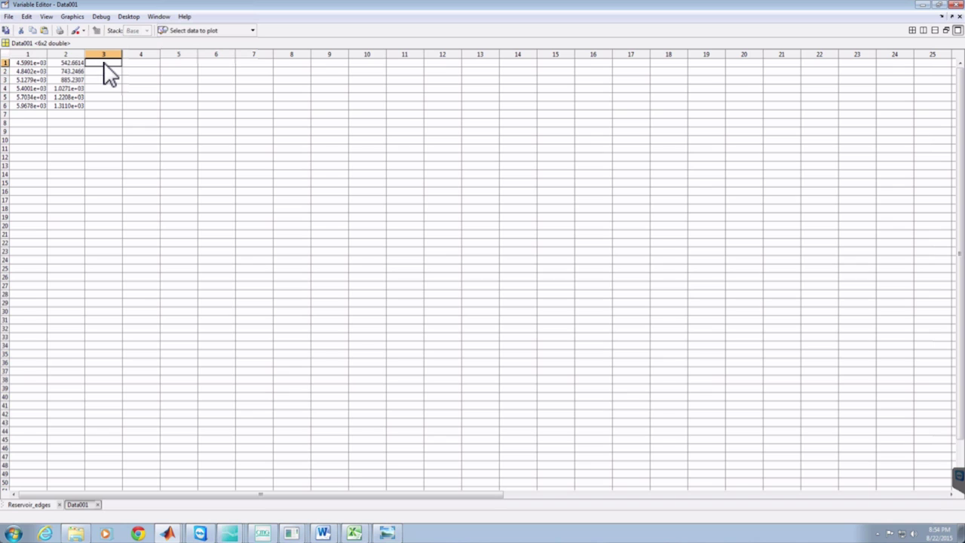
{"action": "type", "text": "6600"}
{"action": "key", "text": "Return"}
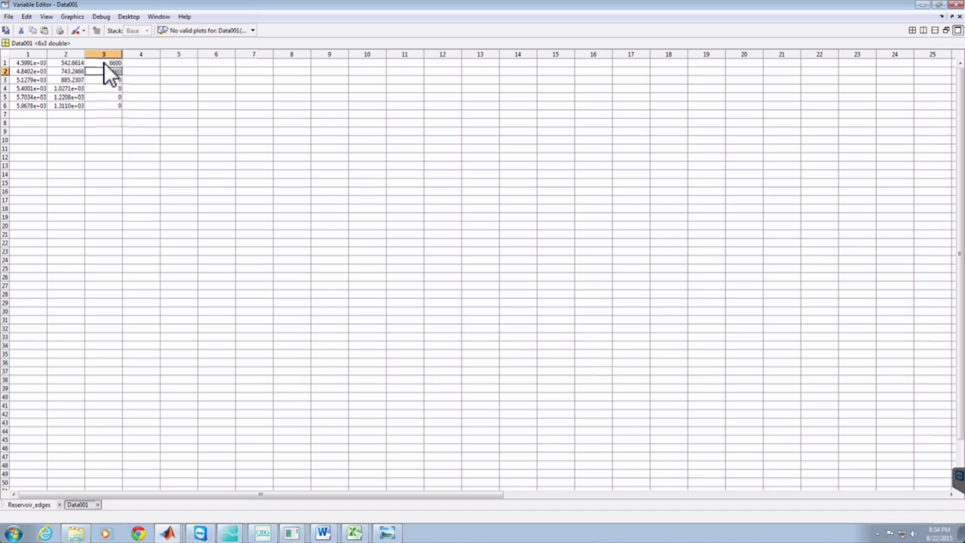
{"action": "key", "text": "Return"}
{"action": "type", "text": "6"}
{"action": "key", "text": "Return"}
{"action": "type", "text": "6600"}
{"action": "key", "text": "Return"}
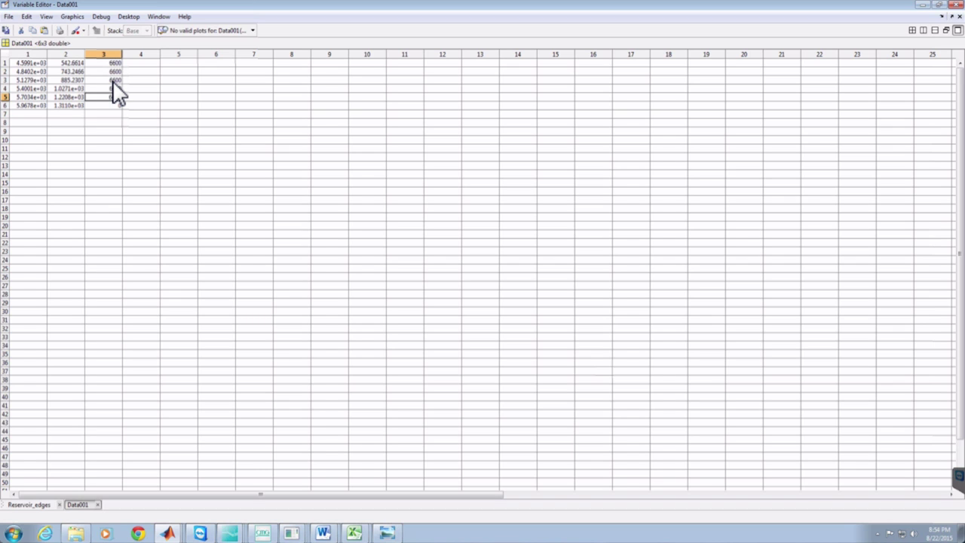
{"action": "key", "text": "Return"}
{"action": "left_click", "coordinate": [31, 506]}
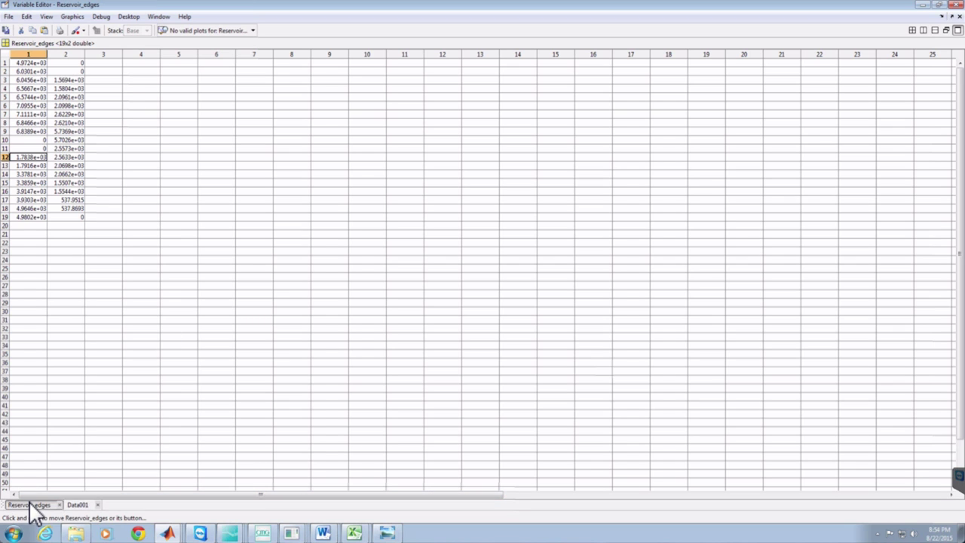
{"action": "left_click", "coordinate": [76, 505]}
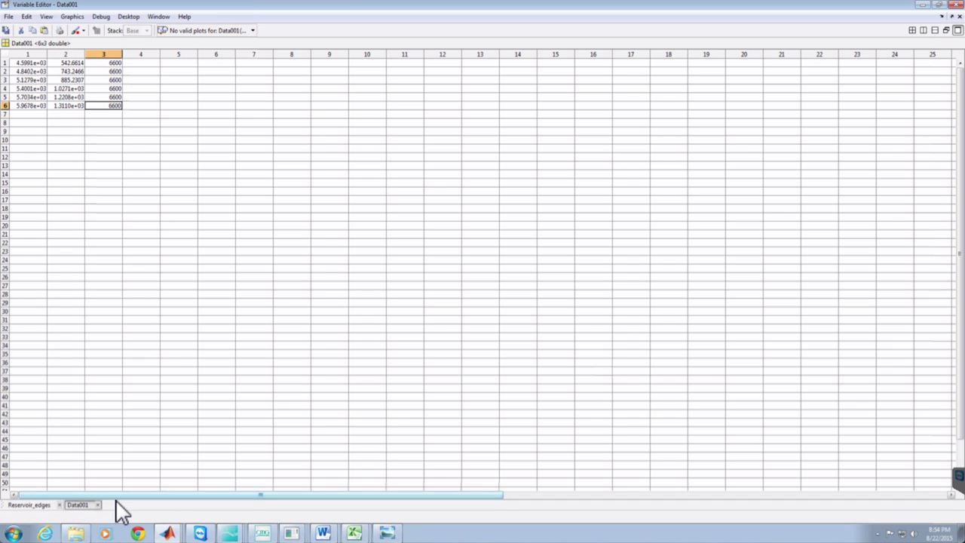
Open Data002 from Grabit and enter the depth 6800 in the first four rows of its third column
{"action": "mouse_move", "coordinate": [167, 530]}
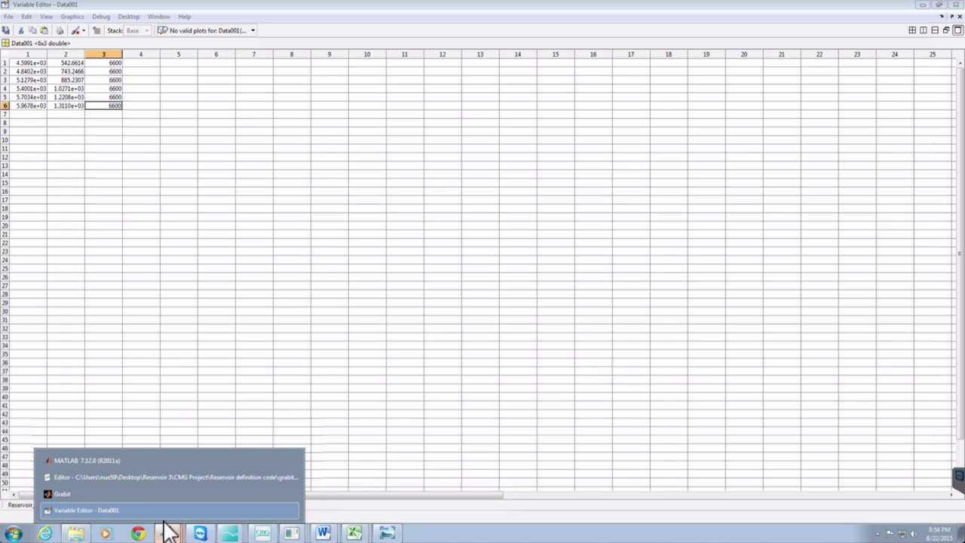
{"action": "left_click", "coordinate": [144, 493]}
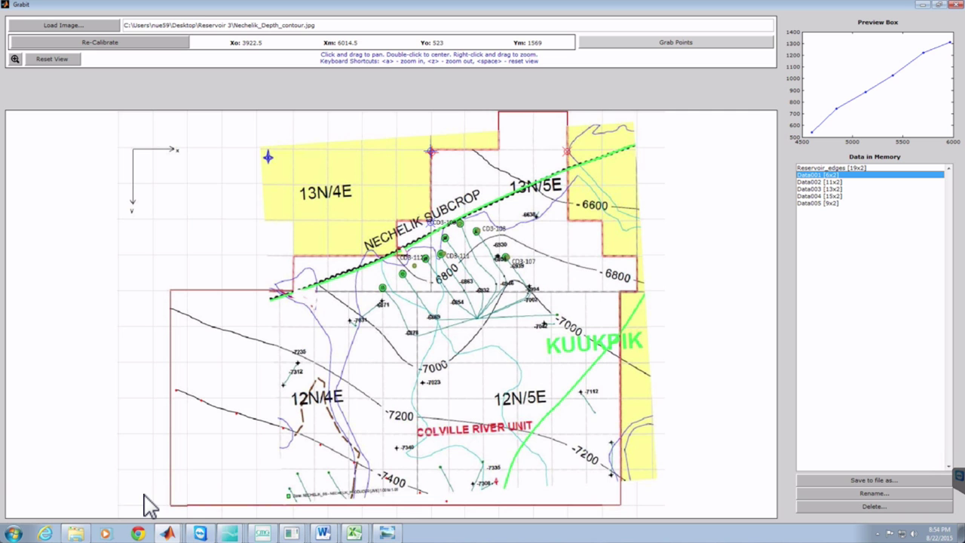
{"action": "double_click", "coordinate": [813, 182]}
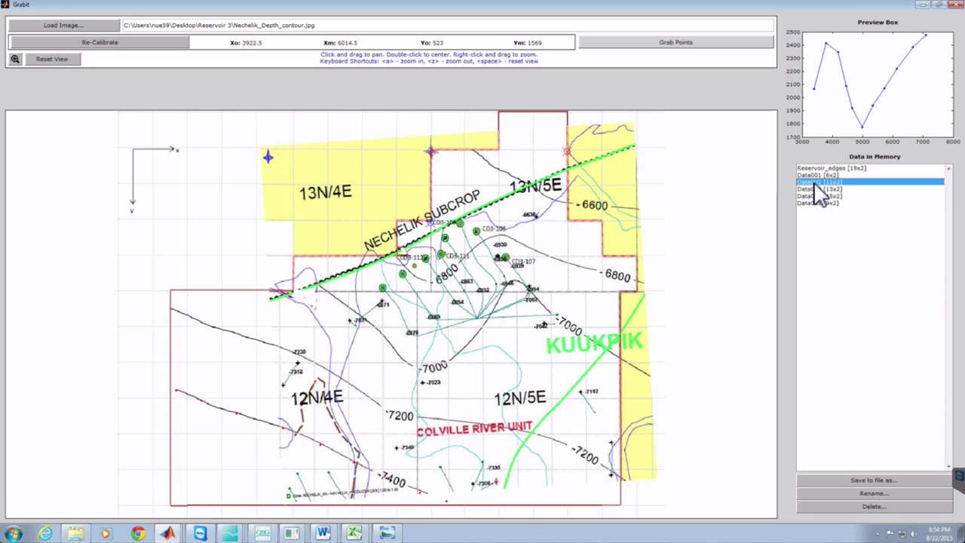
{"action": "left_click", "coordinate": [98, 65]}
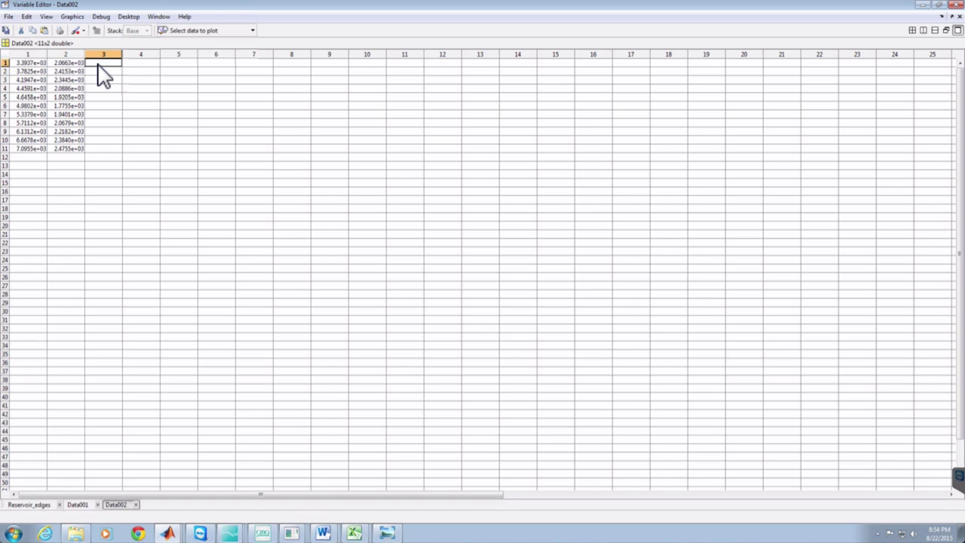
{"action": "double_click", "coordinate": [99, 65]}
{"action": "type", "text": "6800"}
{"action": "key", "text": "Return"}
{"action": "key", "text": "Down"}
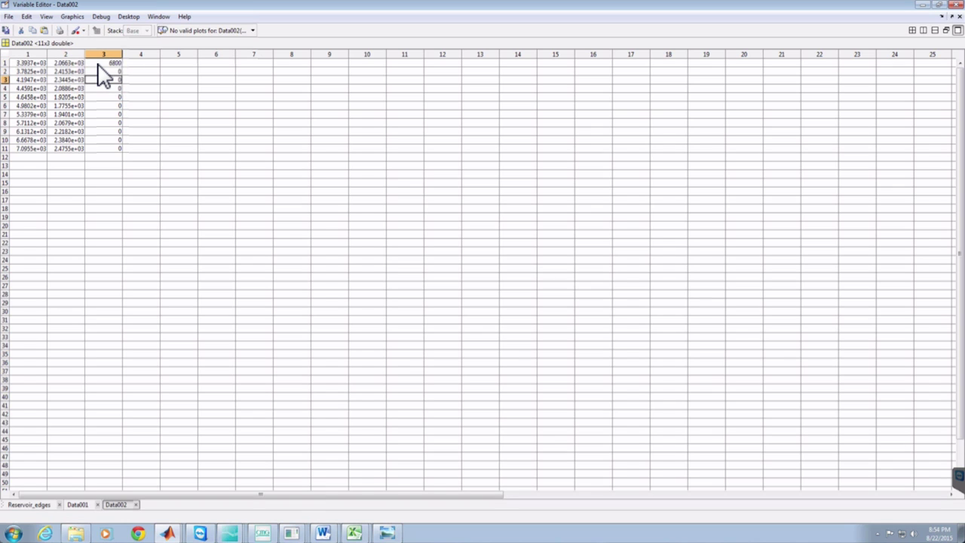
{"action": "type", "text": "6800"}
{"action": "key", "text": "Return"}
{"action": "type", "text": "68"}
{"action": "key", "text": "Return"}
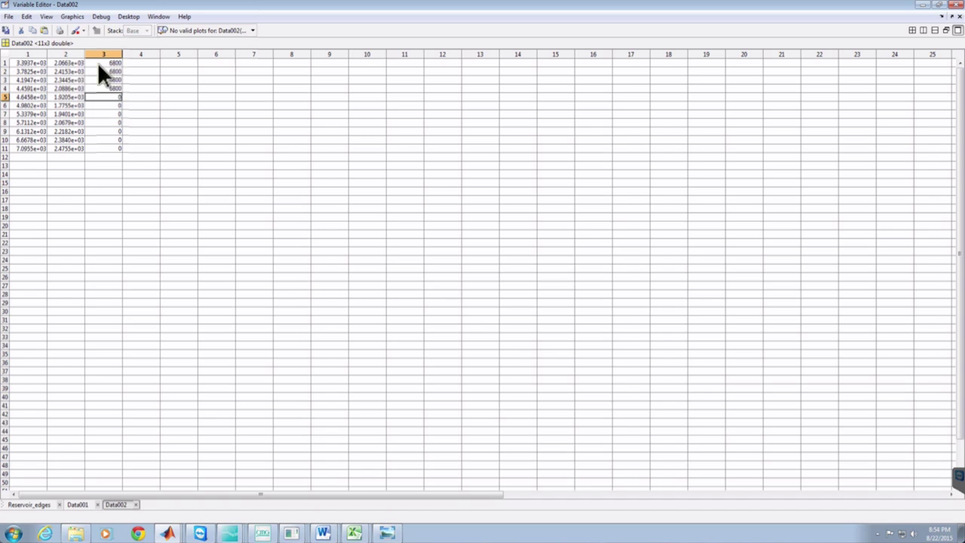
Copy the four 6800 values into rows 5 through 12 of the third column of Data002
{"action": "left_click_drag", "start_coordinate": [98, 62], "coordinate": [99, 86]}
{"action": "key", "text": "ctrl+c"}
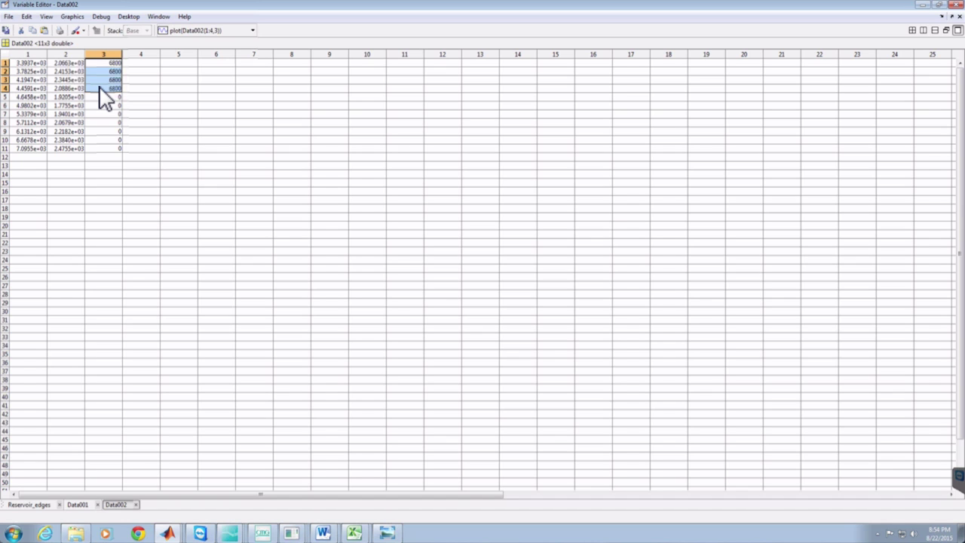
{"action": "left_click", "coordinate": [107, 96]}
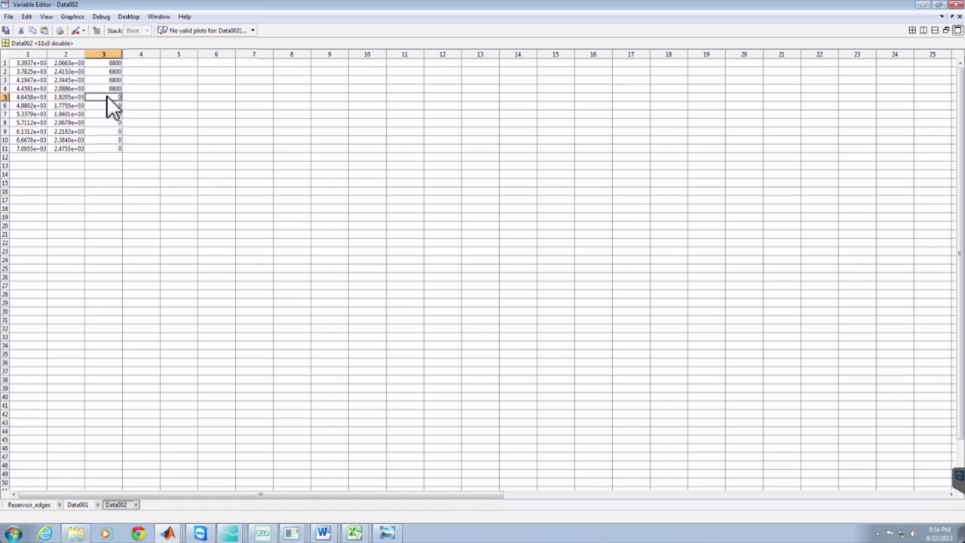
{"action": "left_click_drag", "start_coordinate": [107, 100], "coordinate": [114, 159]}
{"action": "key", "text": "ctrl+v"}
{"action": "left_click", "coordinate": [110, 132]}
{"action": "key", "text": "ctrl+v"}
Try to clear the surplus values in row 12 of Data002
{"action": "left_click", "coordinate": [117, 158]}
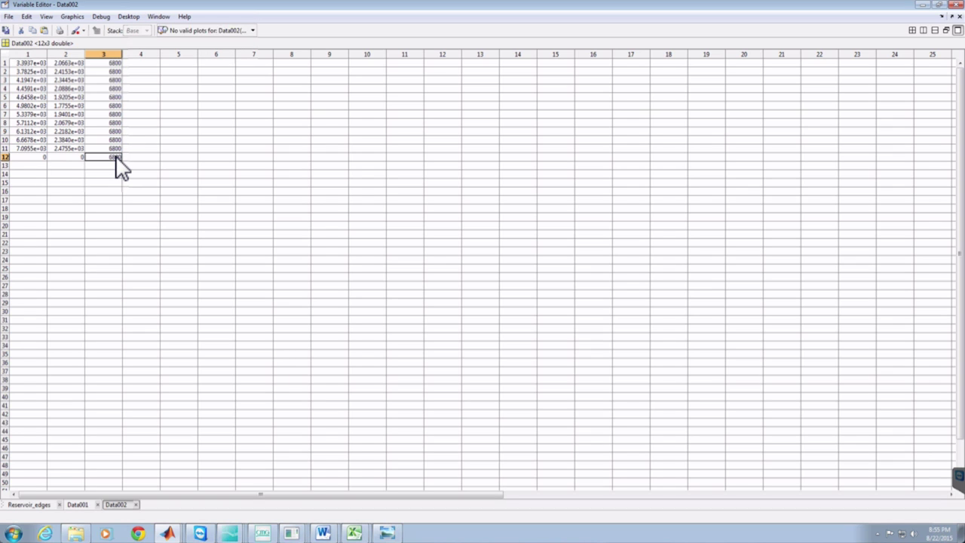
{"action": "key", "text": "Delete"}
{"action": "key", "text": "Return"}
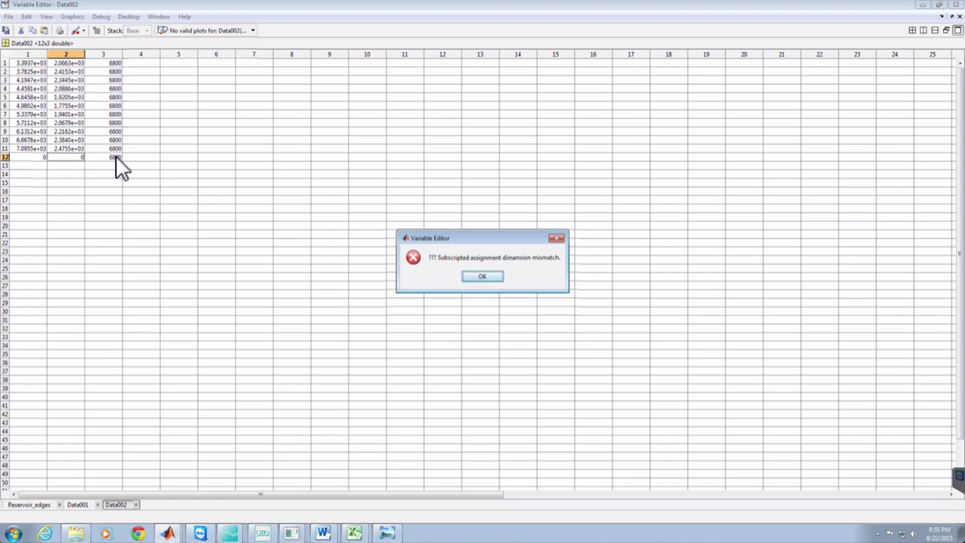
{"action": "left_click", "coordinate": [486, 275]}
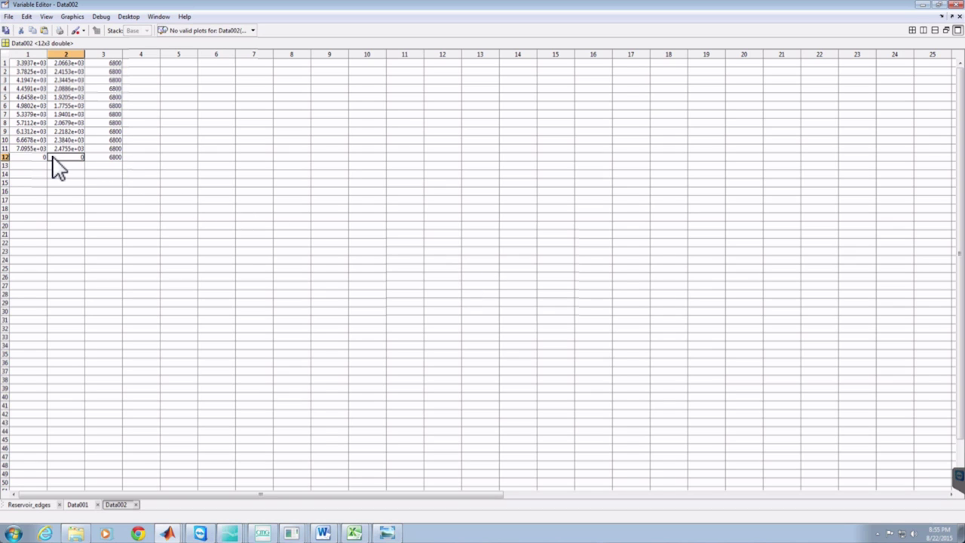
{"action": "left_click", "coordinate": [31, 156]}
{"action": "left_click_drag", "start_coordinate": [71, 158], "coordinate": [107, 158]}
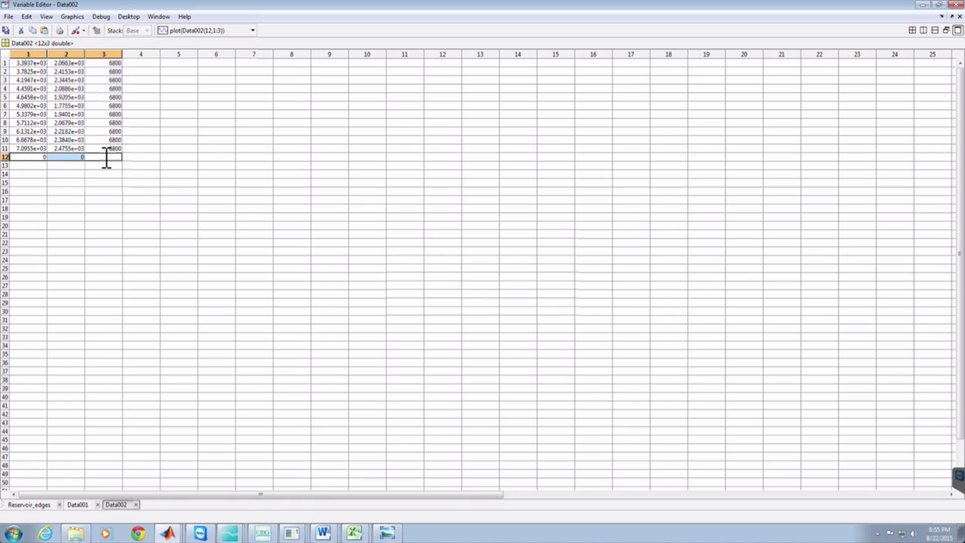
{"action": "key", "text": "ctrl+v"}
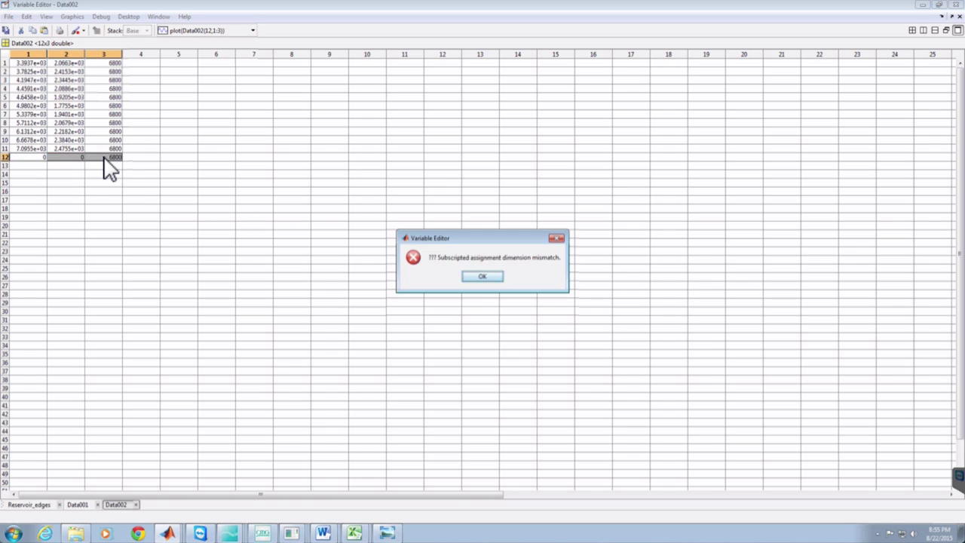
{"action": "left_click", "coordinate": [482, 279]}
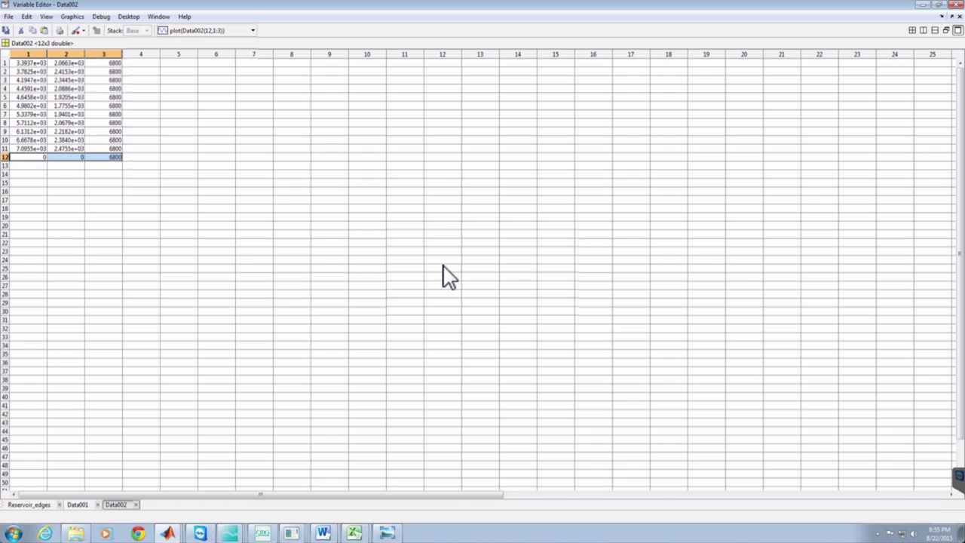
Delete the entire surplus row 12 from Data002
{"action": "left_click", "coordinate": [6, 158]}
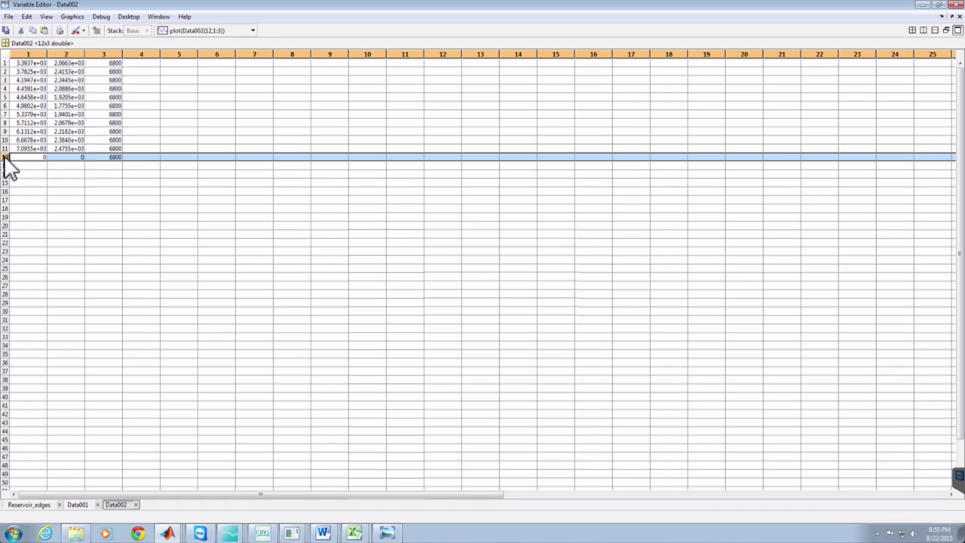
{"action": "right_click", "coordinate": [6, 160]}
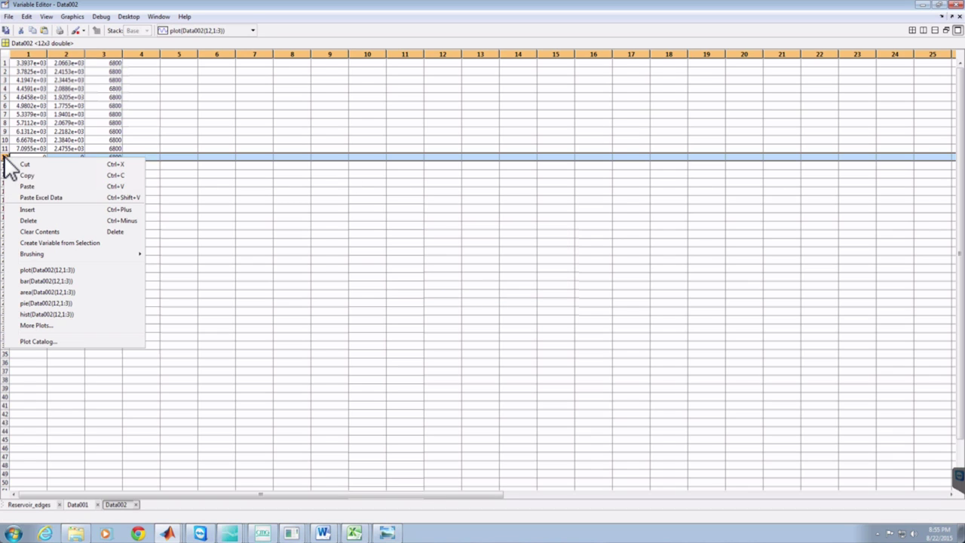
{"action": "left_click", "coordinate": [34, 221]}
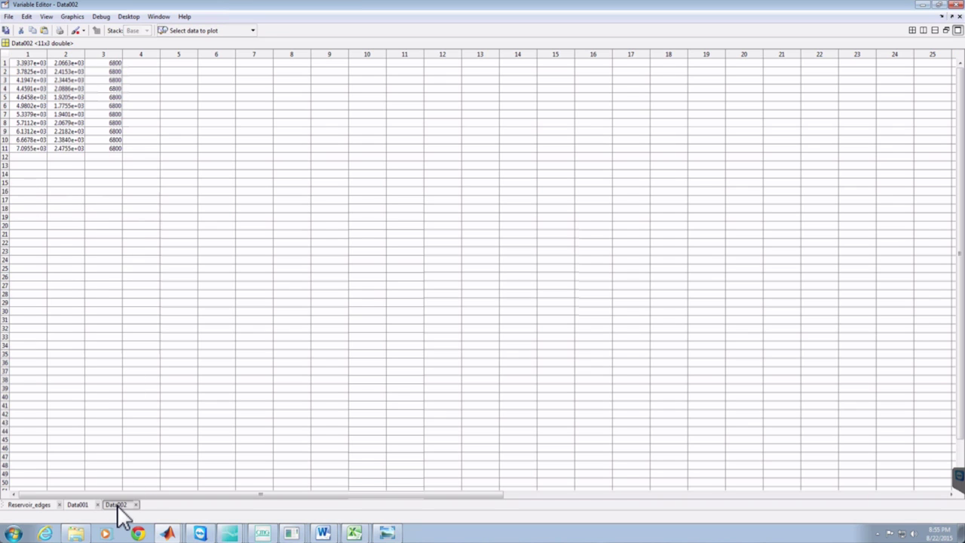
Open Data003 from Grabit and enter the depth 7000 in the first five rows of its third column
{"action": "left_click", "coordinate": [169, 534]}
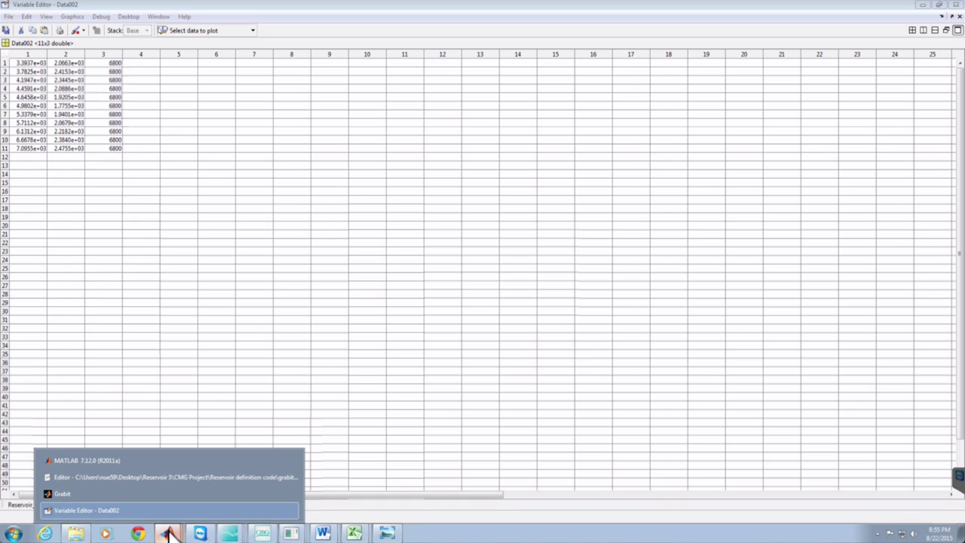
{"action": "left_click", "coordinate": [136, 491]}
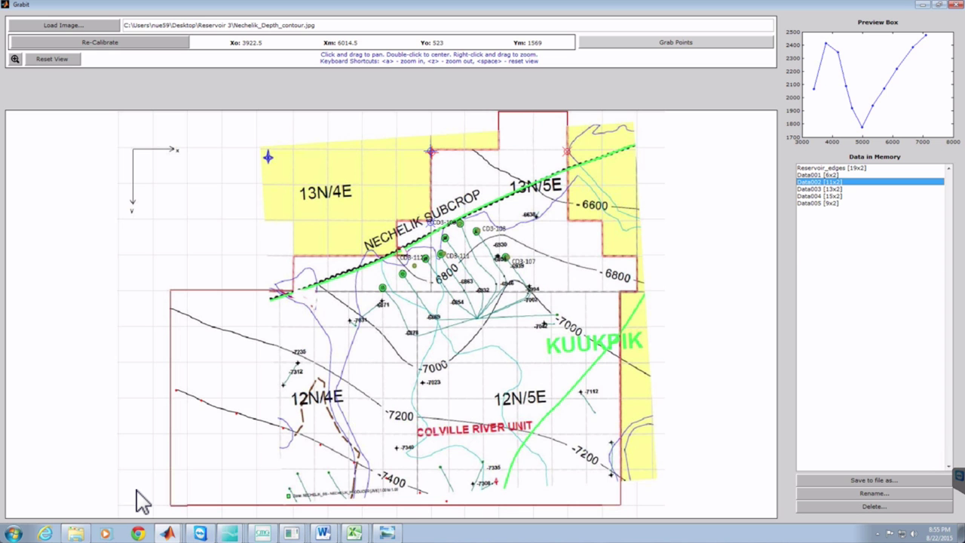
{"action": "double_click", "coordinate": [821, 189]}
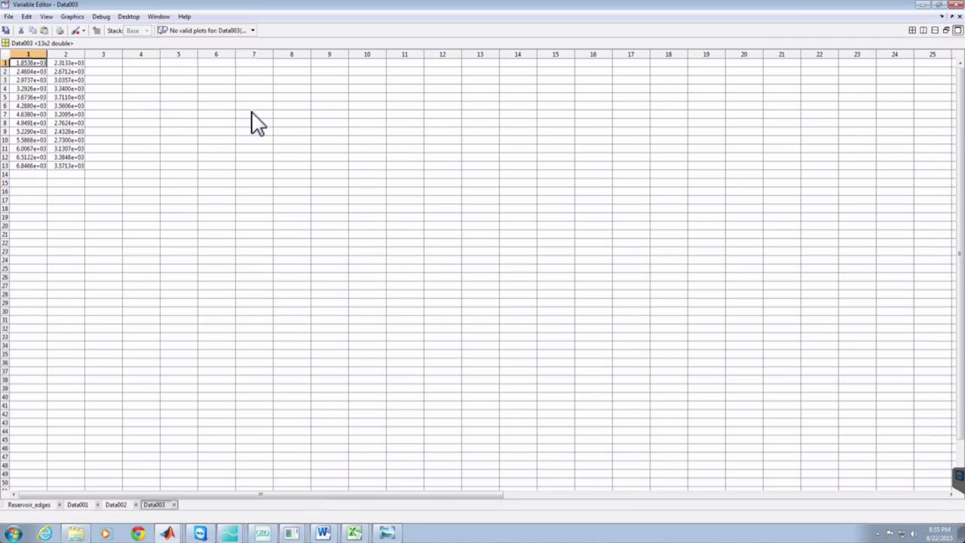
{"action": "left_click", "coordinate": [108, 64]}
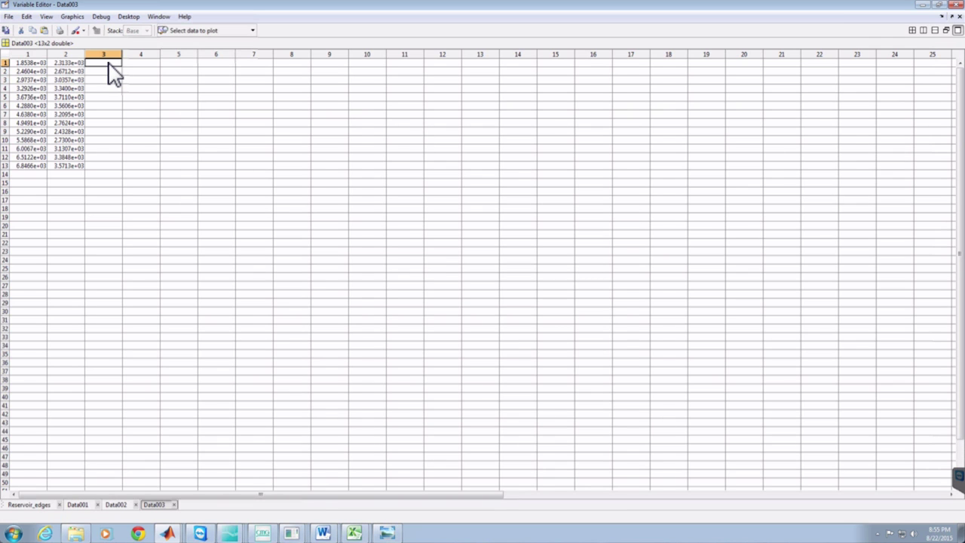
{"action": "type", "text": "7000"}
{"action": "key", "text": "Return"}
{"action": "type", "text": "7000"}
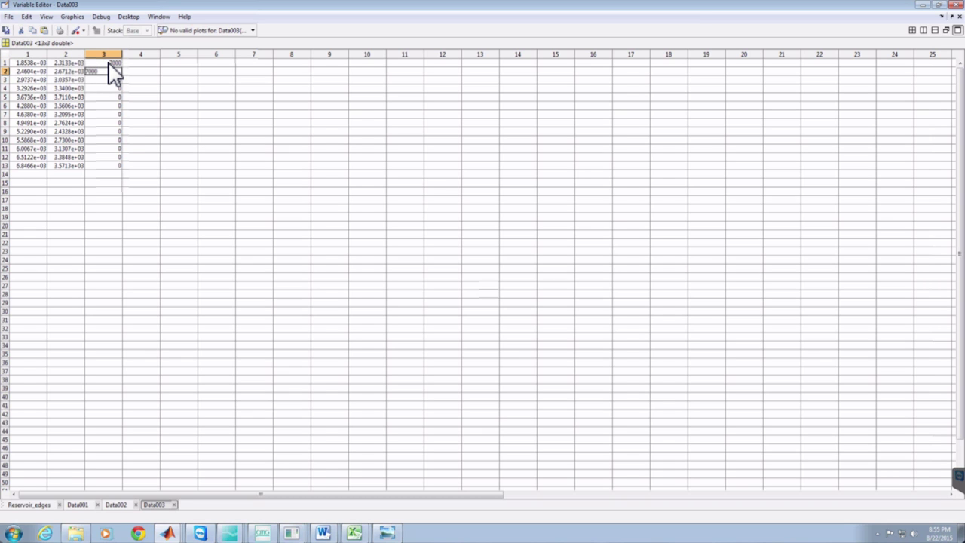
{"action": "key", "text": "Return"}
{"action": "type", "text": "7000"}
{"action": "key", "text": "Return"}
{"action": "type", "text": "7000"}
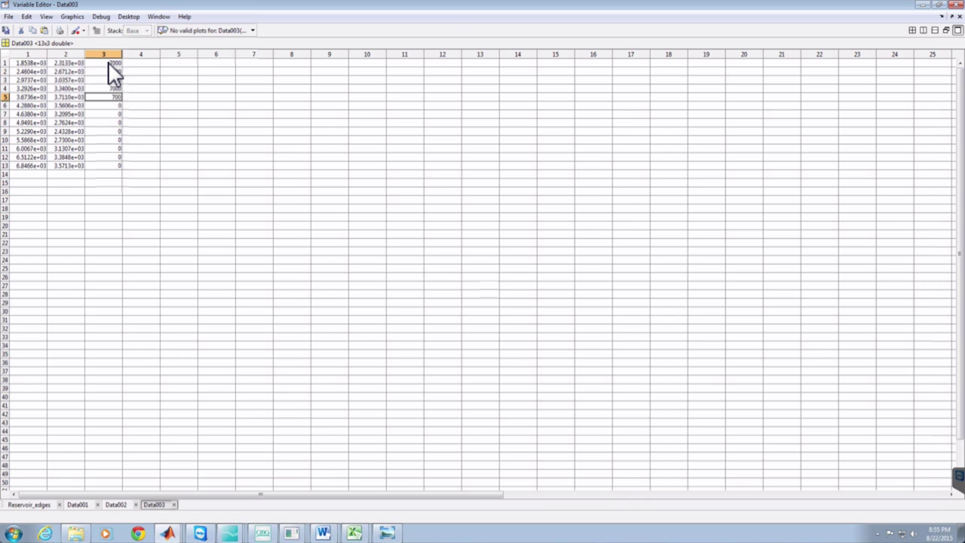
{"action": "key", "text": "Return"}
{"action": "type", "text": "7000"}
Copy the five 7000 values into rows 6 through 10 of the third column of Data003
{"action": "left_click_drag", "start_coordinate": [114, 63], "coordinate": [113, 93]}
{"action": "key", "text": "ctrl+c"}
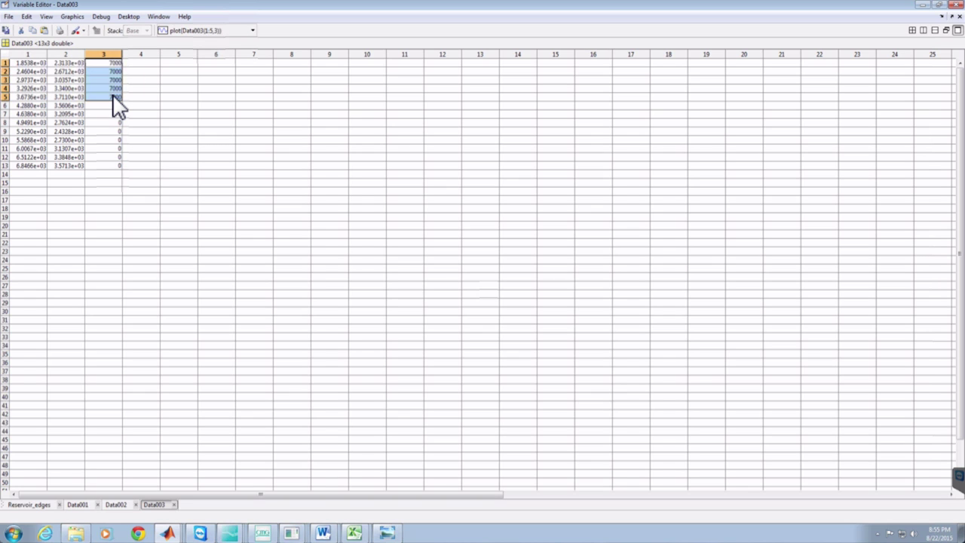
{"action": "left_click", "coordinate": [112, 106]}
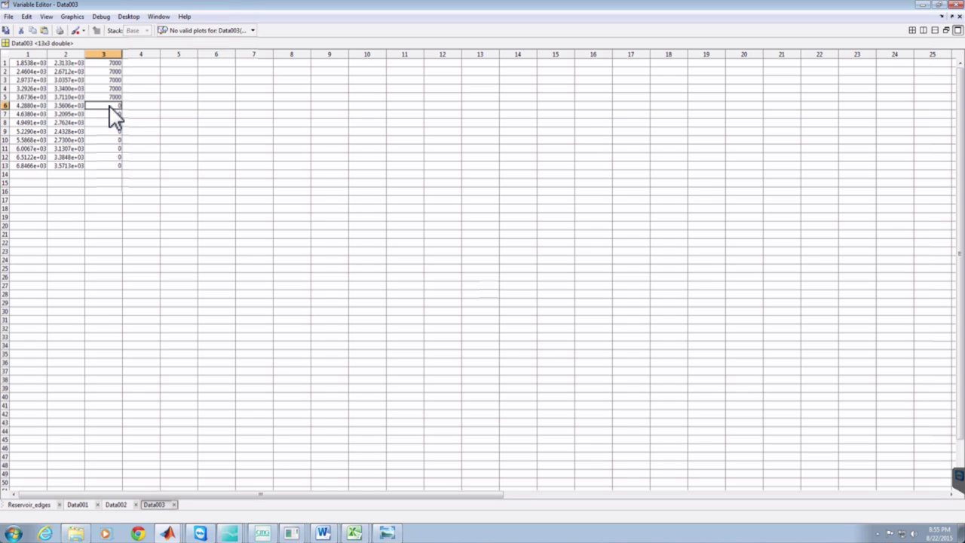
{"action": "left_click_drag", "start_coordinate": [112, 107], "coordinate": [114, 139]}
{"action": "key", "text": "ctrl+v"}
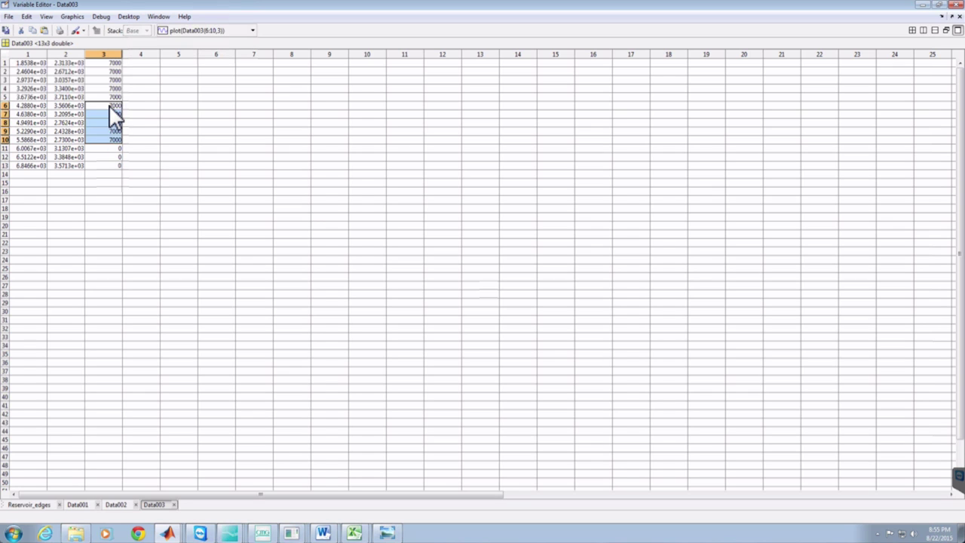
Enter the depth 7000 in rows 11 through 13 of the third column of Data003
{"action": "left_click", "coordinate": [113, 148]}
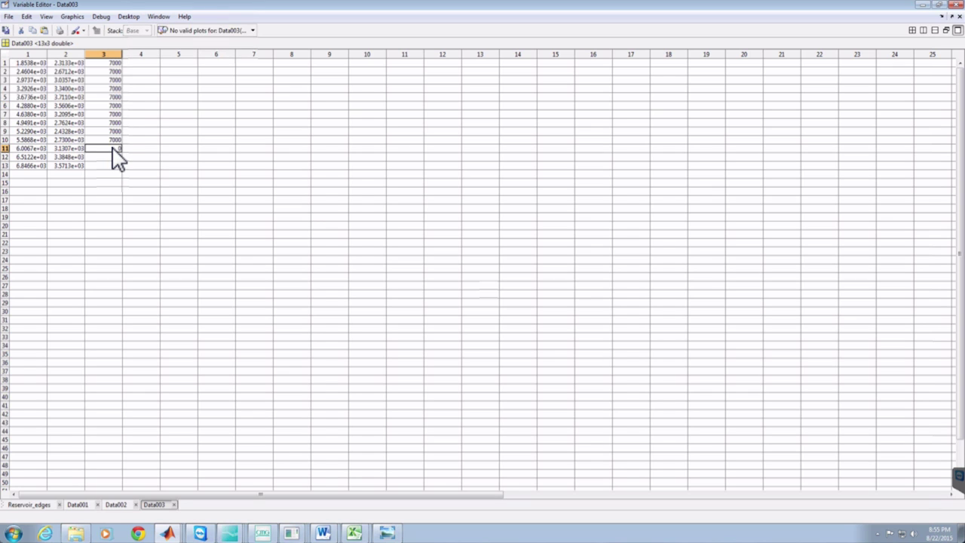
{"action": "double_click", "coordinate": [114, 149]}
{"action": "key", "text": "Return"}
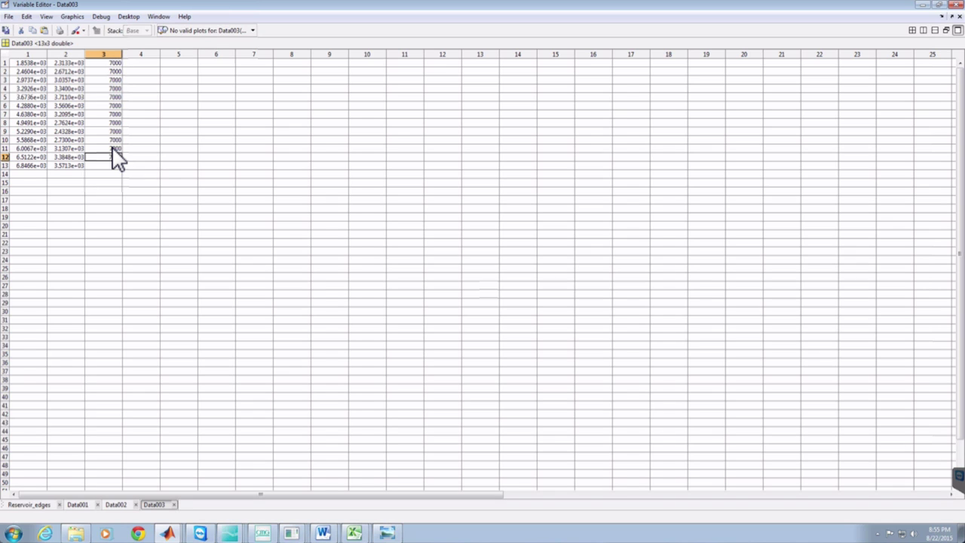
{"action": "key", "text": "Return"}
{"action": "type", "text": "7000"}
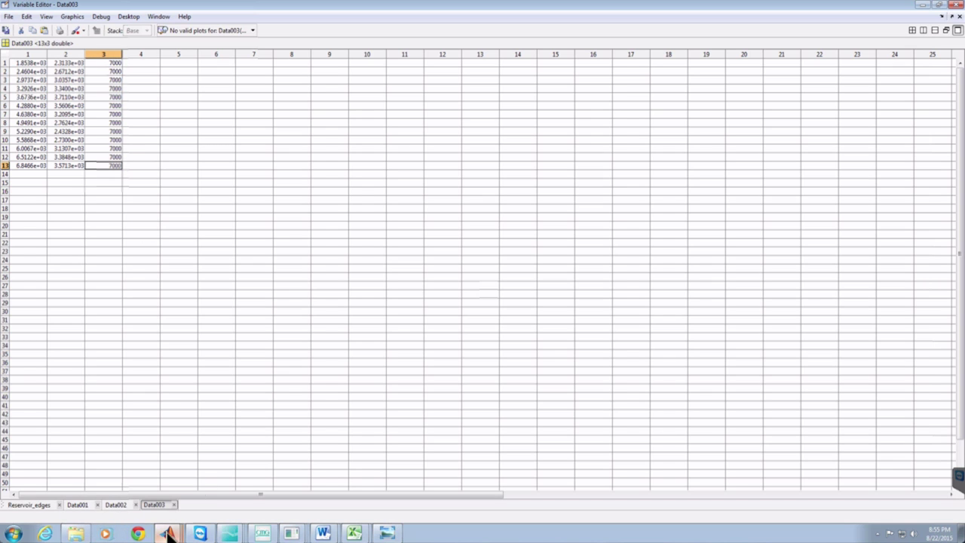
Open Data004 from Grabit and set the negative first-column value in row 1 to 0
{"action": "mouse_move", "coordinate": [167, 532]}
{"action": "left_click", "coordinate": [147, 494]}
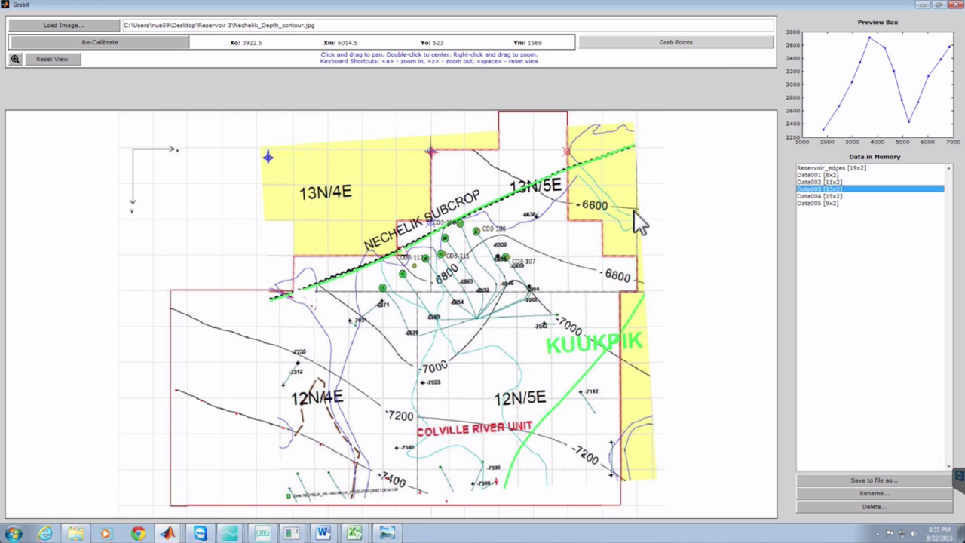
{"action": "left_click", "coordinate": [829, 196]}
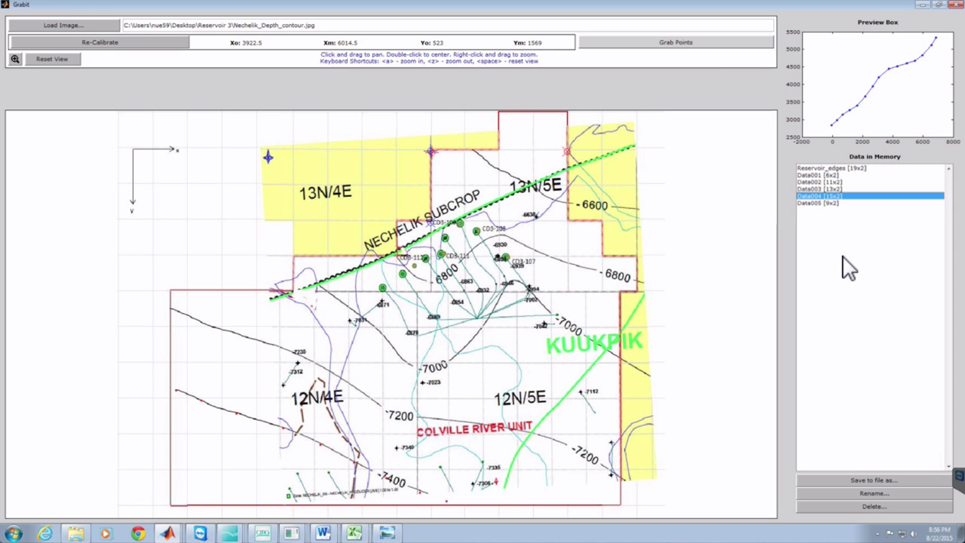
{"action": "double_click", "coordinate": [833, 197]}
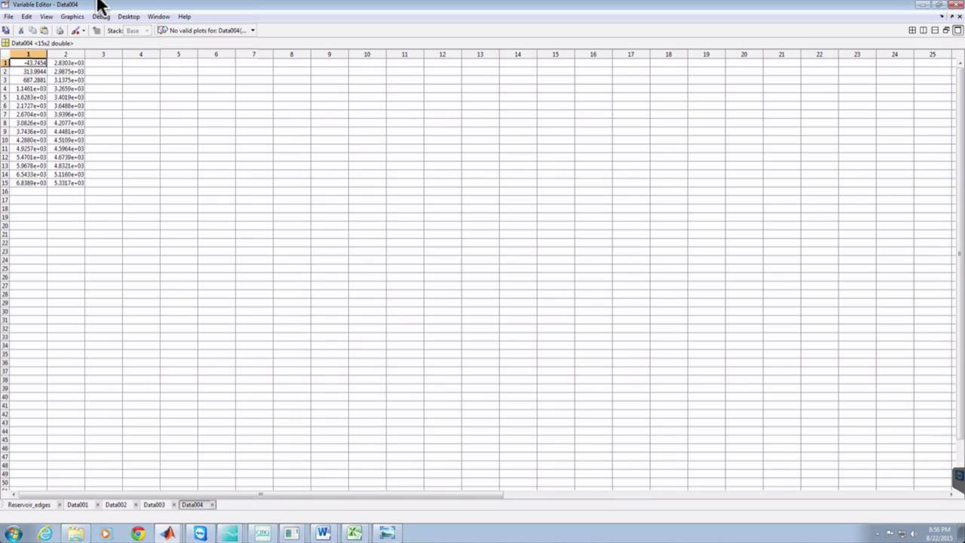
{"action": "left_click", "coordinate": [36, 80]}
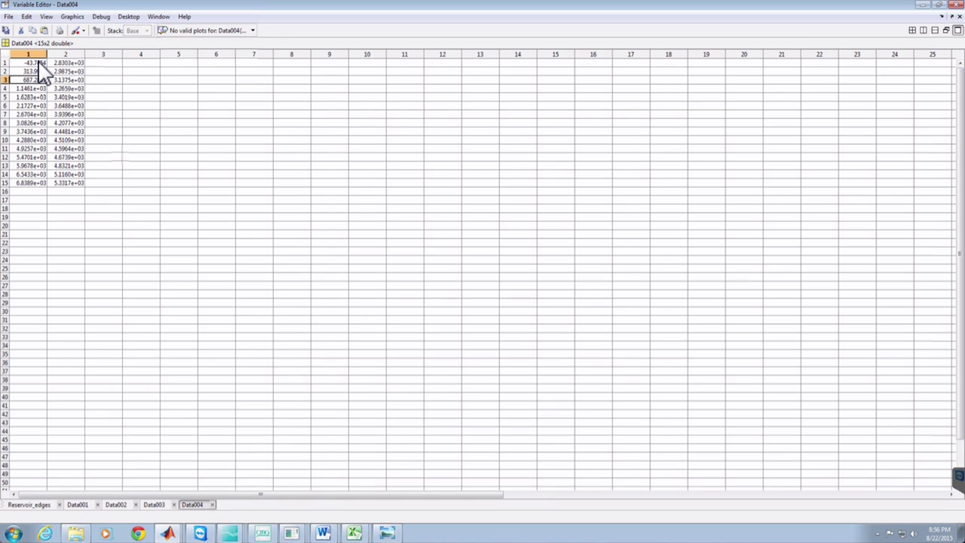
{"action": "left_click", "coordinate": [38, 64]}
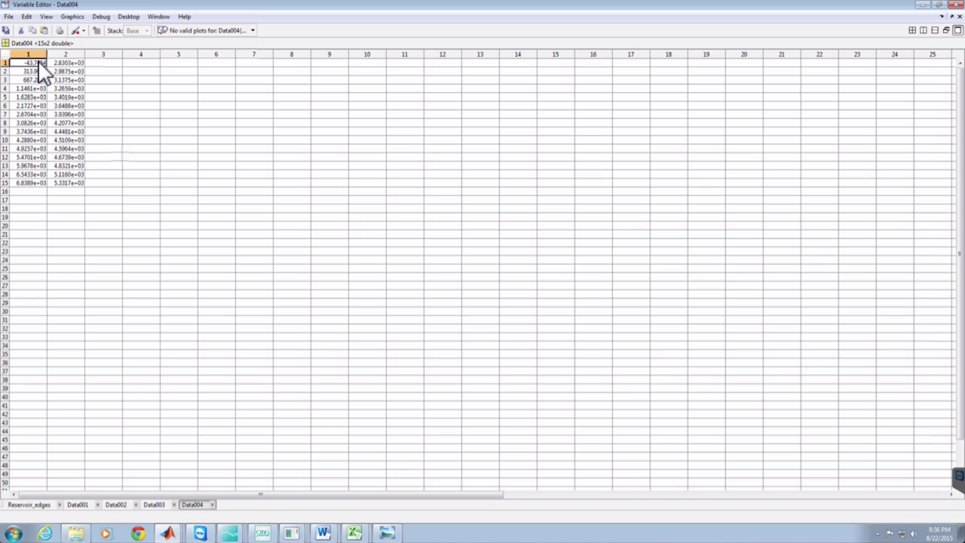
{"action": "key", "text": "Delete"}
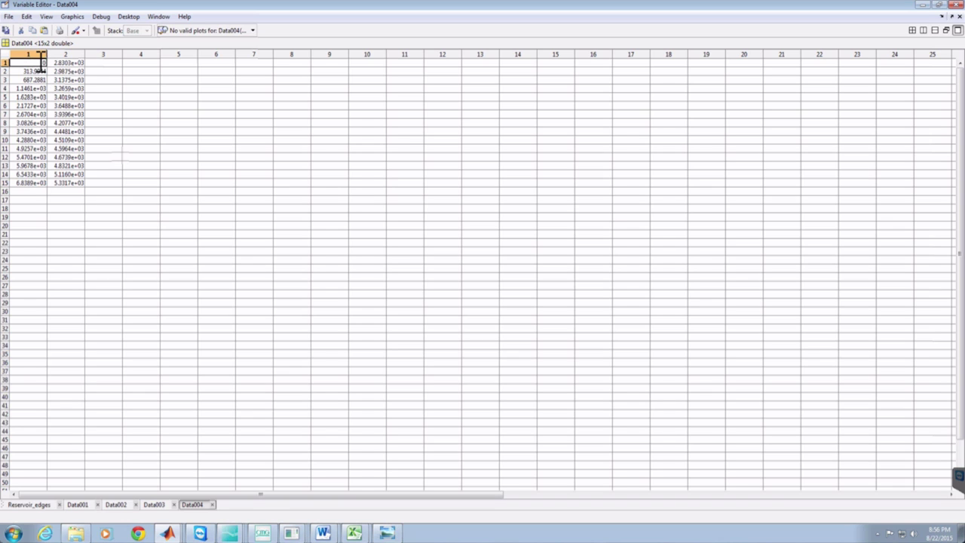
{"action": "left_click", "coordinate": [98, 63]}
{"action": "type", "text": "70"}
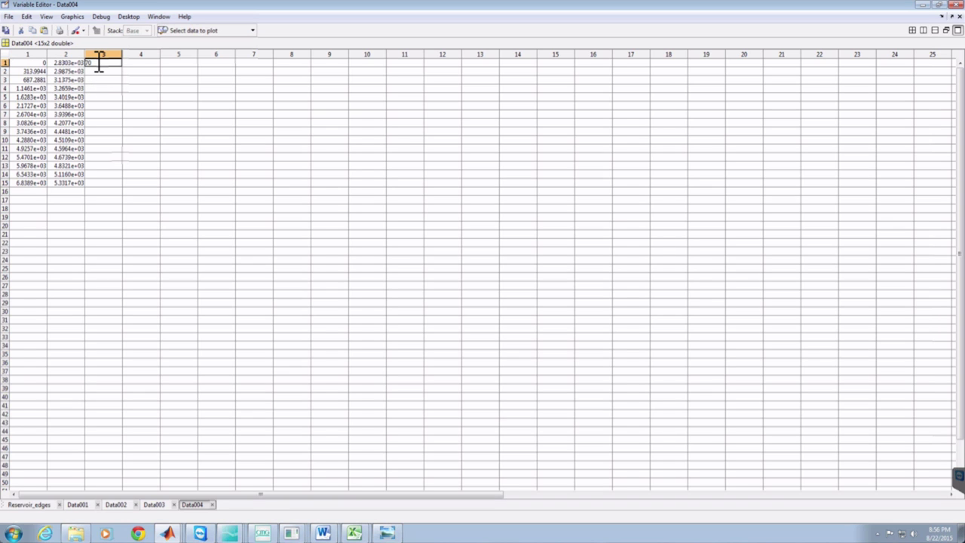
{"action": "type", "text": "00"}
{"action": "key", "text": "Return"}
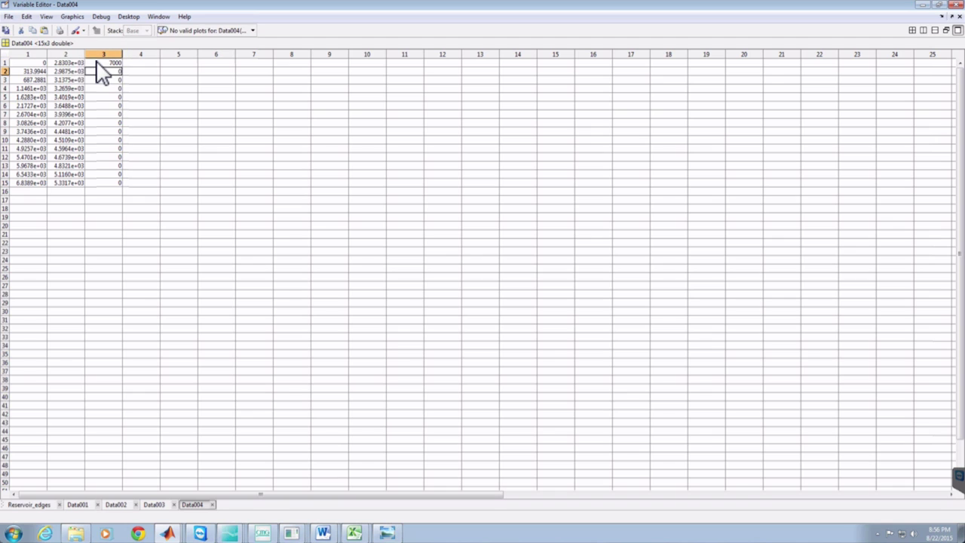
Enter the depth 7200 in the first five rows of the third column of Data004
{"action": "left_click", "coordinate": [108, 63]}
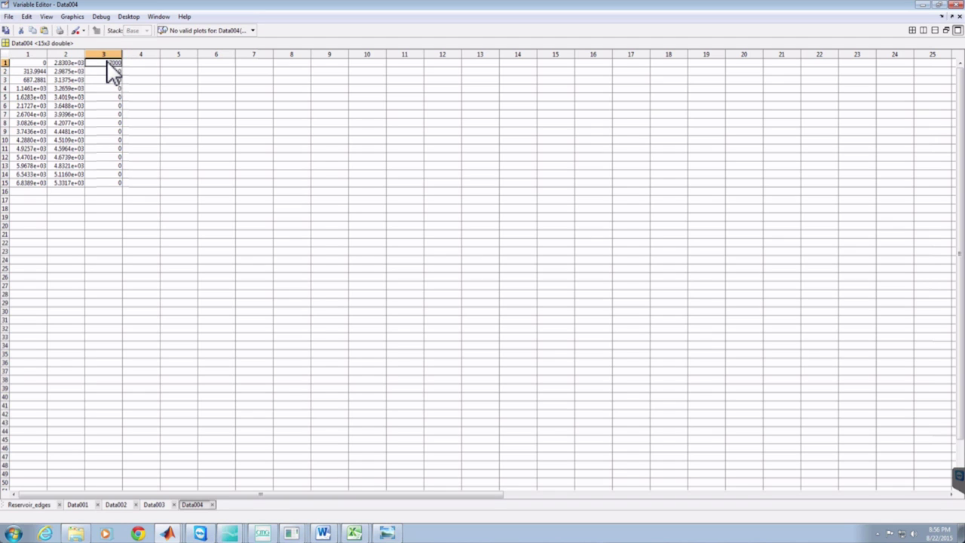
{"action": "type", "text": "7200"}
{"action": "key", "text": "Return"}
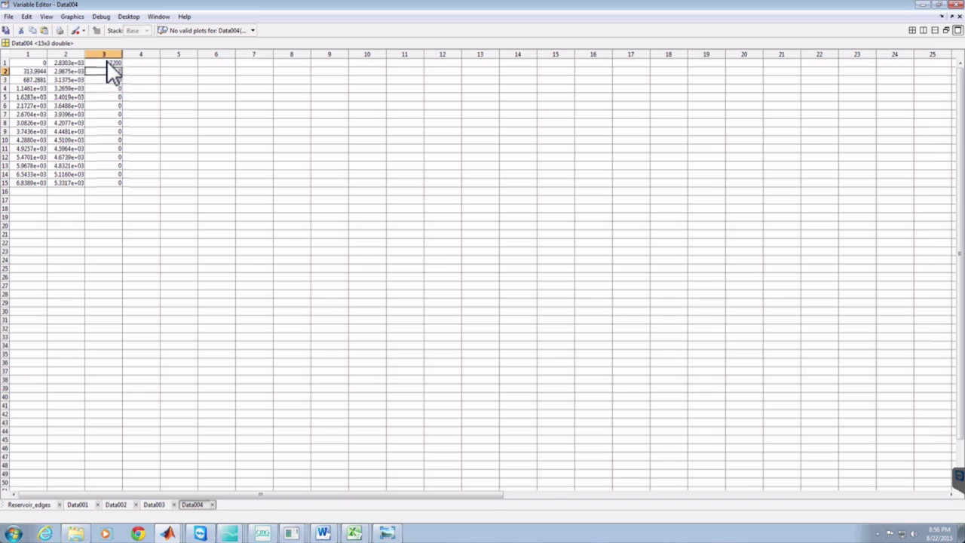
{"action": "key", "text": "Return"}
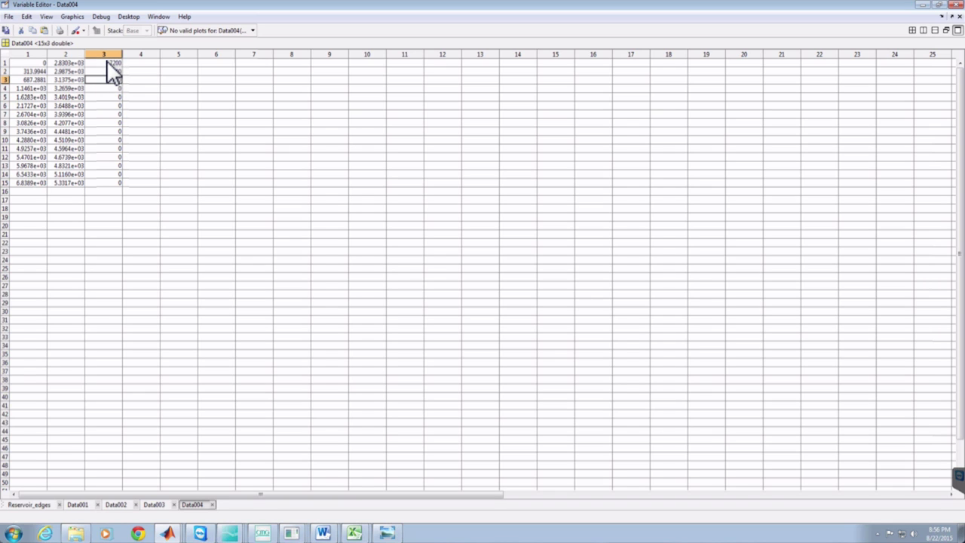
{"action": "key", "text": "Down"}
{"action": "type", "text": "7200"}
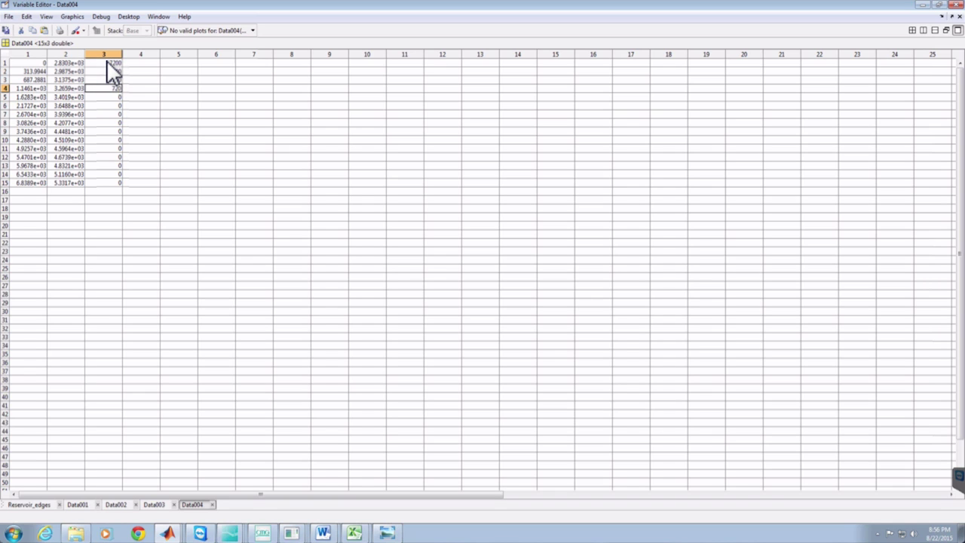
{"action": "key", "text": "Return"}
{"action": "type", "text": "7200"}
{"action": "key", "text": "Return"}
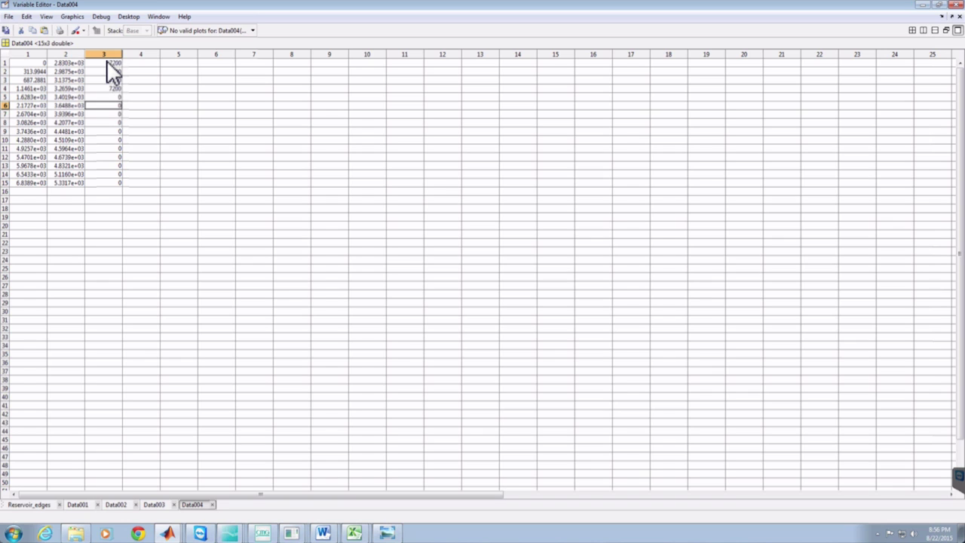
Copy the five 7200 values into rows 6 through 15 of the third column of Data004
{"action": "left_click_drag", "start_coordinate": [107, 64], "coordinate": [108, 97]}
{"action": "key", "text": "ctrl+c"}
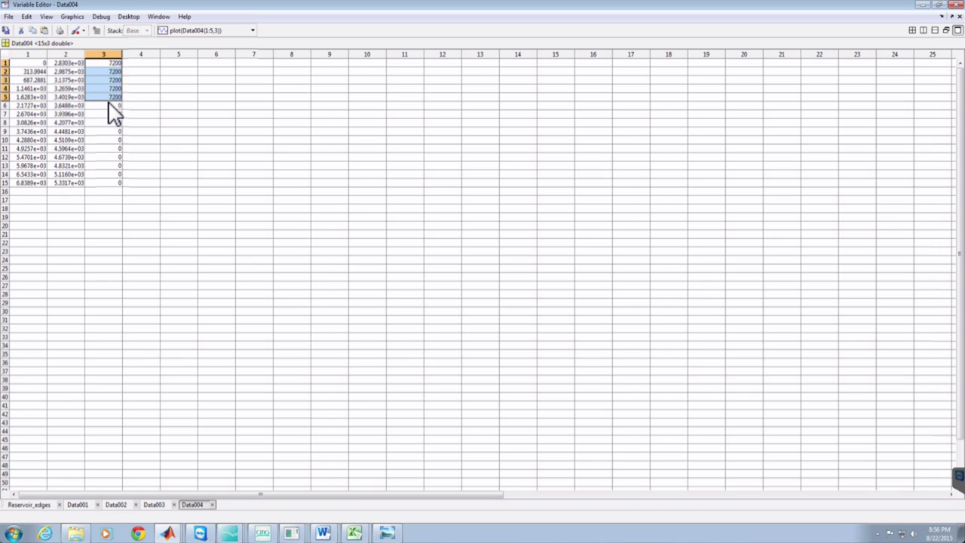
{"action": "left_click", "coordinate": [108, 106]}
{"action": "left_click_drag", "start_coordinate": [109, 106], "coordinate": [120, 183]}
{"action": "key", "text": "ctrl+v"}
{"action": "left_click", "coordinate": [119, 148]}
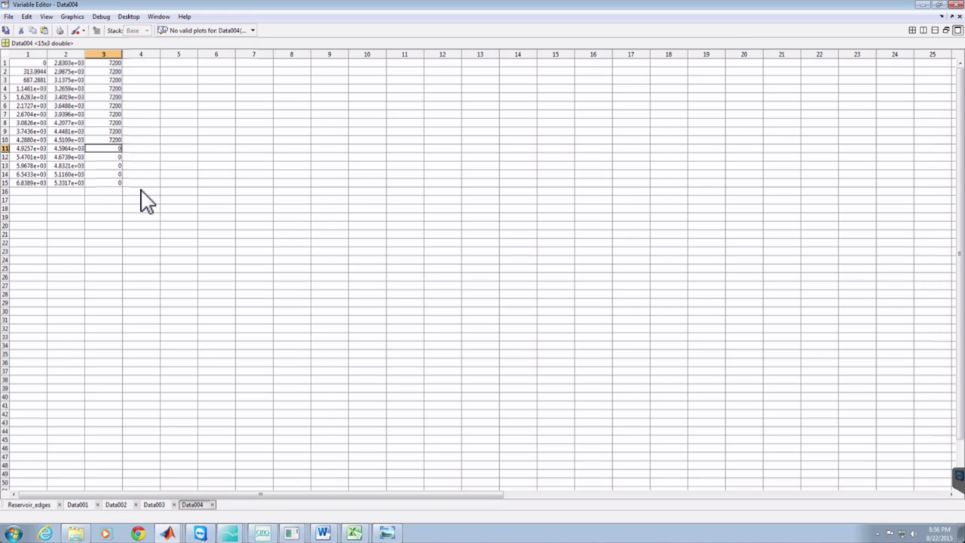
{"action": "key", "text": "ctrl+v"}
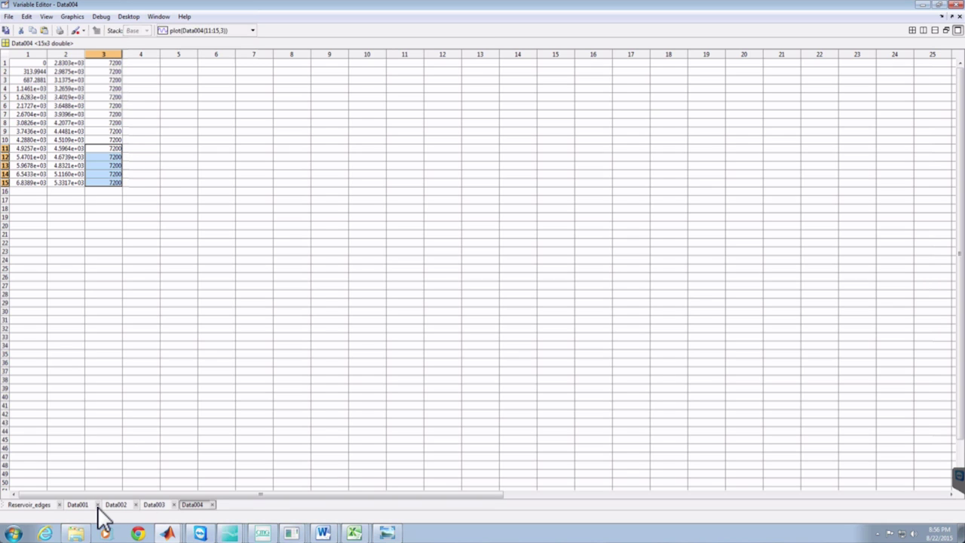
Open Data005 from Grabit and set the negative first-column value in row 1 to 0
{"action": "left_click", "coordinate": [168, 533]}
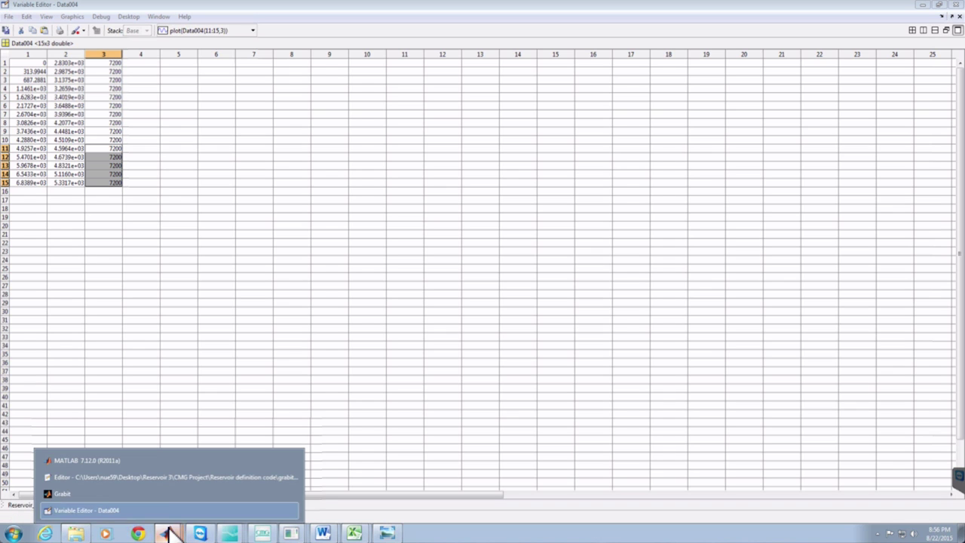
{"action": "left_click", "coordinate": [151, 489]}
{"action": "left_click", "coordinate": [823, 204]}
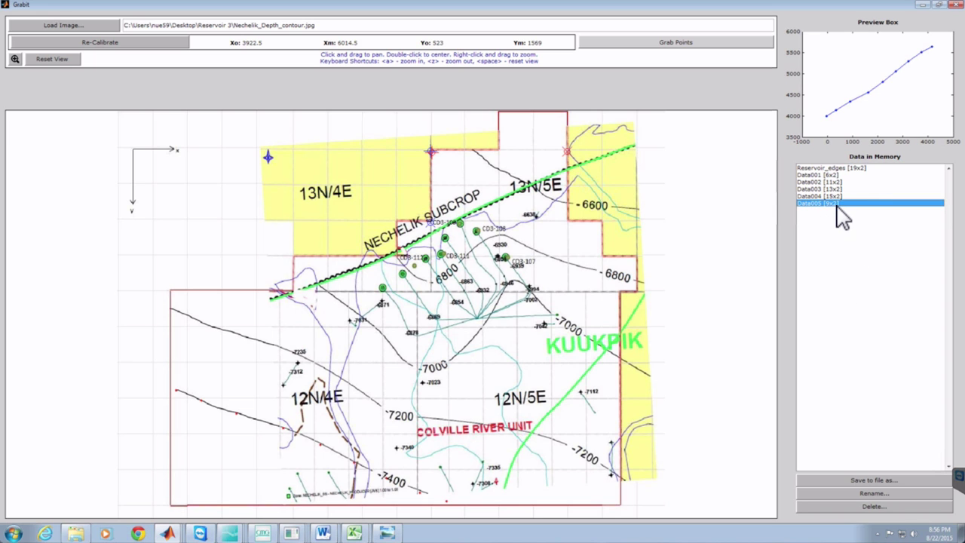
{"action": "double_click", "coordinate": [837, 205]}
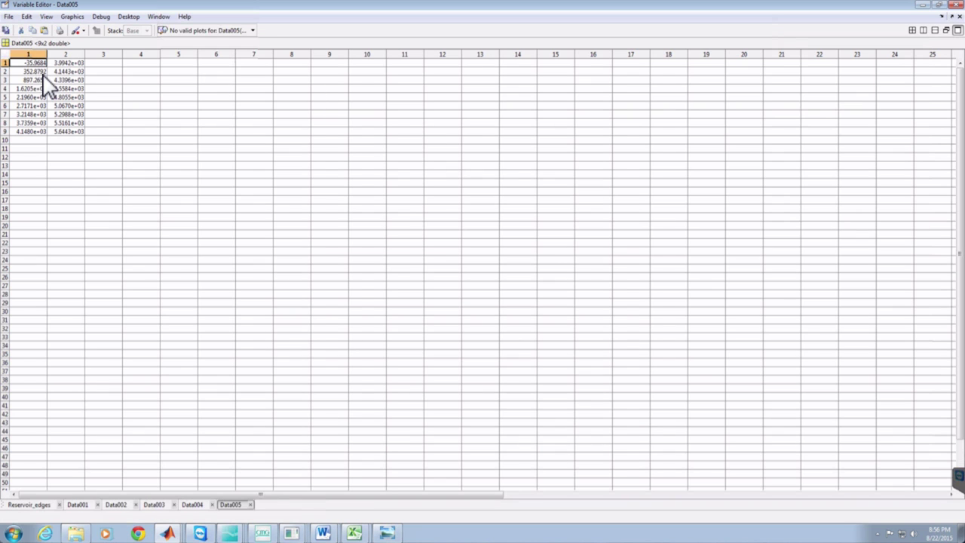
{"action": "left_click", "coordinate": [37, 80]}
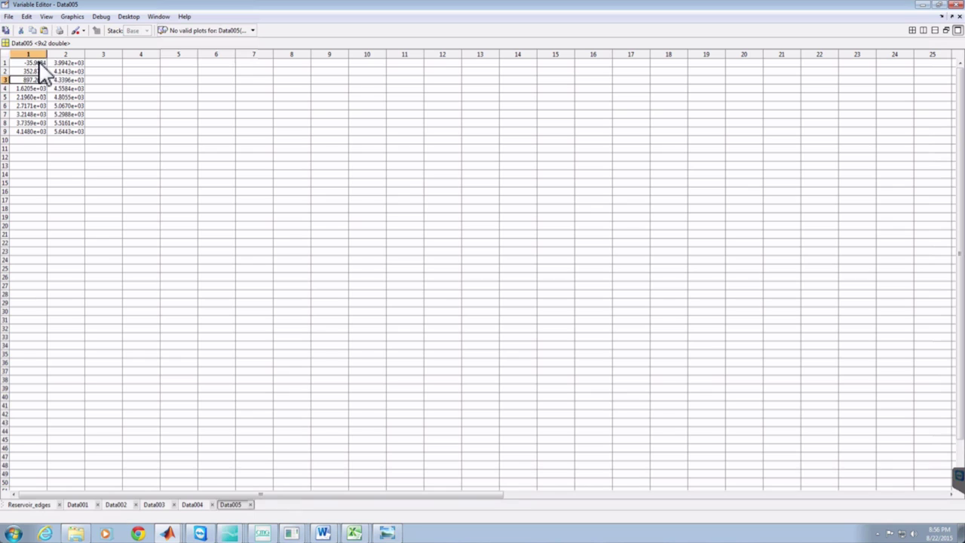
{"action": "left_click", "coordinate": [39, 62]}
{"action": "type", "text": "0"}
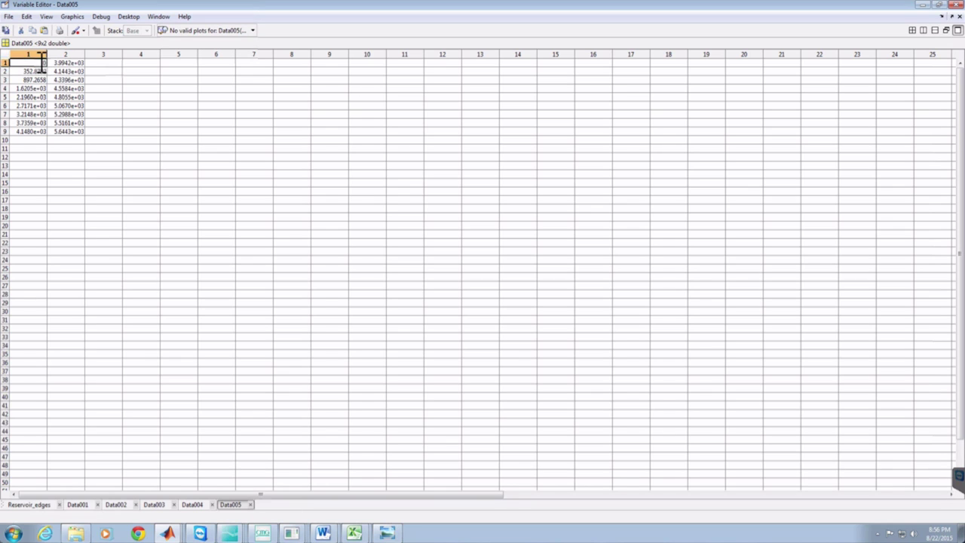
Enter the depth 7400 in the first four rows of the third column of Data005
{"action": "left_click", "coordinate": [98, 64]}
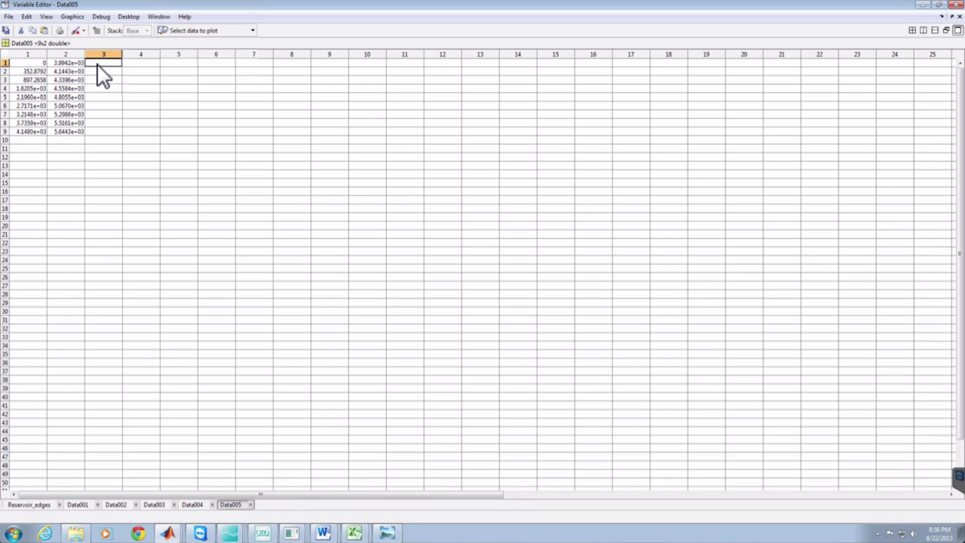
{"action": "type", "text": "7400"}
{"action": "key", "text": "Return"}
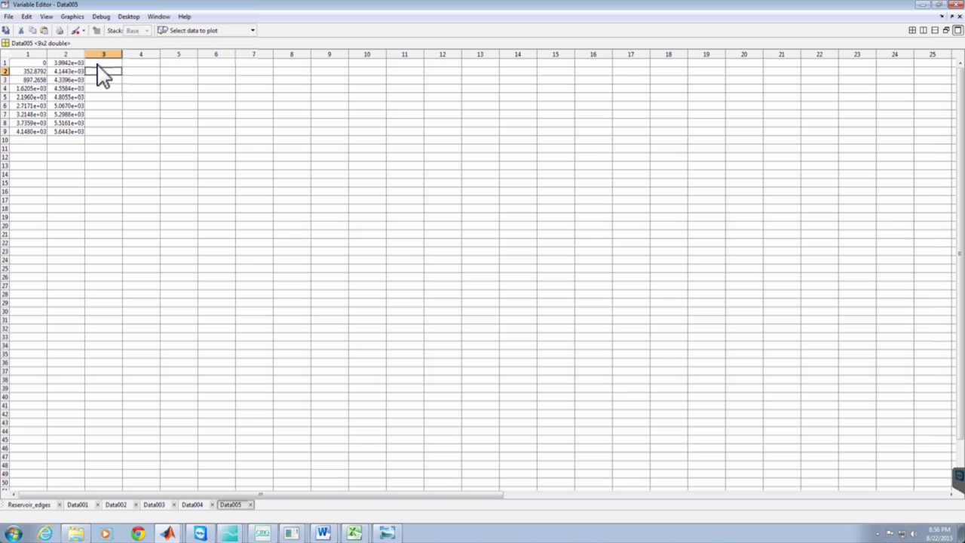
{"action": "type", "text": "7400"}
{"action": "key", "text": "Return"}
{"action": "type", "text": "7400"}
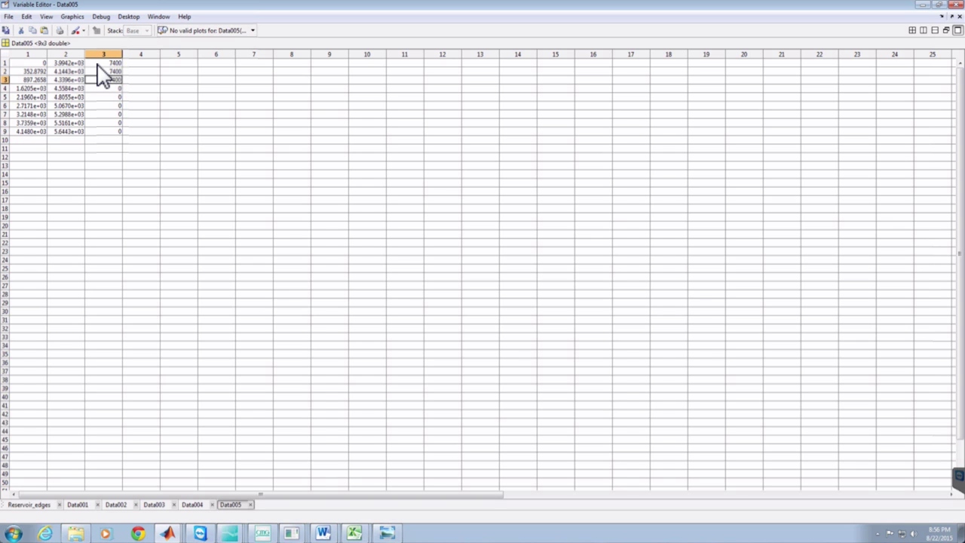
{"action": "key", "text": "Return"}
{"action": "type", "text": "7400"}
{"action": "key", "text": "Return"}
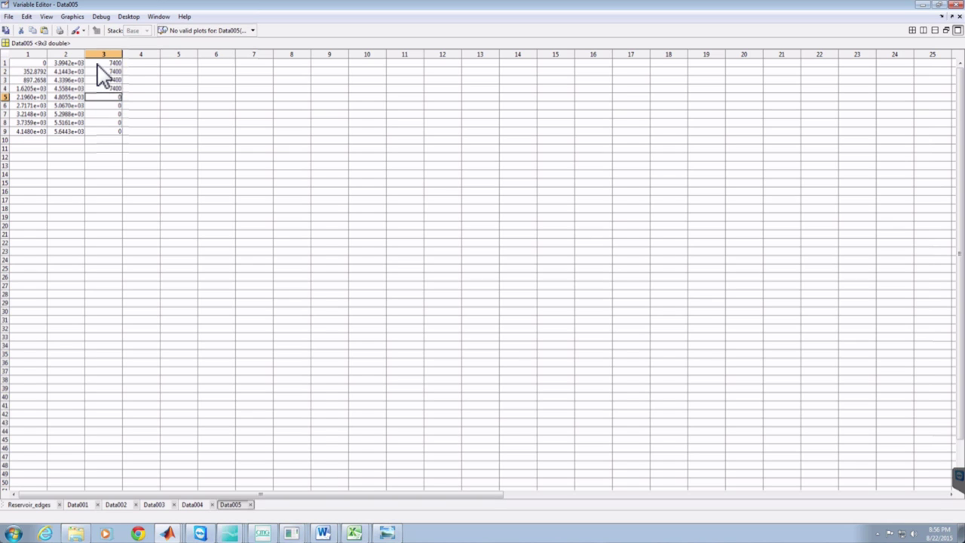
Copy the four 7400 values into rows 5 through 8 of Data005's third column and enter 7400 in row 9
{"action": "left_click", "coordinate": [107, 63]}
{"action": "left_click_drag", "start_coordinate": [107, 63], "coordinate": [109, 88]}
{"action": "key", "text": "ctrl+c"}
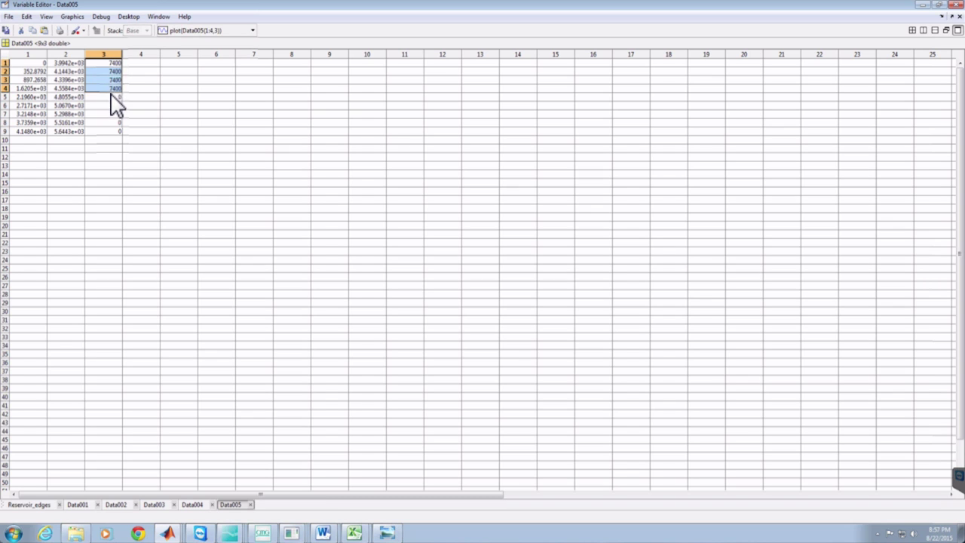
{"action": "left_click", "coordinate": [111, 96]}
{"action": "left_click_drag", "start_coordinate": [110, 96], "coordinate": [119, 123]}
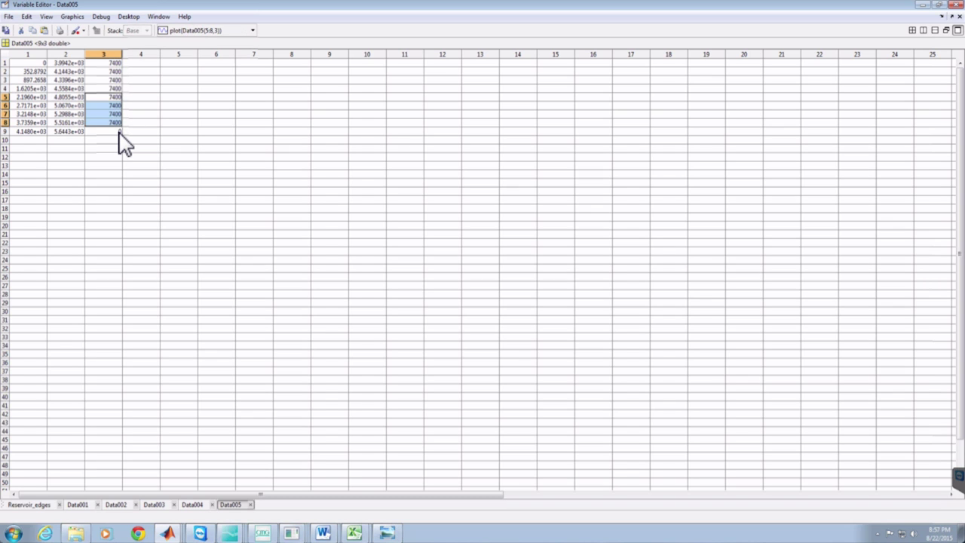
{"action": "key", "text": "ctrl+v"}
{"action": "left_click", "coordinate": [118, 133]}
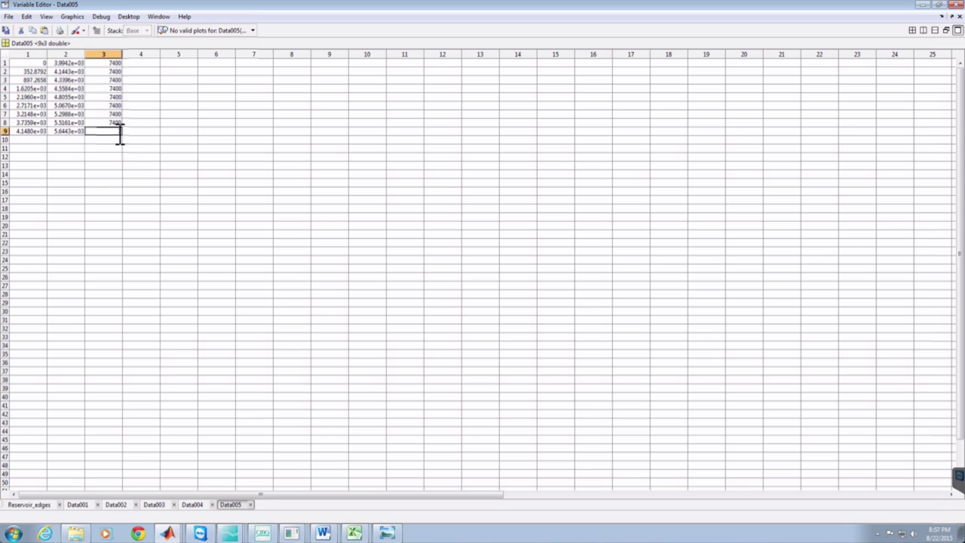
{"action": "type", "text": "7400"}
{"action": "key", "text": "Return"}
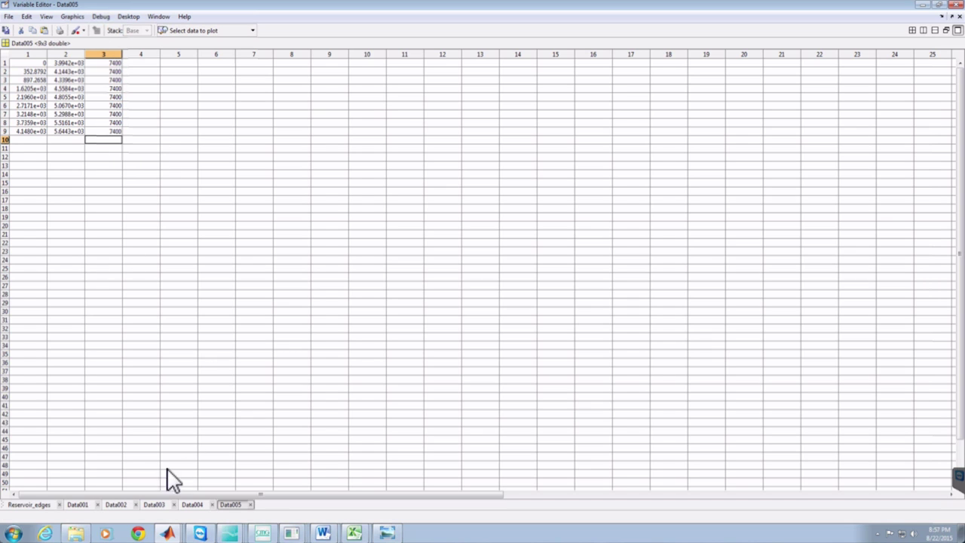
Copy all 11 rows and three columns of Data002 and append them to Data001 starting at row 7
{"action": "left_click", "coordinate": [78, 504]}
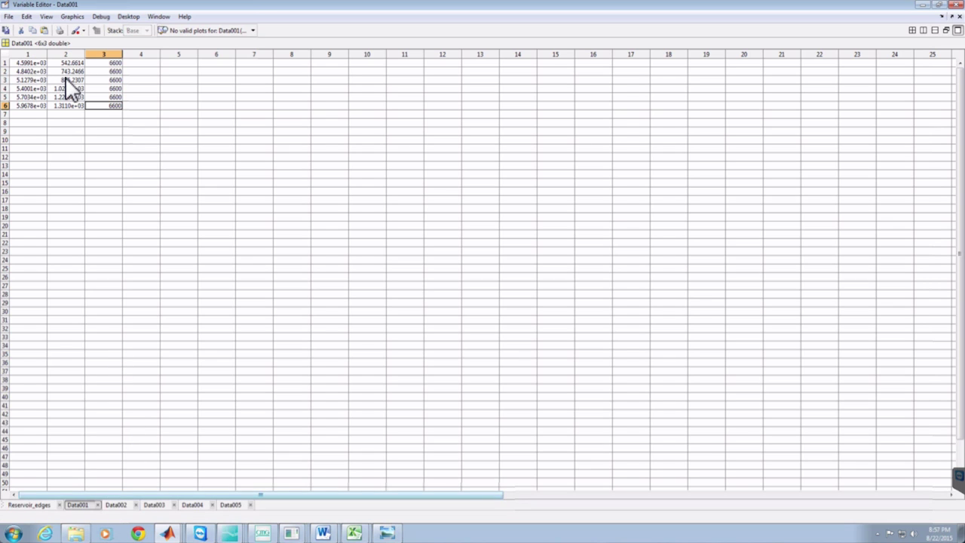
{"action": "left_click", "coordinate": [117, 506]}
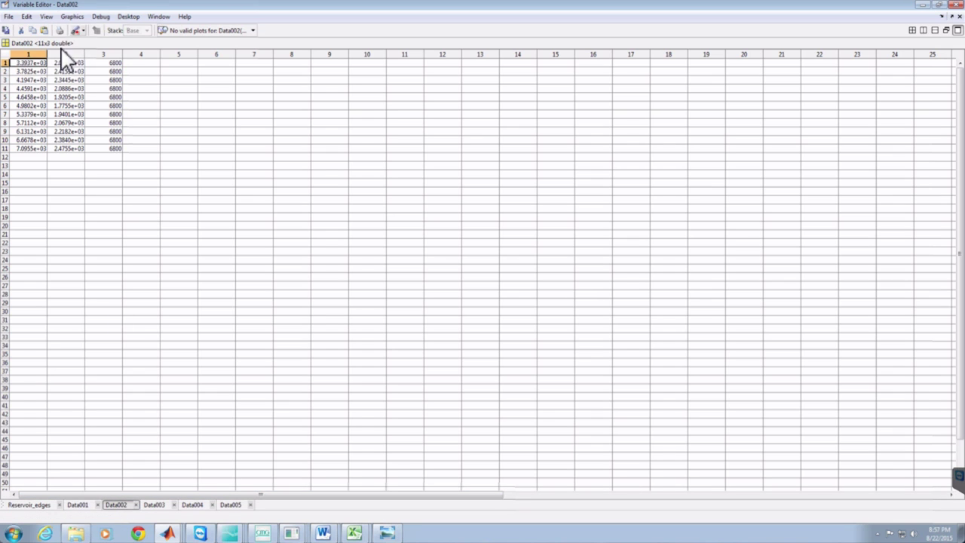
{"action": "left_click_drag", "start_coordinate": [28, 60], "coordinate": [101, 147]}
{"action": "key", "text": "ctrl+c"}
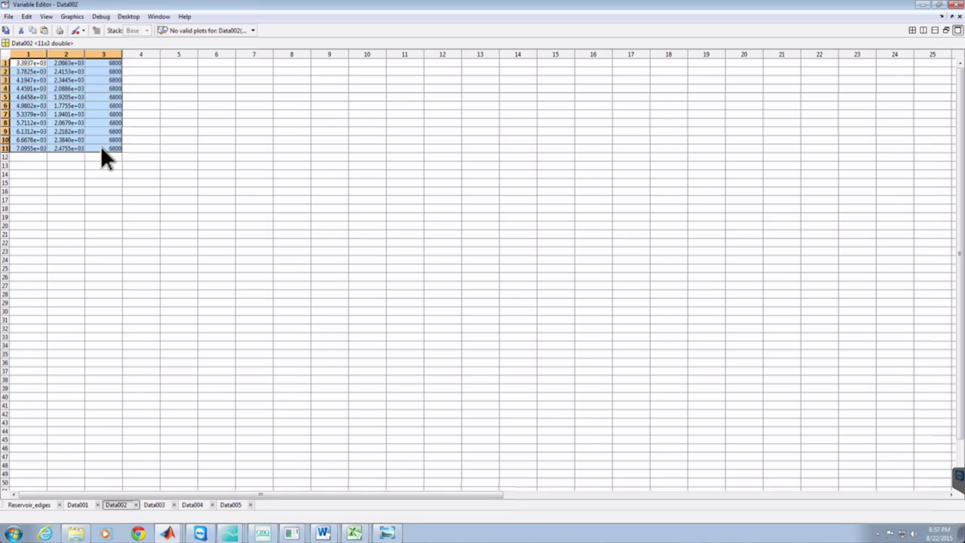
{"action": "left_click", "coordinate": [80, 505]}
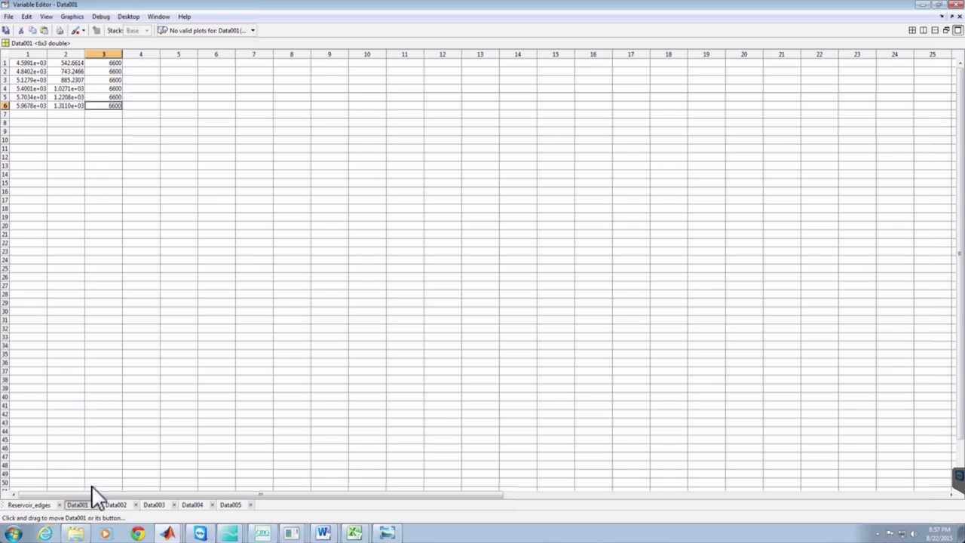
{"action": "key", "text": "Delete"}
{"action": "left_click", "coordinate": [25, 113]}
{"action": "key", "text": "ctrl+z"}
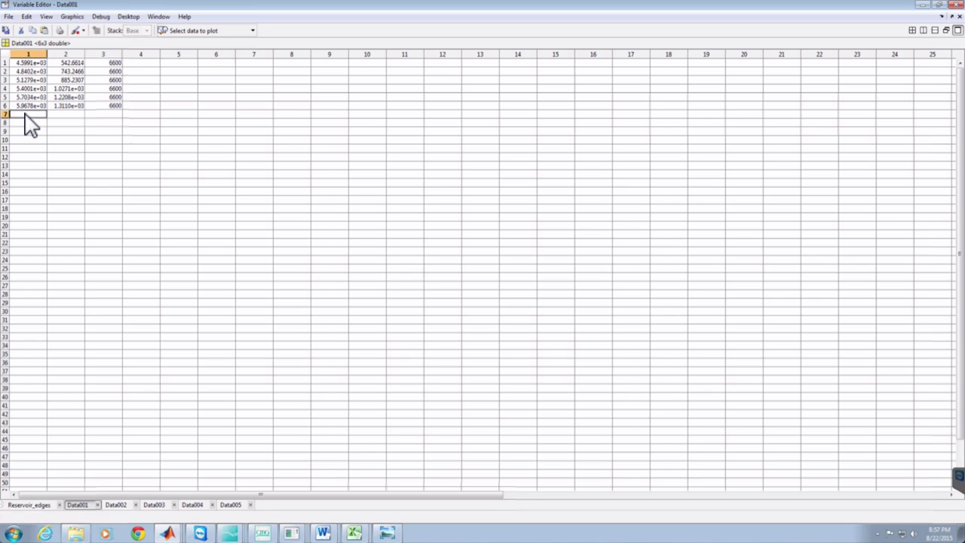
{"action": "key", "text": "ctrl+v"}
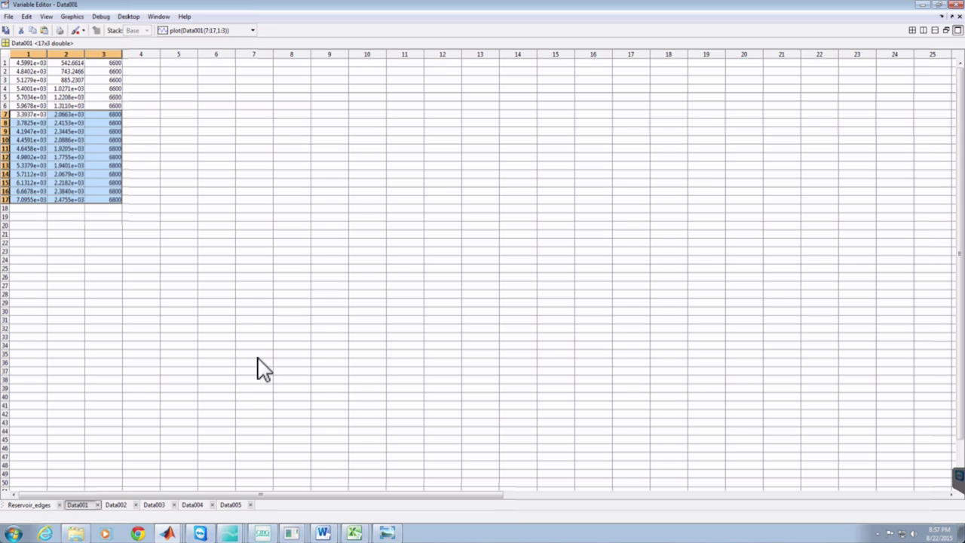
Copy all 13 rows and three columns of Data003 and append them to Data001 starting at row 18
{"action": "left_click", "coordinate": [155, 505]}
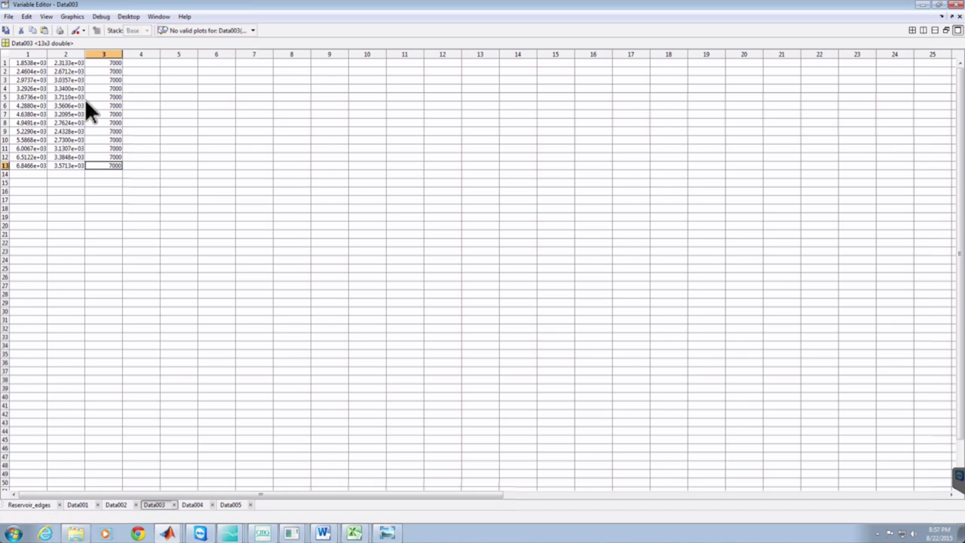
{"action": "left_click_drag", "start_coordinate": [29, 62], "coordinate": [113, 169]}
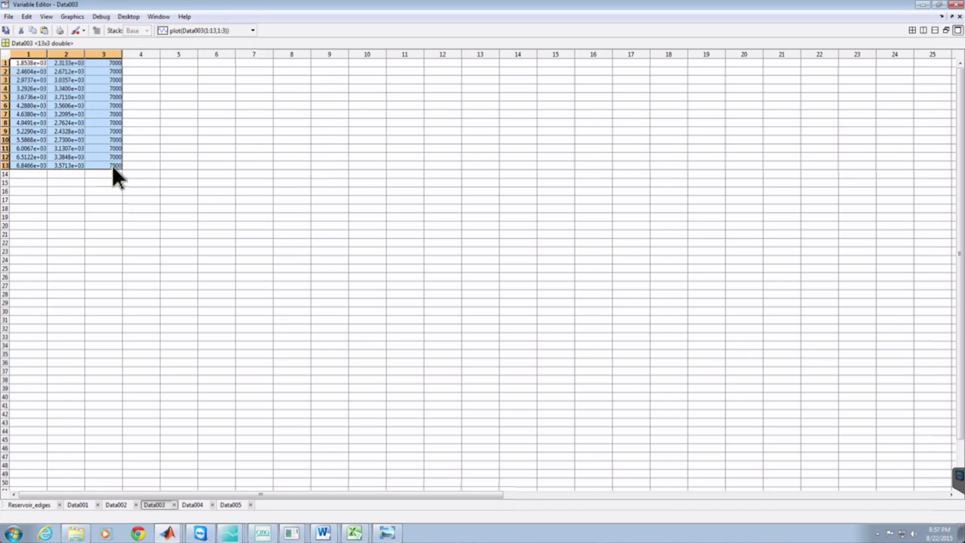
{"action": "left_click", "coordinate": [78, 504]}
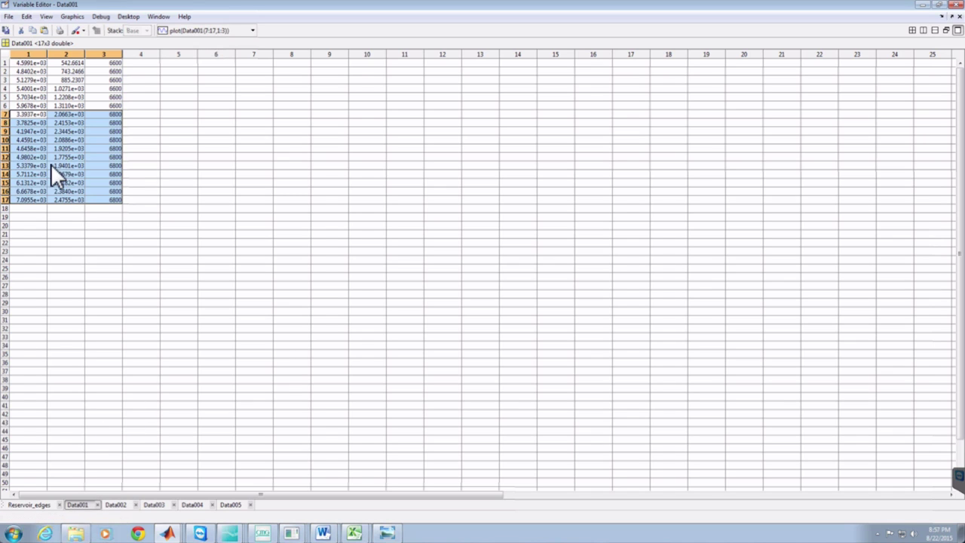
{"action": "left_click", "coordinate": [30, 208]}
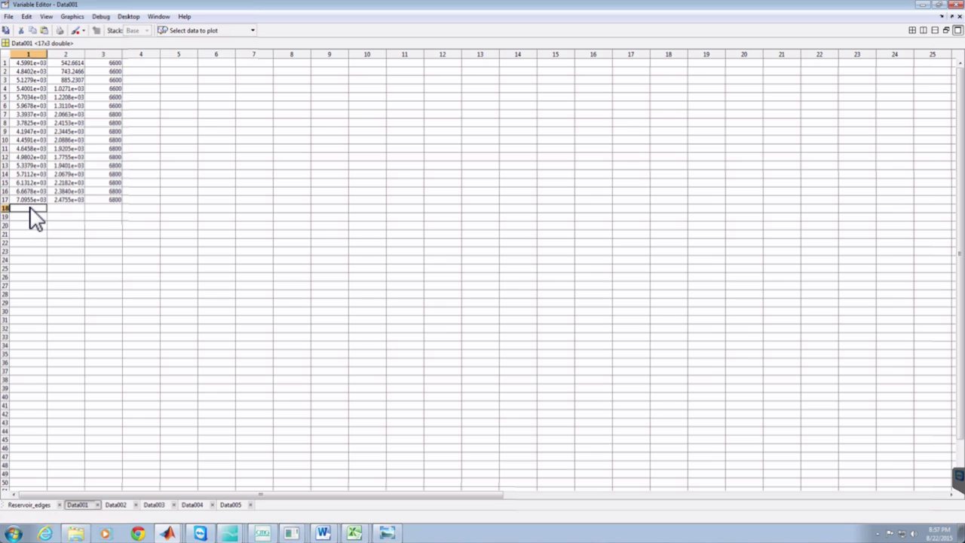
{"action": "type", "text": "1.8538e+03\t2.3133e+03\t7000 2.4604e+03\t2.6712e+03\t7000 2.9737e+03\t3.0357e+03\t7000 3.2926e+03\t3.3400e+03\t7000 3.6736e+03\t3.7110e+03\t7000 4.2880e+03\t3.5606e+03\t7000 4.6380e+03\t3.2095e+03\t7000 4.9491e+03\t2.7624e+03\t7000 5.2290e+03\t2.4328e+03\t7000 5.5868e+03\t2.7300e+03\t7000 6.0067e+03\t3.1307e+03\t7000 6.5122e+03\t3.3848e+03\t7000 6.8466e+03\t3.5713e+03\t7000"}
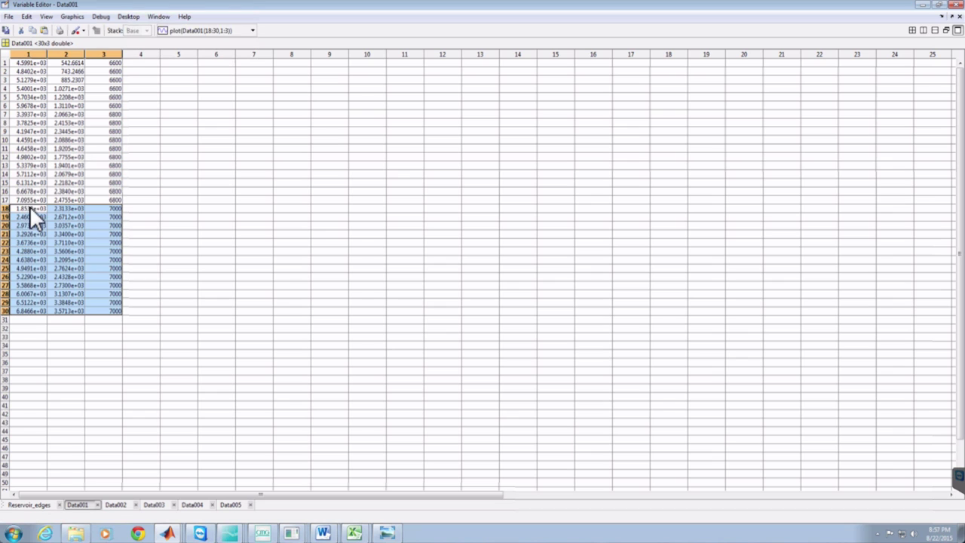
Copy all 15 rows and three columns of Data004 and append them to Data001 starting at row 31
{"action": "left_click", "coordinate": [193, 505]}
{"action": "left_click_drag", "start_coordinate": [30, 63], "coordinate": [113, 182]}
{"action": "key", "text": "ctrl+c"}
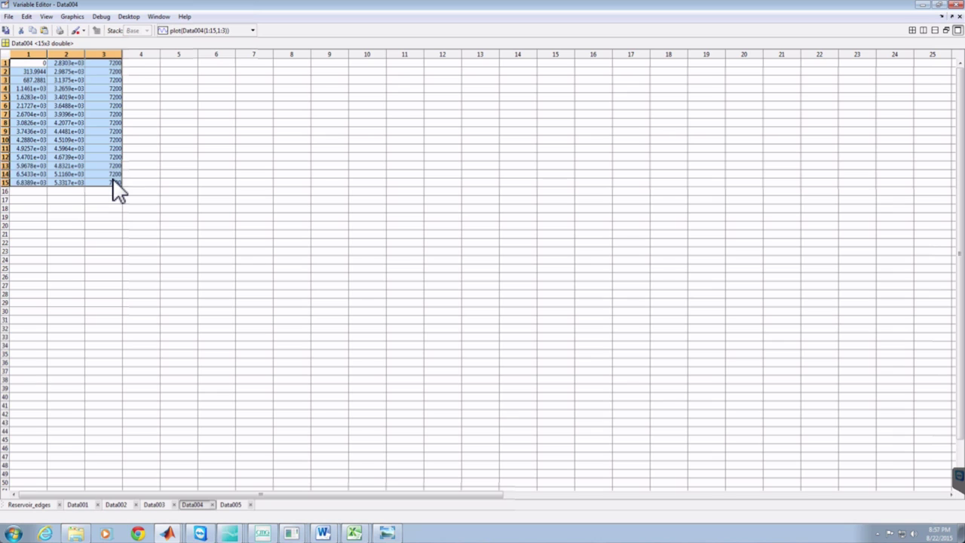
{"action": "left_click", "coordinate": [76, 505]}
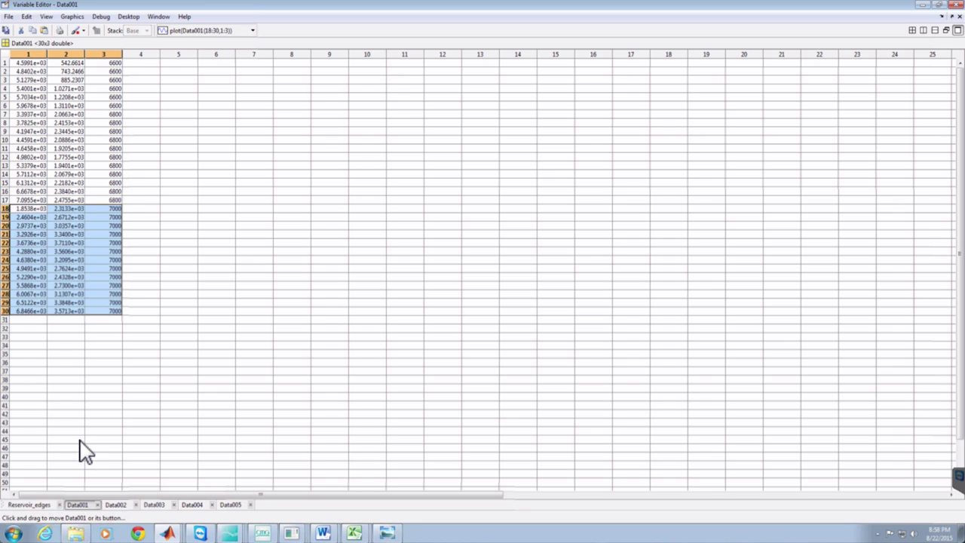
{"action": "left_click", "coordinate": [20, 320]}
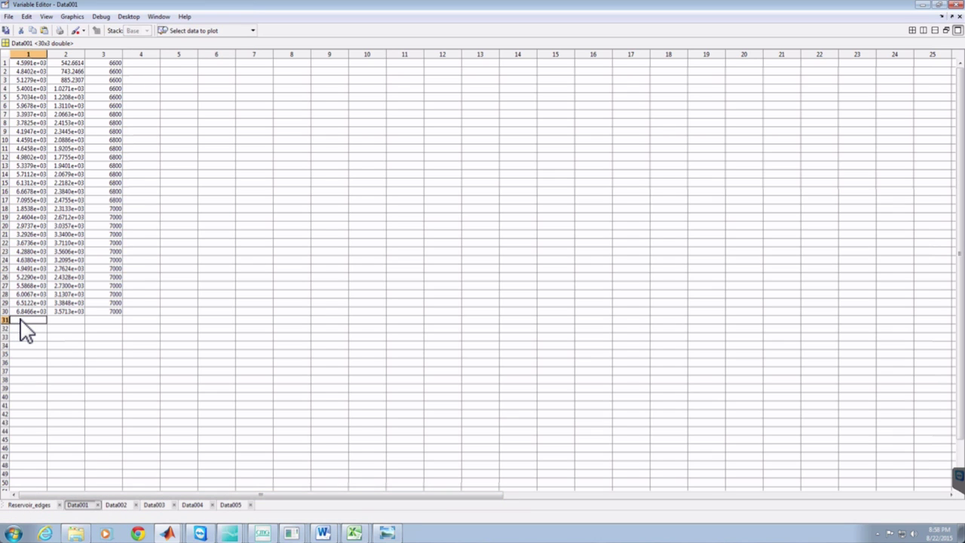
{"action": "key", "text": "ctrl+v"}
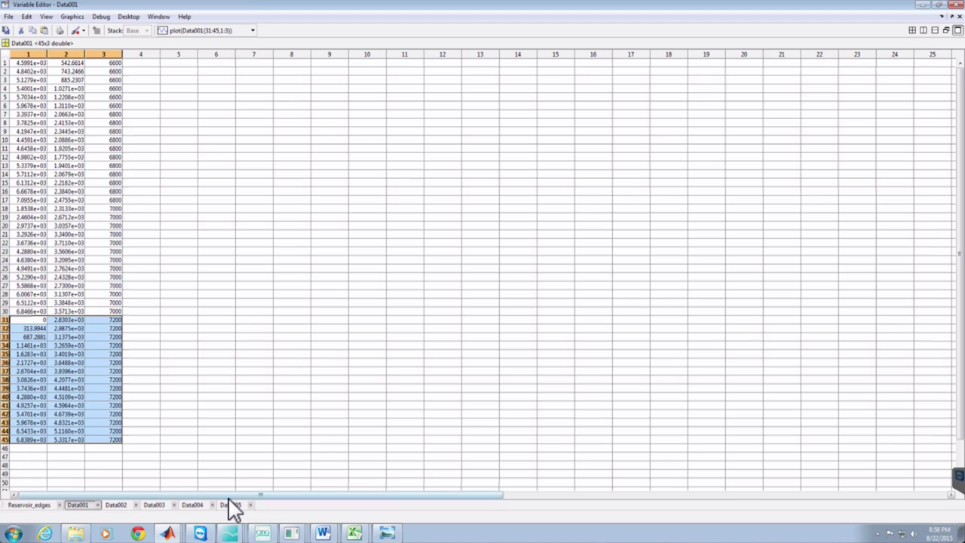
Copy all nine rows and three columns of Data005 and append them to Data001 starting at row 46
{"action": "left_click", "coordinate": [231, 504]}
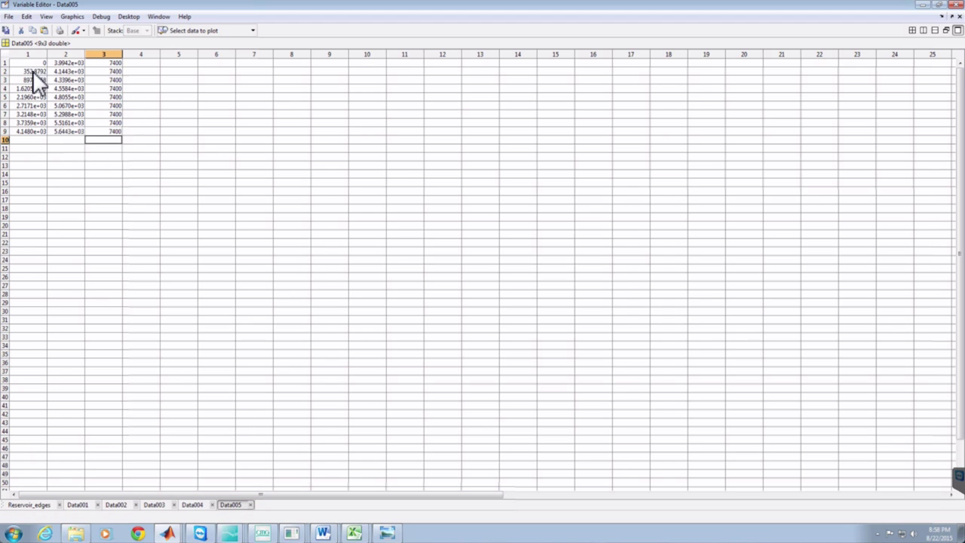
{"action": "left_click_drag", "start_coordinate": [30, 63], "coordinate": [107, 138]}
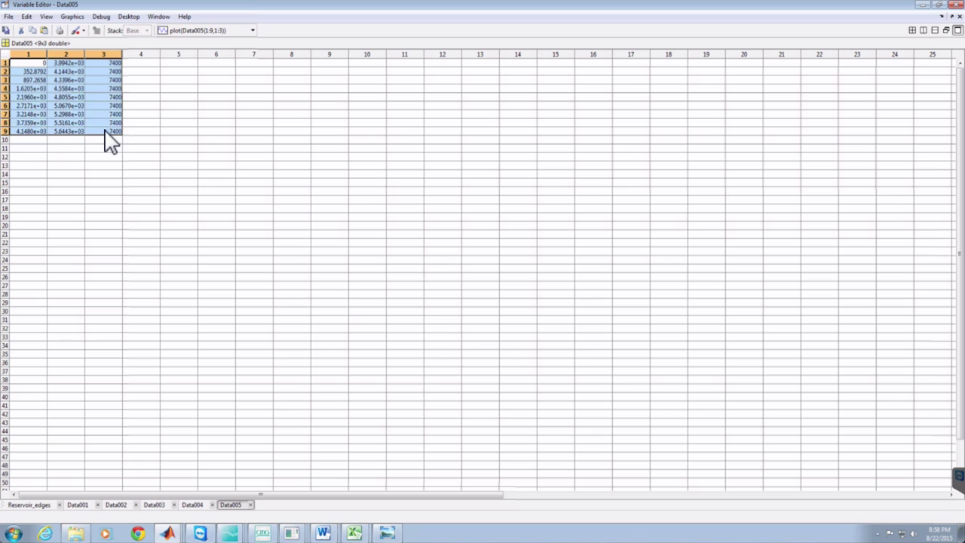
{"action": "left_click", "coordinate": [78, 504]}
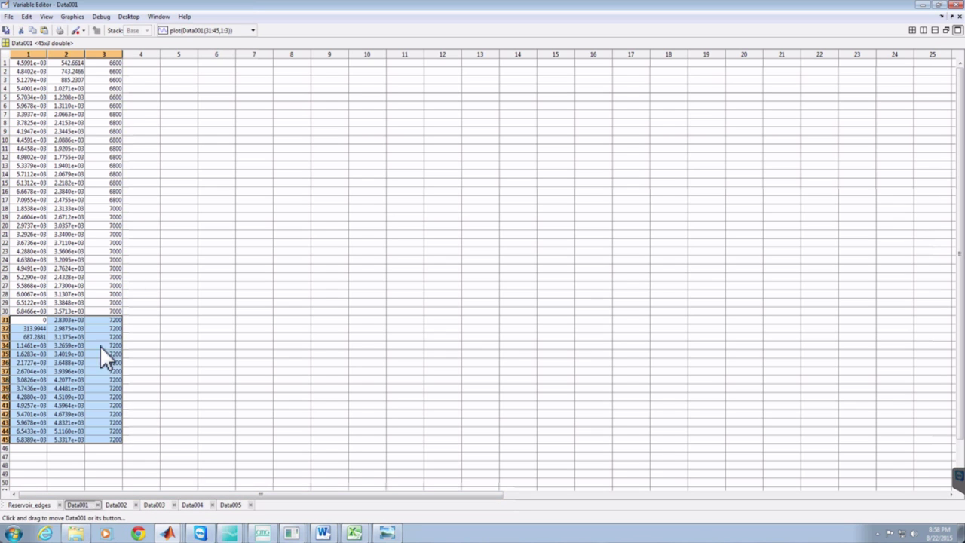
{"action": "left_click", "coordinate": [27, 448]}
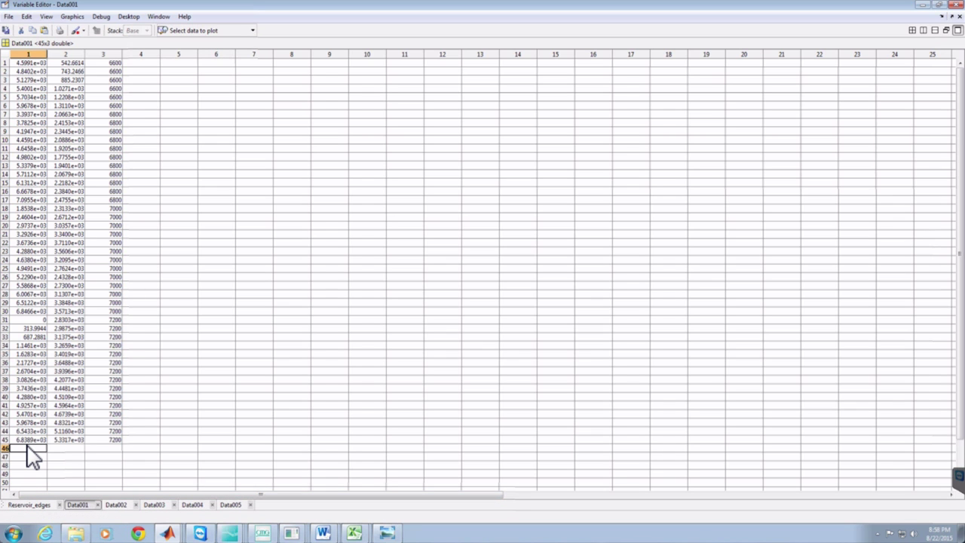
{"action": "key", "text": "ctrl+v"}
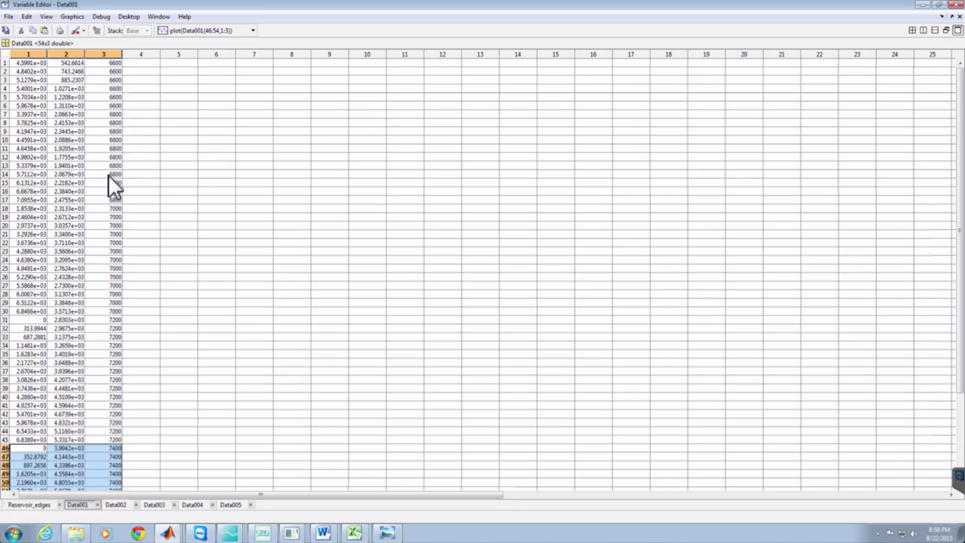
View the Reservoir_edges coordinates and bring up Reservoir_script.m in the MATLAB Editor
{"action": "left_click", "coordinate": [29, 505]}
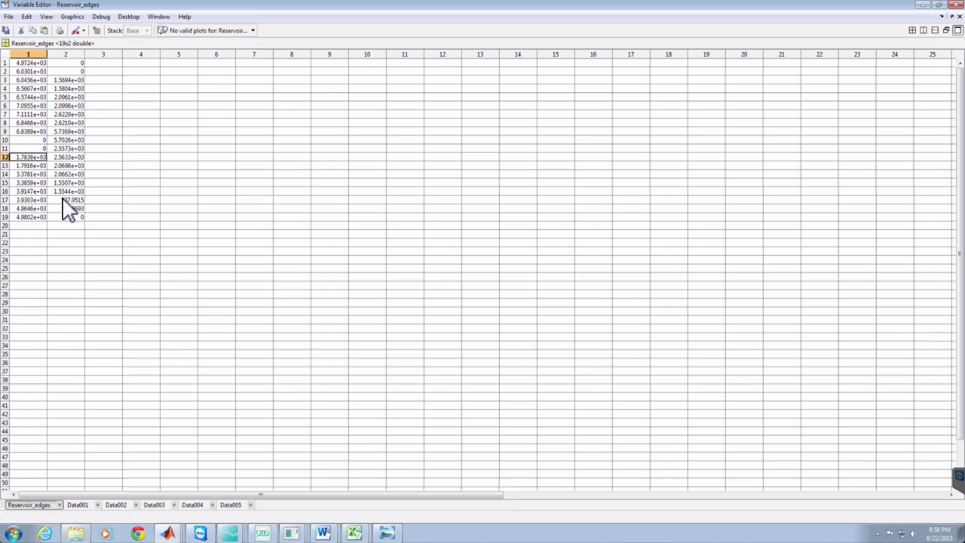
{"action": "left_click", "coordinate": [170, 534]}
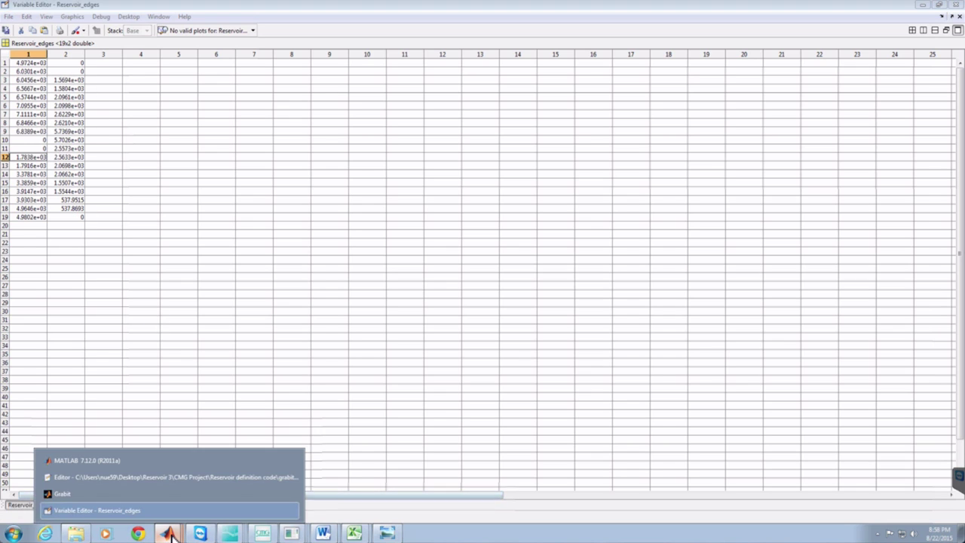
{"action": "left_click", "coordinate": [122, 477]}
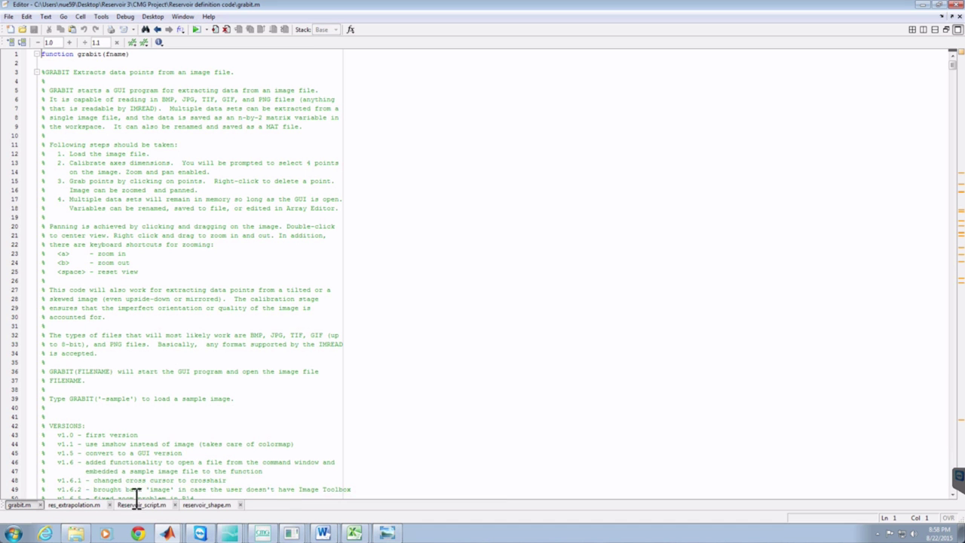
{"action": "left_click", "coordinate": [141, 505]}
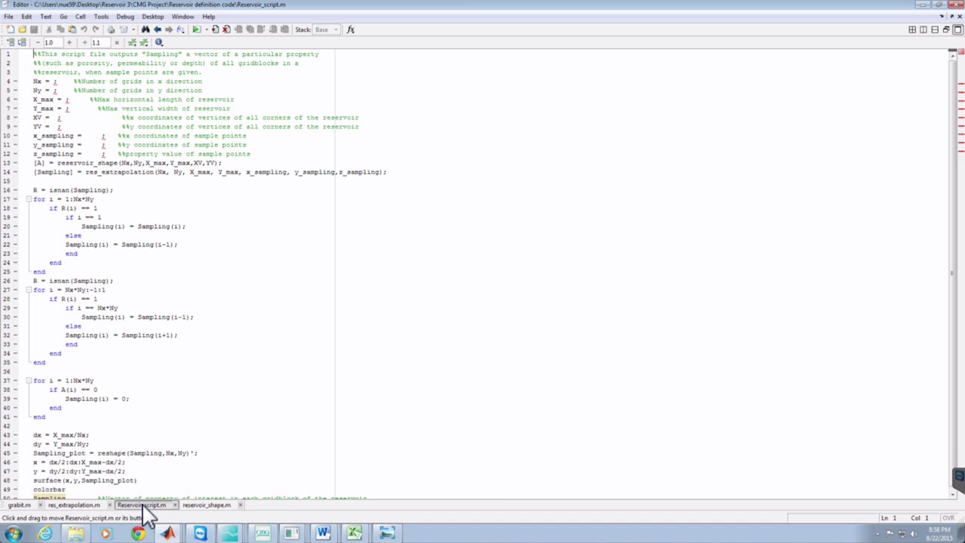
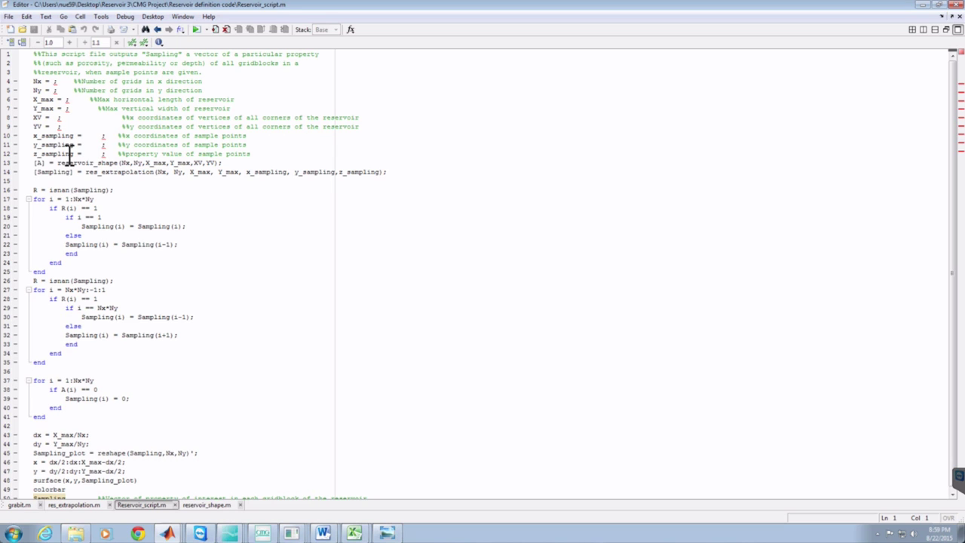
Set the grid counts in Reservoir_script.m to Nx = 54 and Ny = 22
{"action": "left_click", "coordinate": [54, 80]}
{"action": "type", "text": "50"}
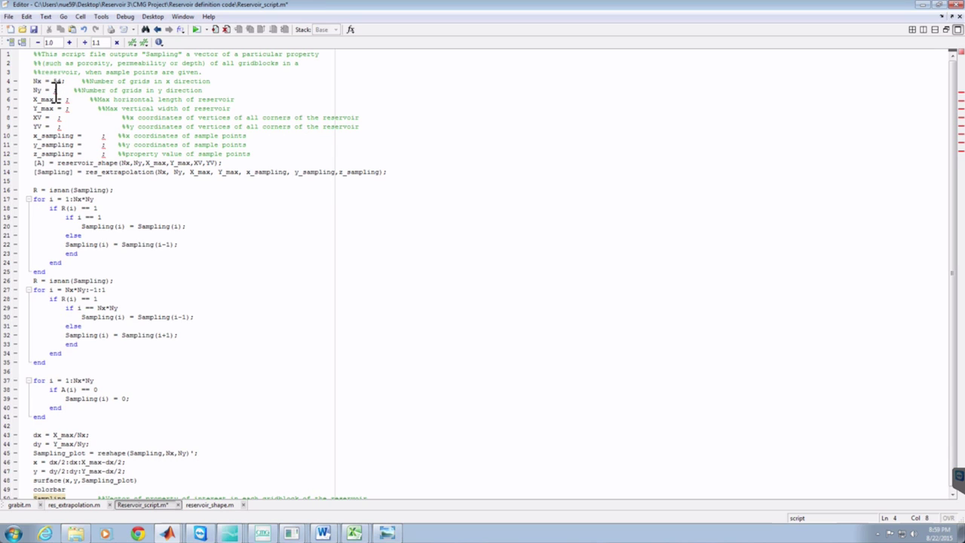
{"action": "left_click", "coordinate": [55, 91]}
{"action": "type", "text": "22"}
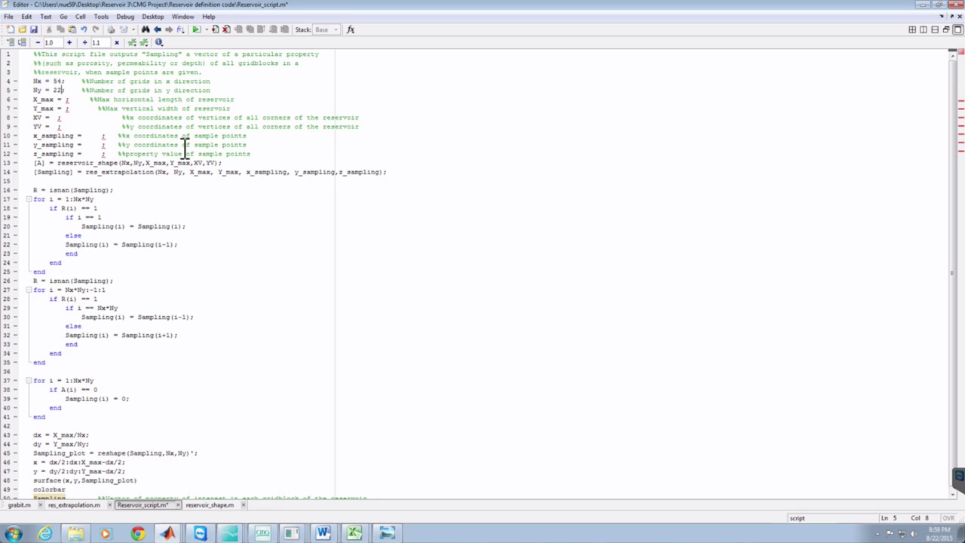
Set the reservoir dimensions in the script to X_max = 7060.5 and Y_max = 5753
{"action": "left_click", "coordinate": [65, 108]}
{"action": "left_click", "coordinate": [63, 99]}
{"action": "type", "text": "7060.5"}
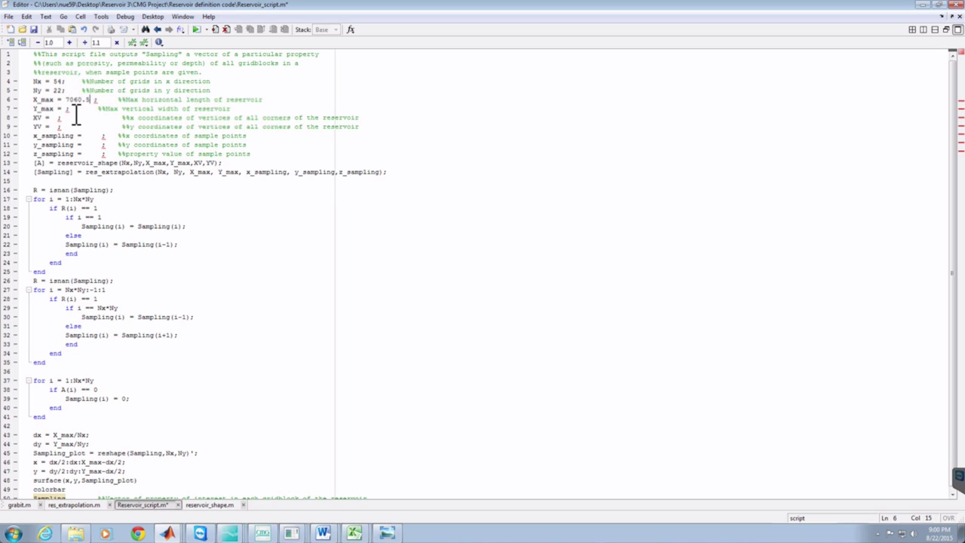
{"action": "left_click", "coordinate": [64, 109]}
{"action": "type", "text": "7050"}
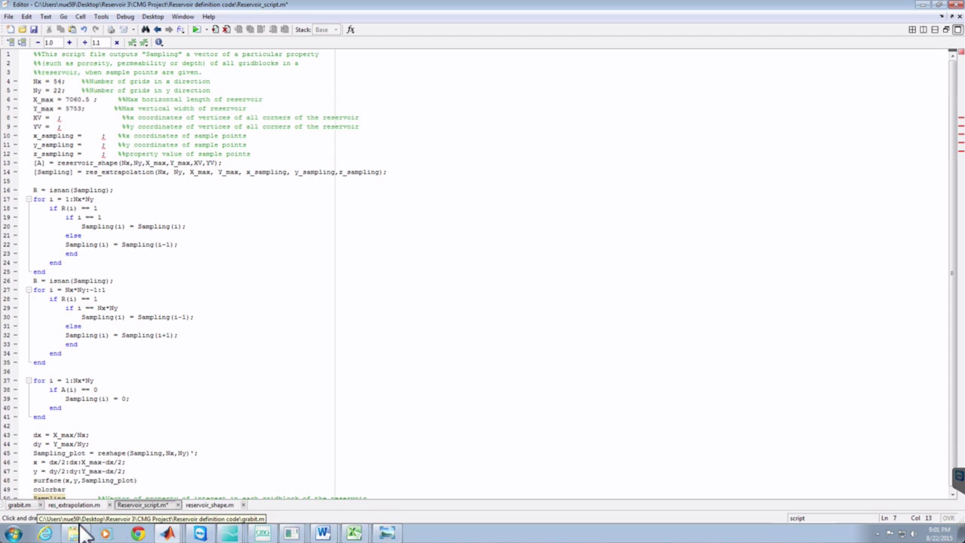
Copy all 19 values of Reservoir_edges' first column into the script's XV assignment as a bracketed vector
{"action": "left_click", "coordinate": [168, 532]}
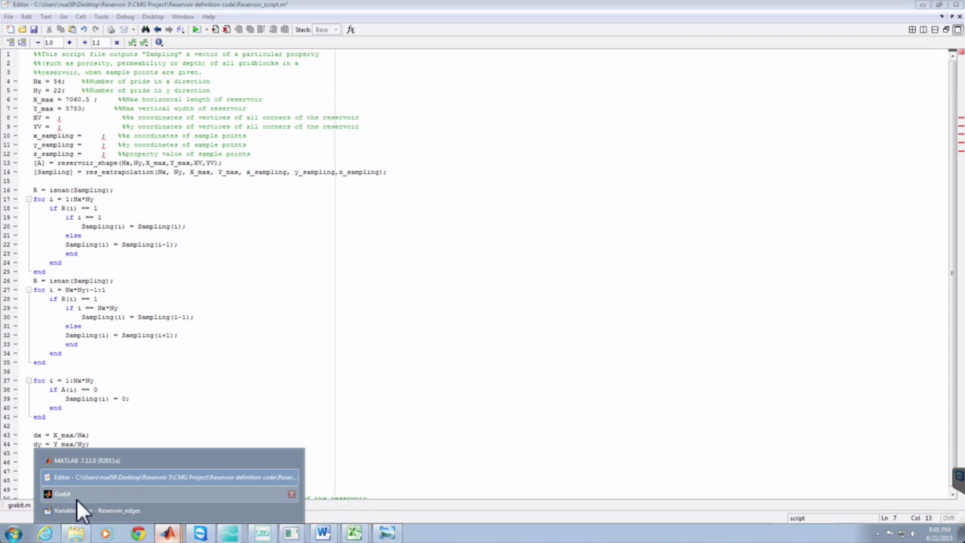
{"action": "left_click", "coordinate": [112, 511]}
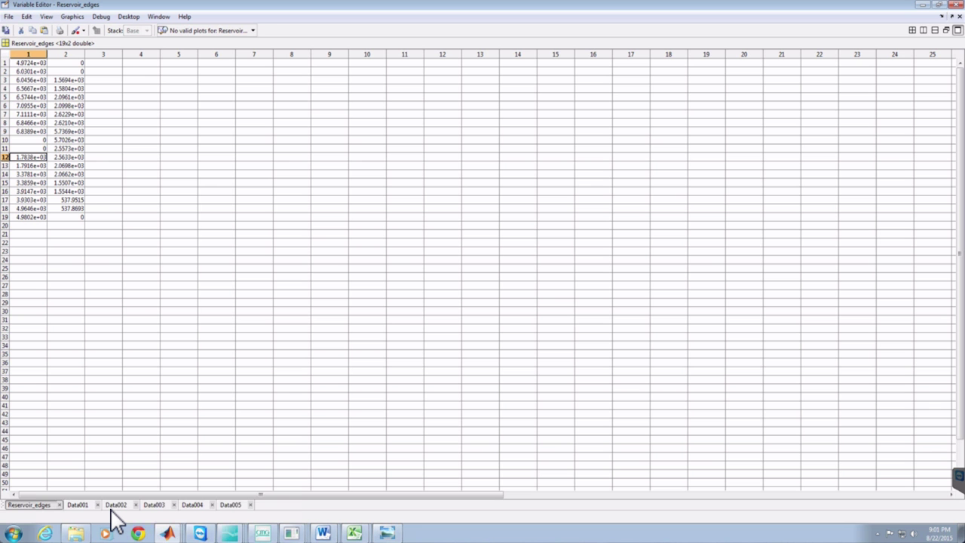
{"action": "left_click_drag", "start_coordinate": [30, 60], "coordinate": [27, 132]}
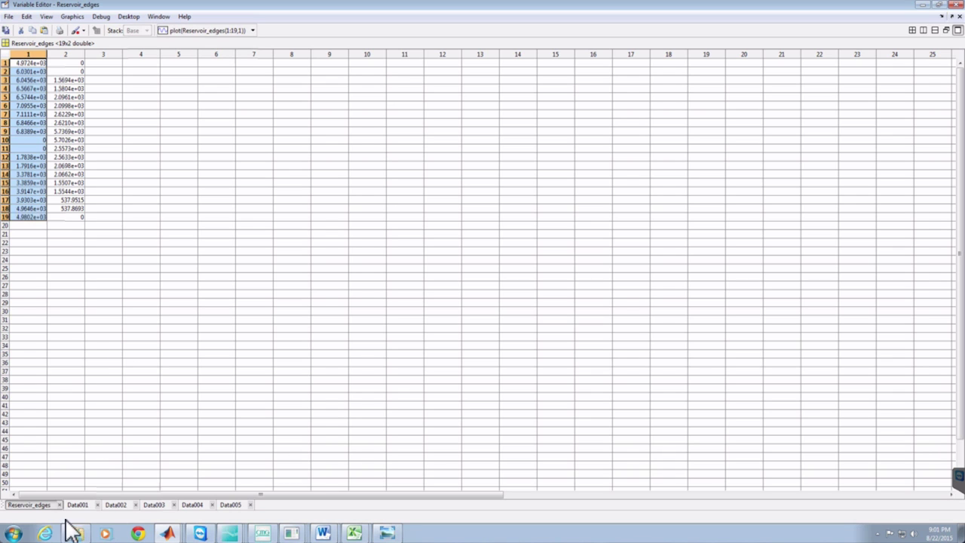
{"action": "mouse_move", "coordinate": [170, 534]}
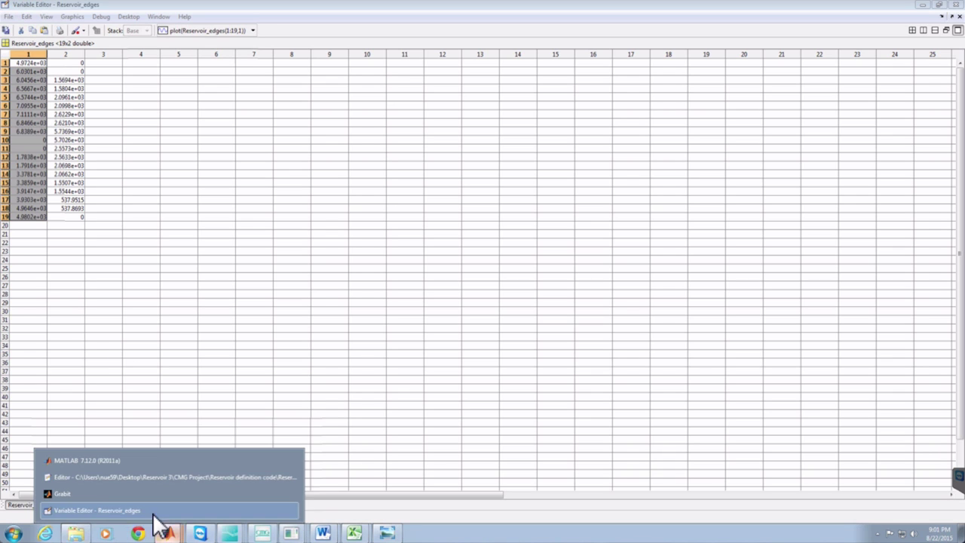
{"action": "left_click", "coordinate": [91, 480]}
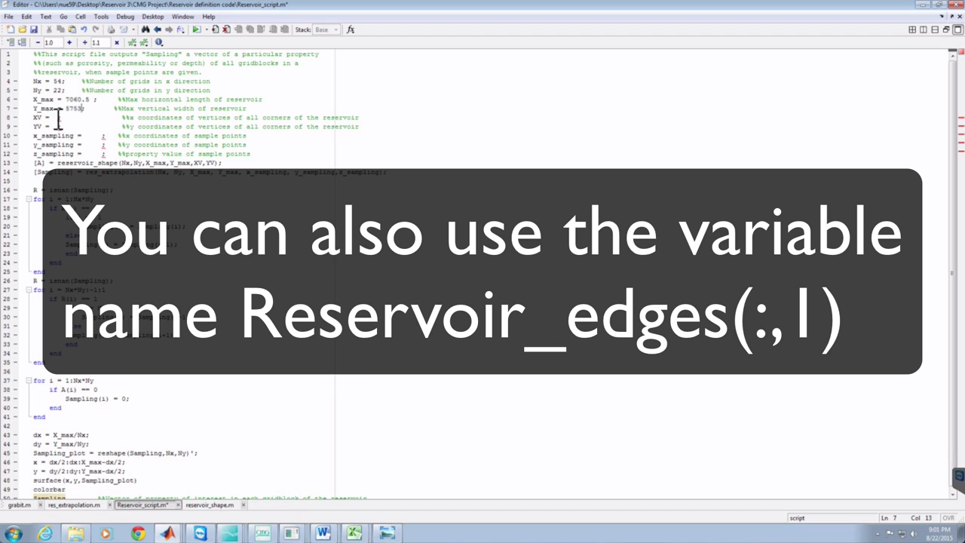
{"action": "left_click", "coordinate": [58, 117]}
{"action": "key", "text": "ctrl+v"}
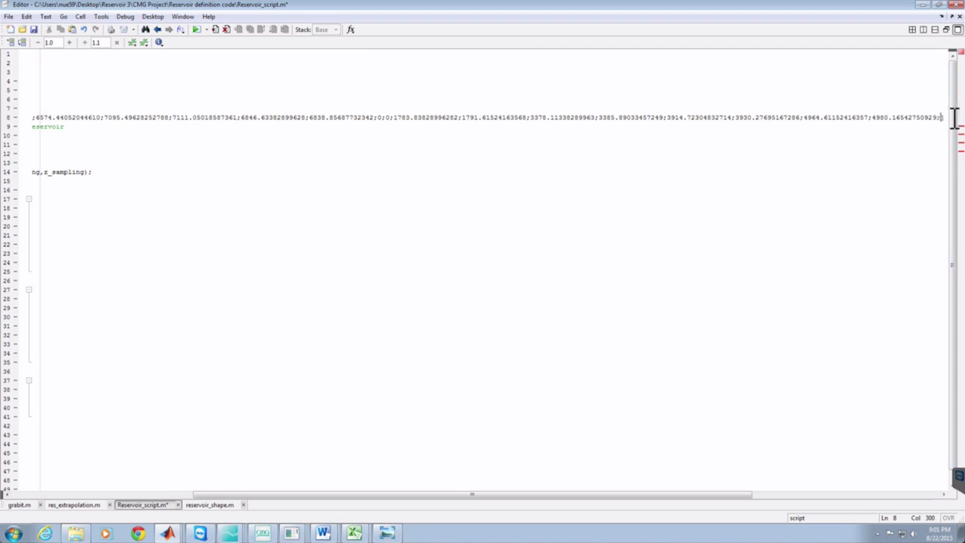
{"action": "type", "text": "]"}
Copy all 19 values of Reservoir_edges' second column into the script's YV assignment as a bracketed vector
{"action": "left_click_drag", "start_coordinate": [673, 504], "coordinate": [400, 479]}
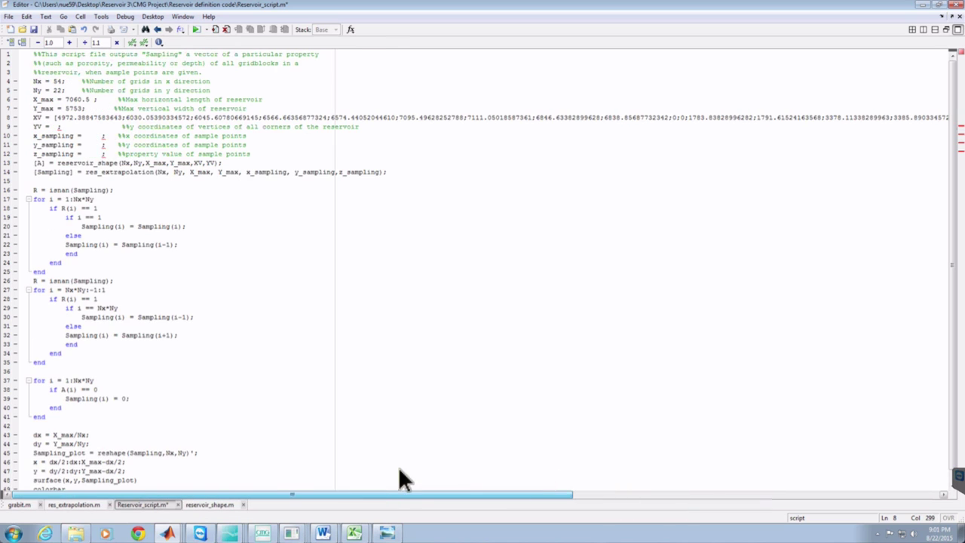
{"action": "left_click", "coordinate": [58, 134]}
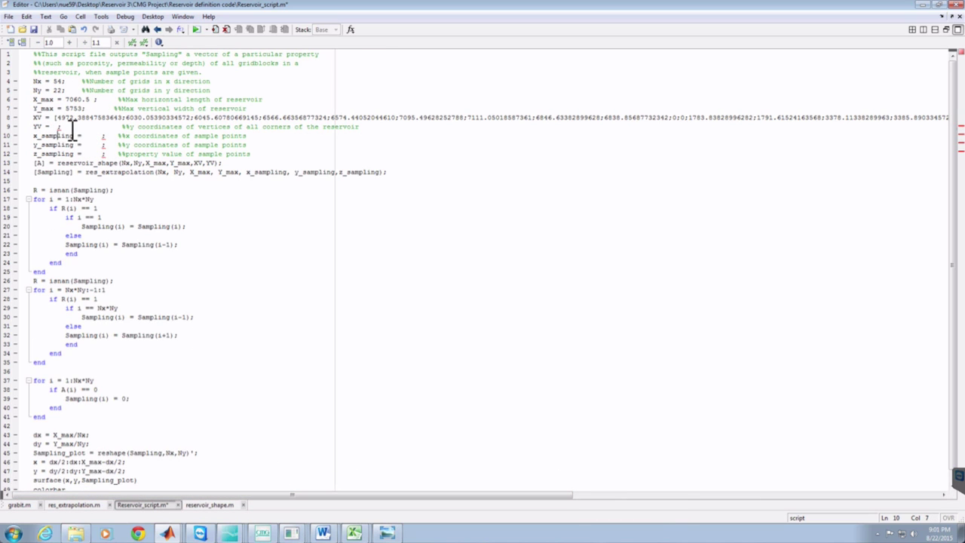
{"action": "left_click", "coordinate": [57, 127]}
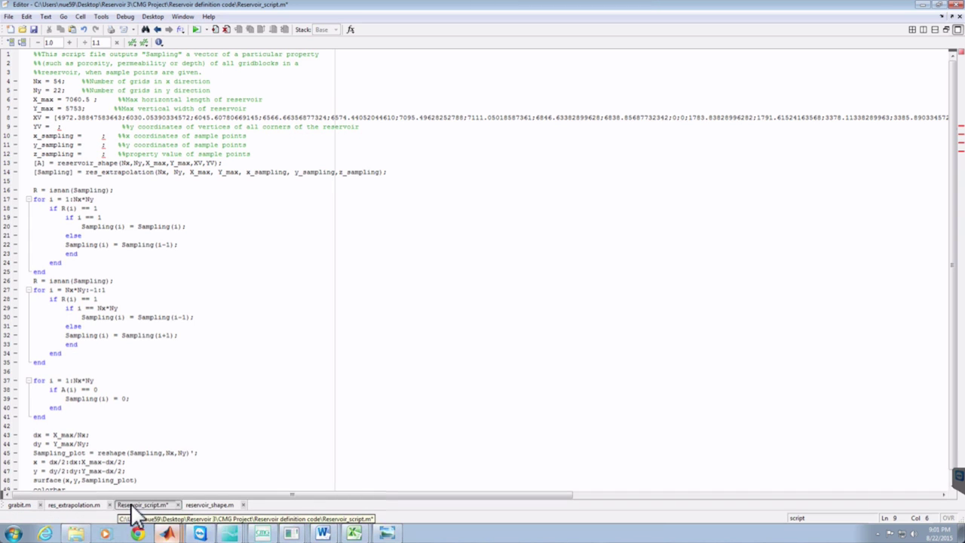
{"action": "left_click", "coordinate": [167, 534]}
{"action": "left_click", "coordinate": [120, 511]}
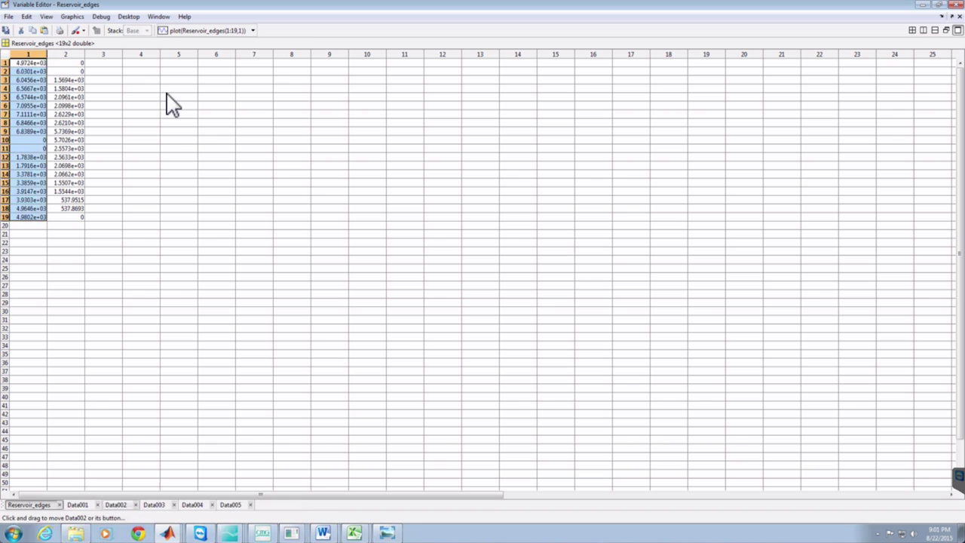
{"action": "left_click_drag", "start_coordinate": [63, 66], "coordinate": [64, 217]}
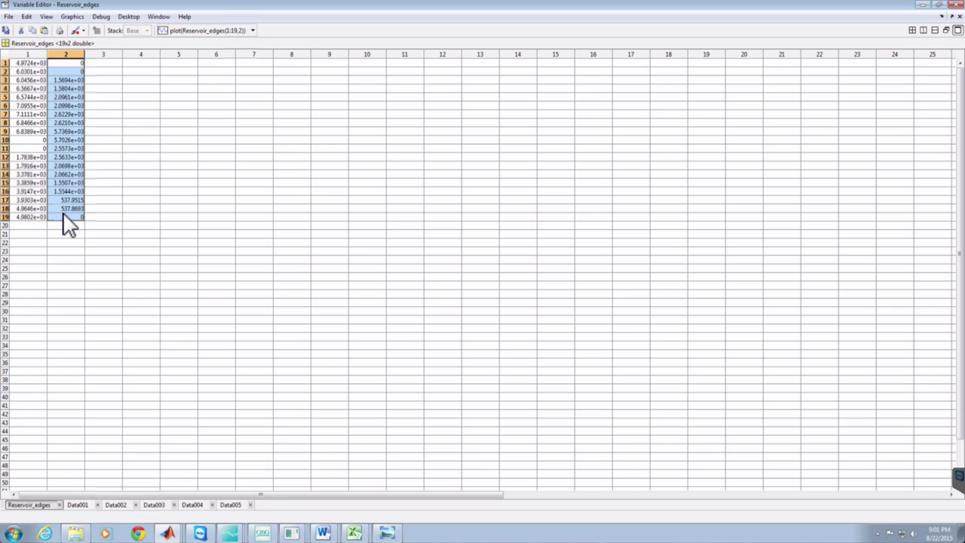
{"action": "left_click", "coordinate": [167, 534]}
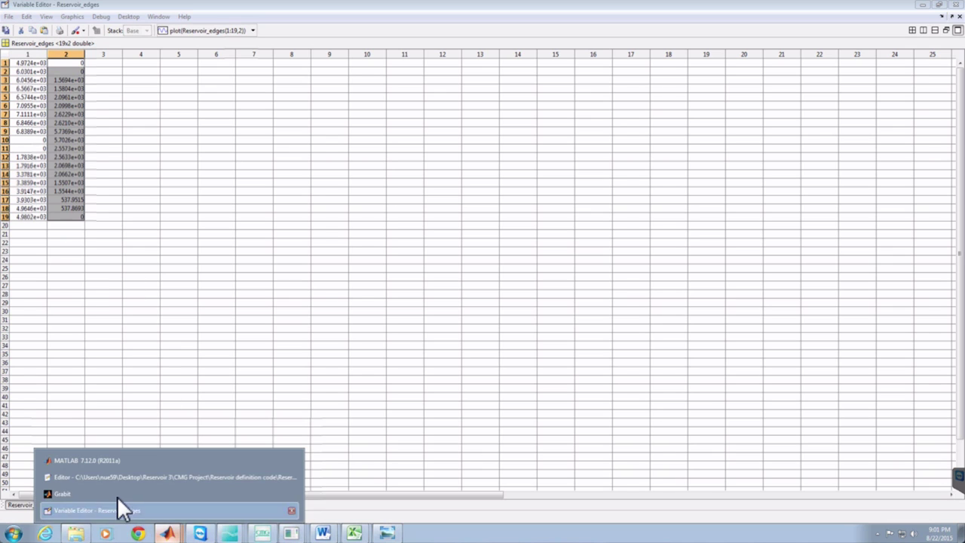
{"action": "left_click", "coordinate": [99, 477]}
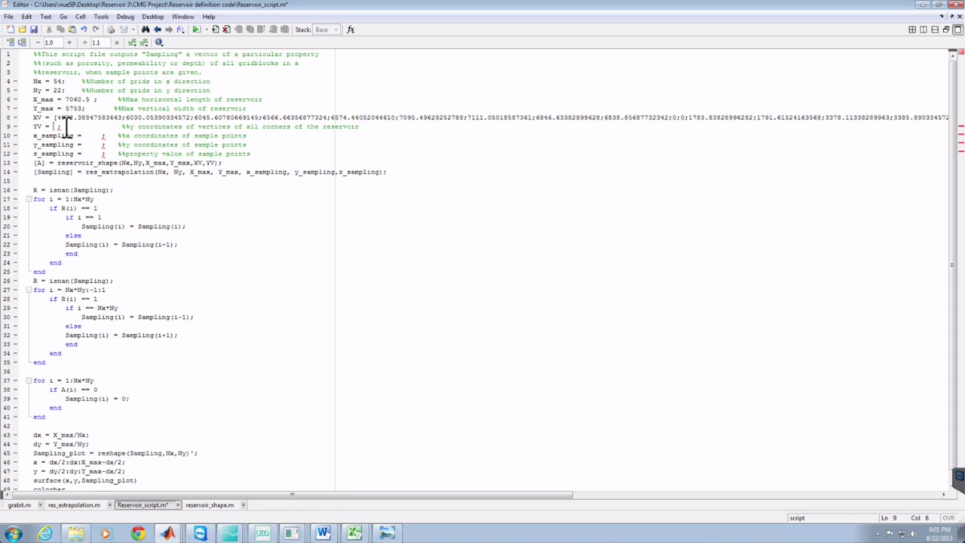
{"action": "key", "text": "ctrl+v"}
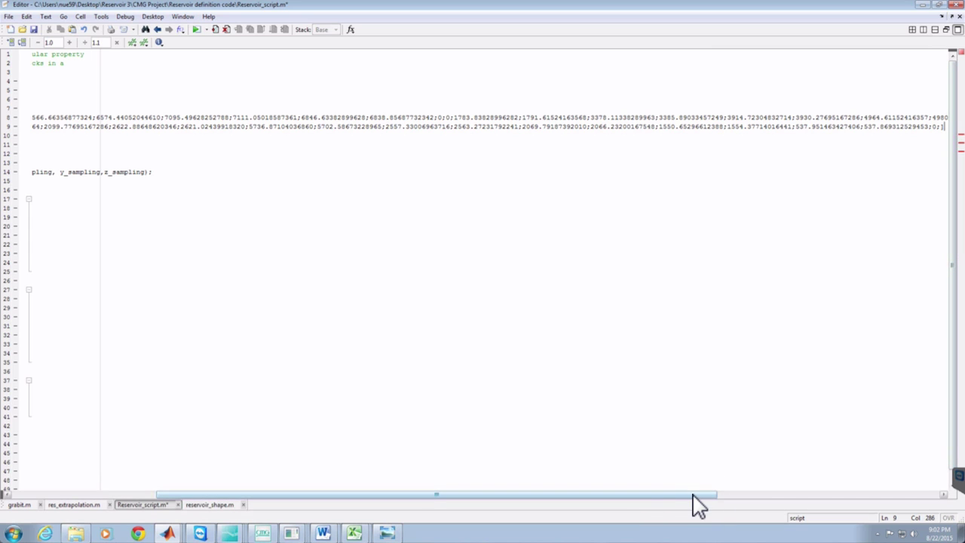
{"action": "left_click_drag", "start_coordinate": [696, 506], "coordinate": [354, 474]}
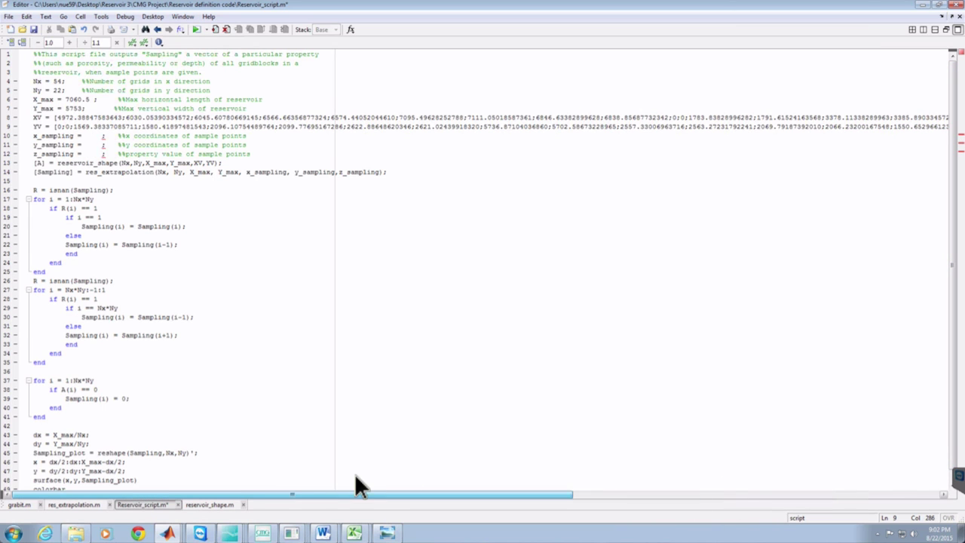
Copy rows 1 to 54 of Data001's first column into the script's x_sampling assignment as a bracketed vector
{"action": "left_click", "coordinate": [100, 136]}
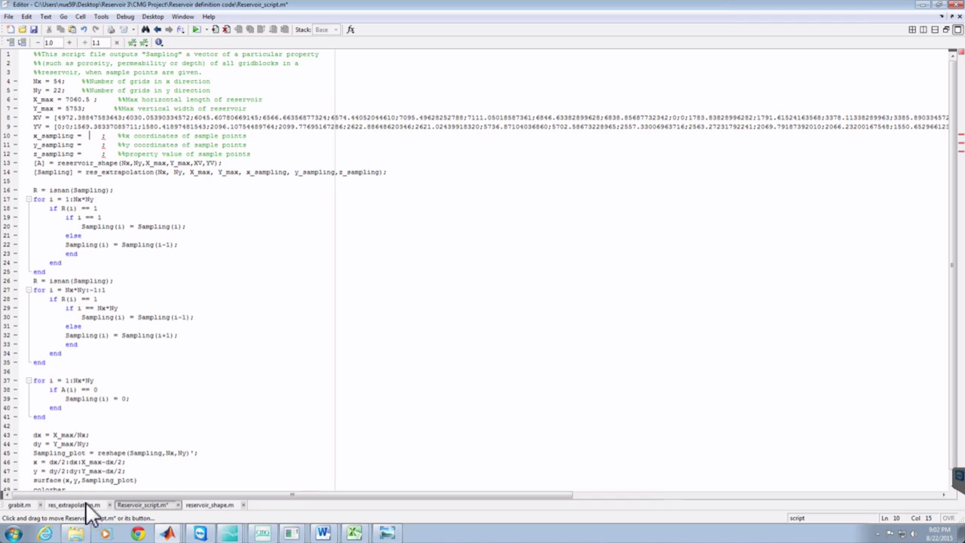
{"action": "left_click", "coordinate": [168, 534]}
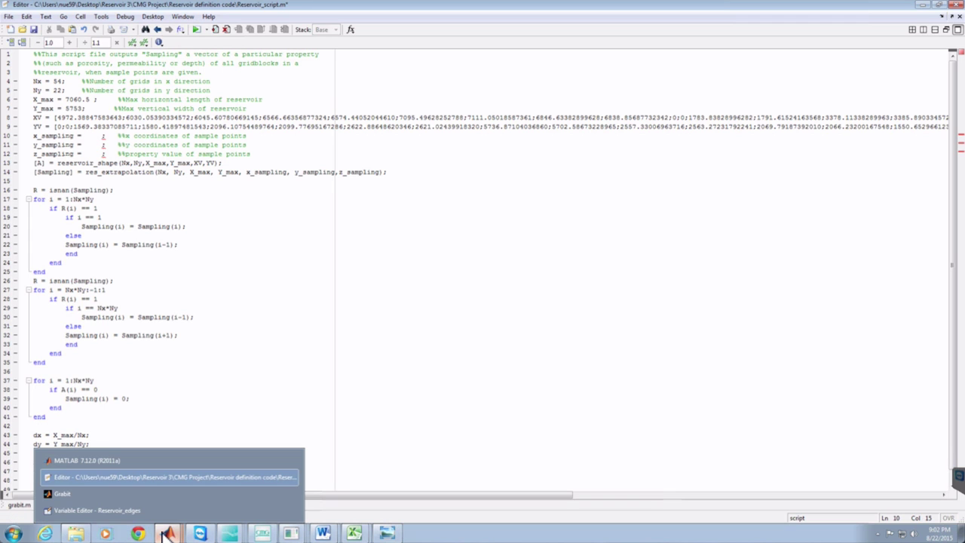
{"action": "left_click", "coordinate": [85, 510]}
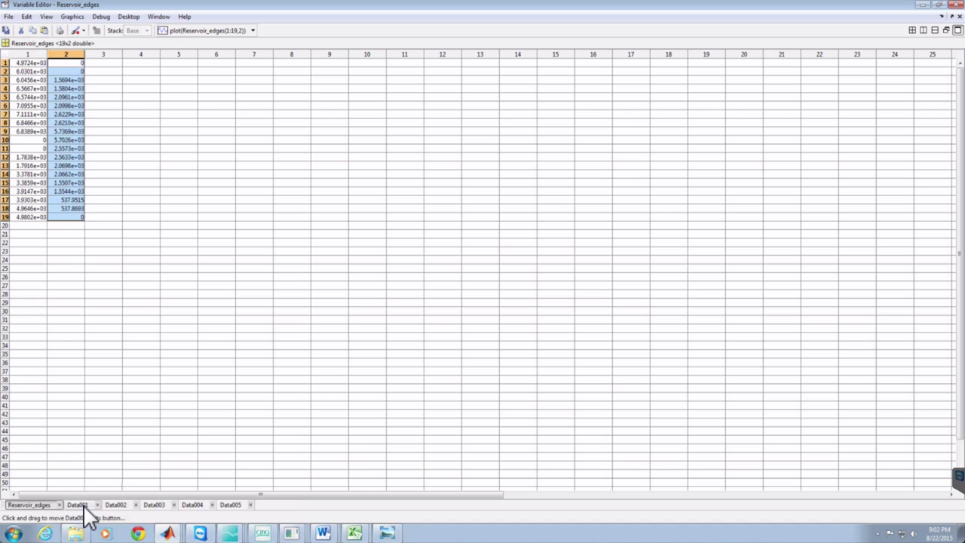
{"action": "left_click", "coordinate": [79, 505]}
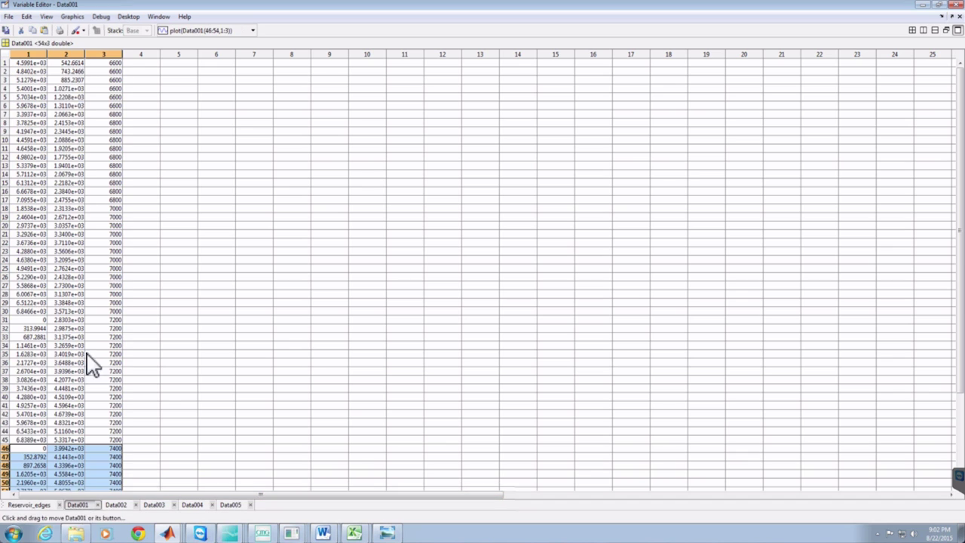
{"action": "left_click", "coordinate": [28, 55]}
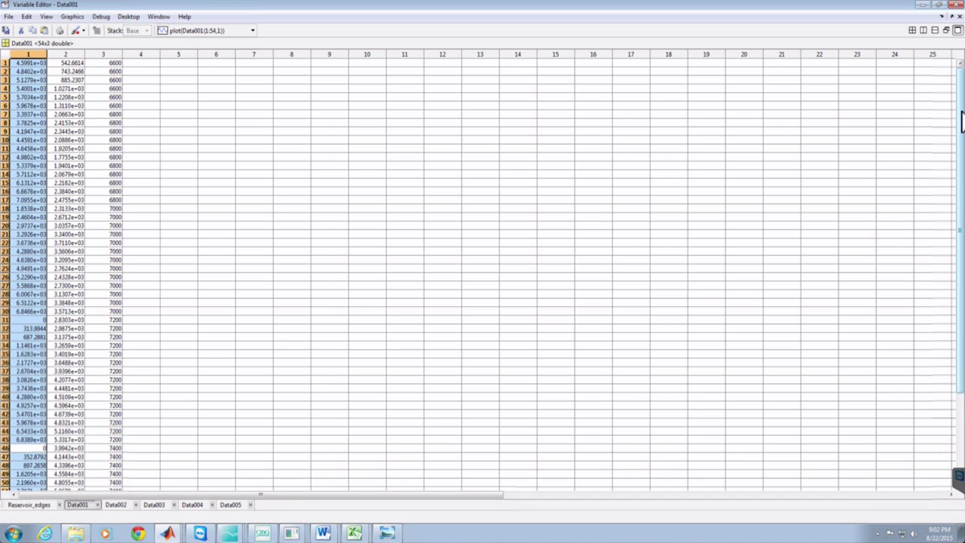
{"action": "left_click_drag", "start_coordinate": [962, 155], "coordinate": [959, 97]}
{"action": "left_click", "coordinate": [24, 60]}
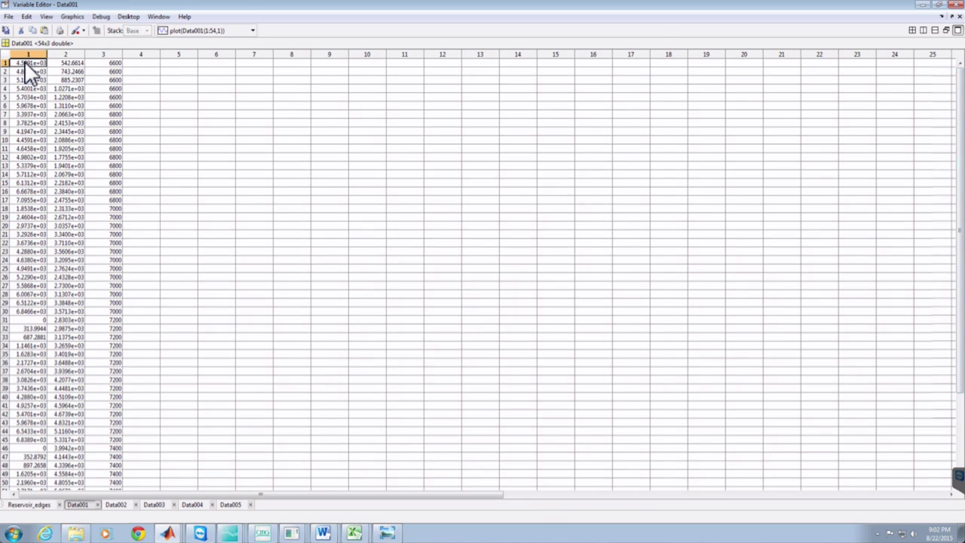
{"action": "left_click_drag", "start_coordinate": [22, 90], "coordinate": [25, 528]}
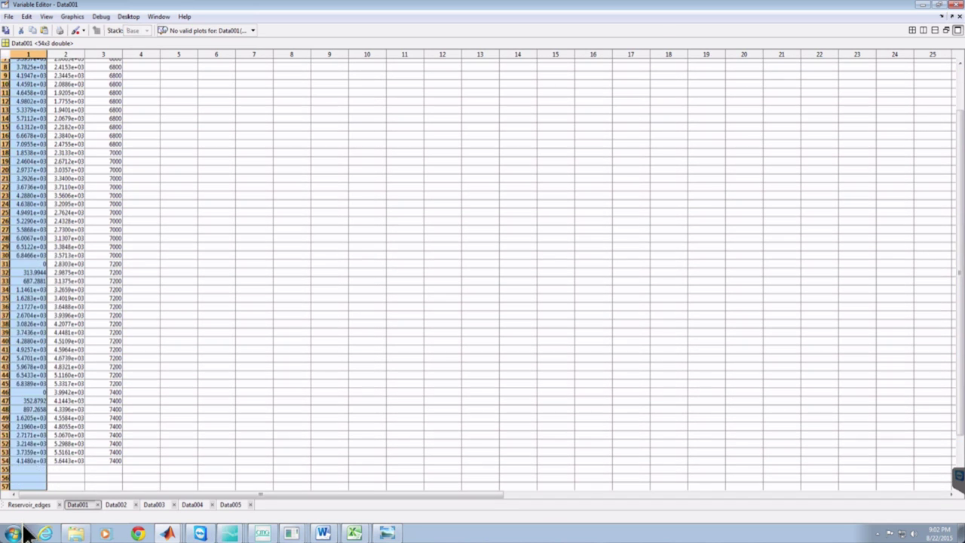
{"action": "left_click_drag", "start_coordinate": [27, 430], "coordinate": [27, 413]}
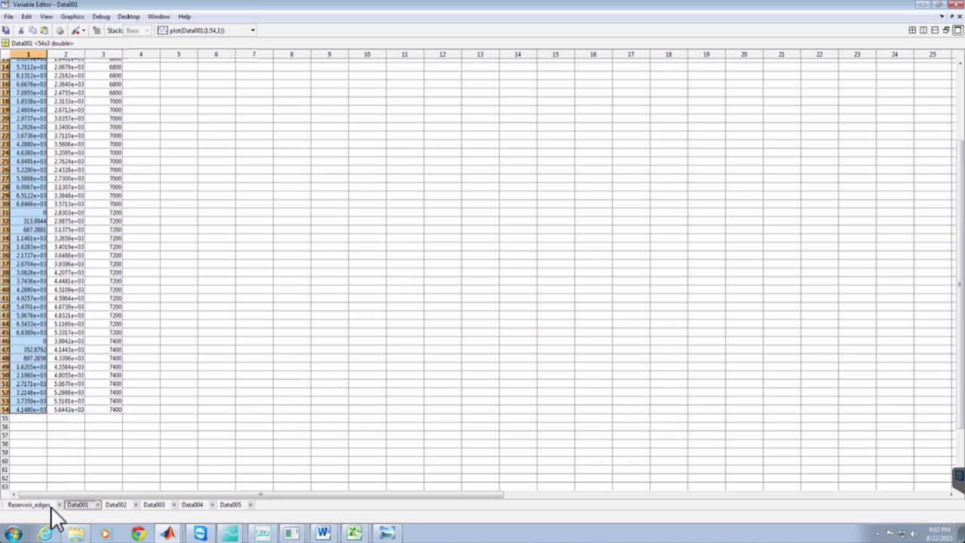
{"action": "left_click", "coordinate": [166, 534]}
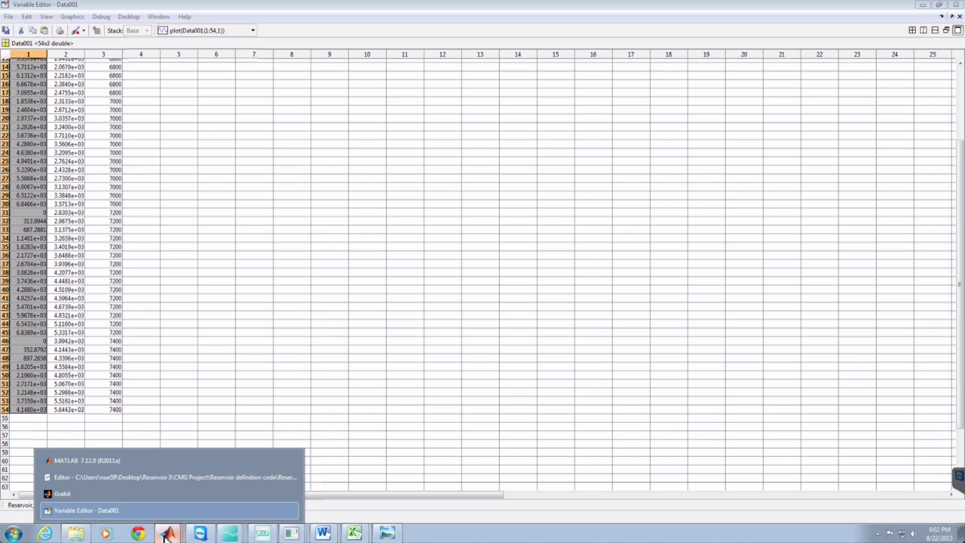
{"action": "left_click", "coordinate": [110, 477]}
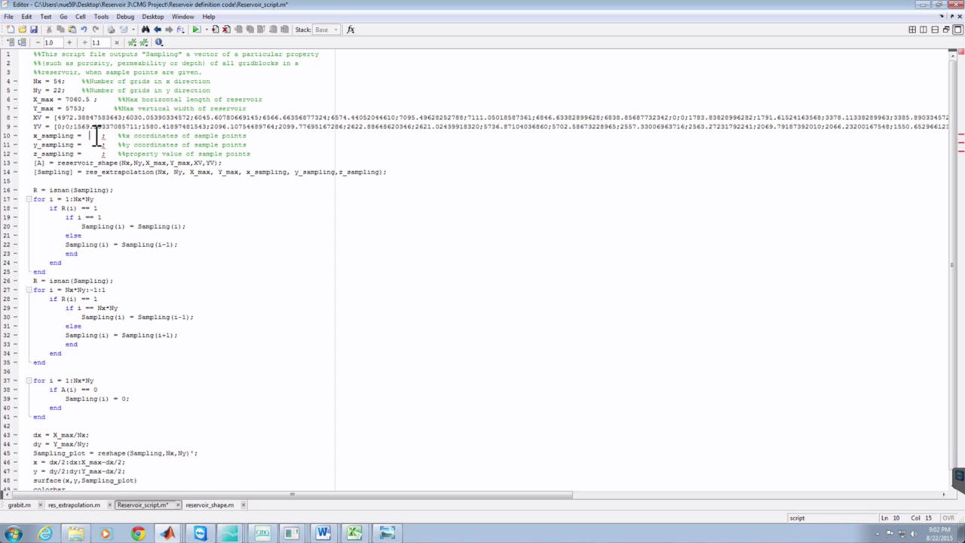
{"action": "key", "text": "End"}
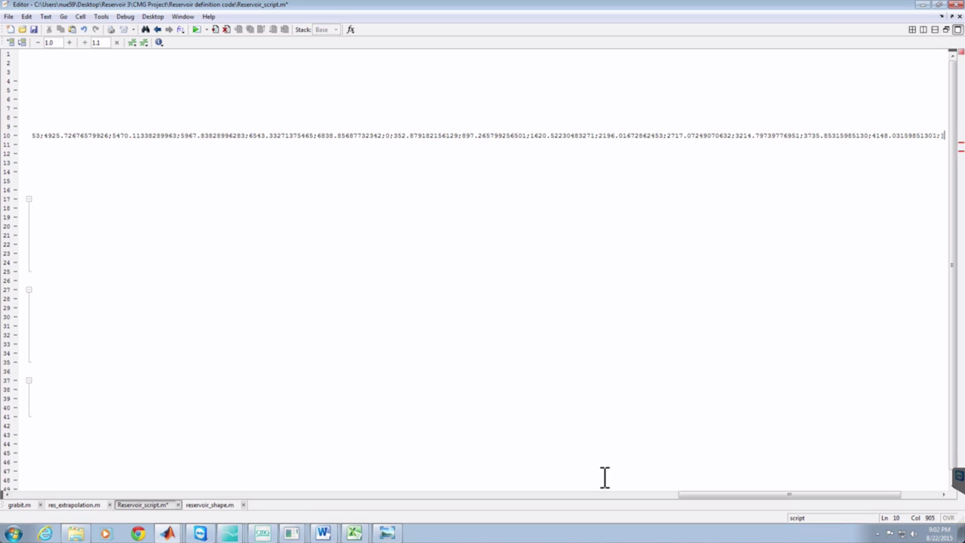
{"action": "left_click_drag", "start_coordinate": [694, 497], "coordinate": [4, 494]}
Copy rows 1 to 54 of Data001's second column into the y_sampling assignment as a bracketed vector
{"action": "mouse_move", "coordinate": [167, 532]}
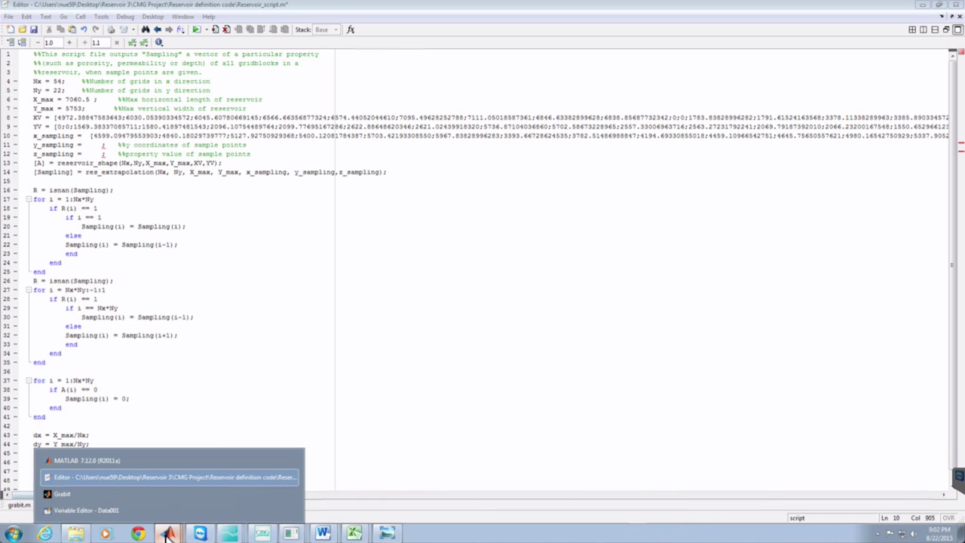
{"action": "left_click", "coordinate": [112, 510]}
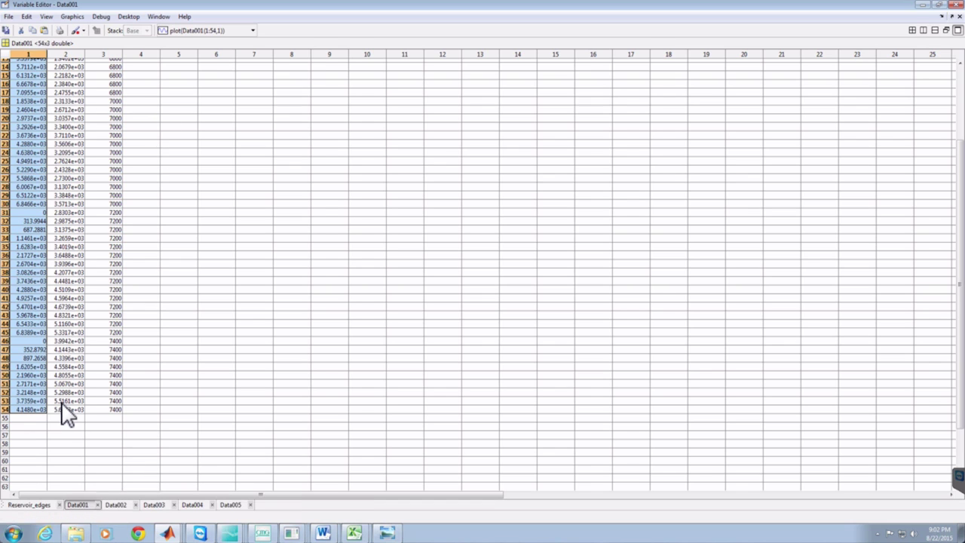
{"action": "left_click_drag", "start_coordinate": [65, 411], "coordinate": [55, 21]}
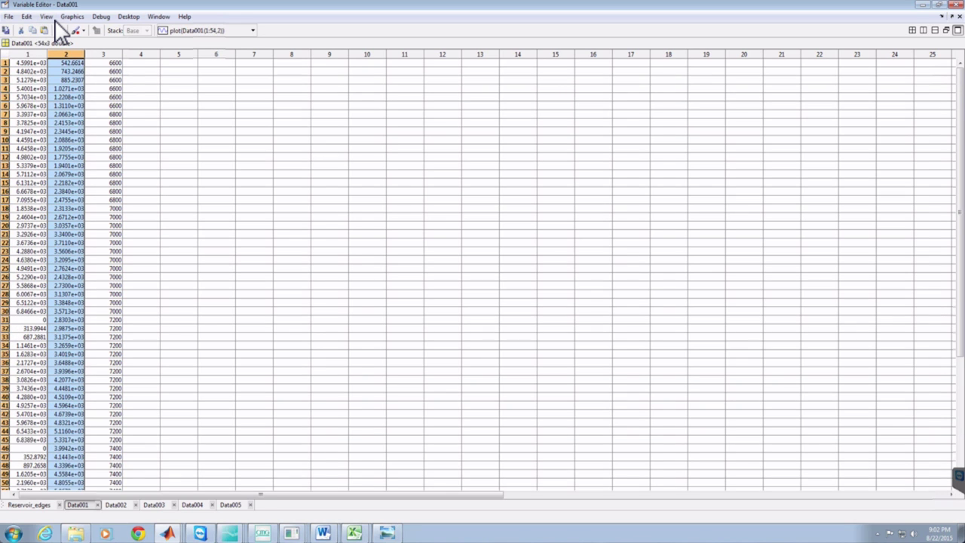
{"action": "left_click", "coordinate": [167, 533]}
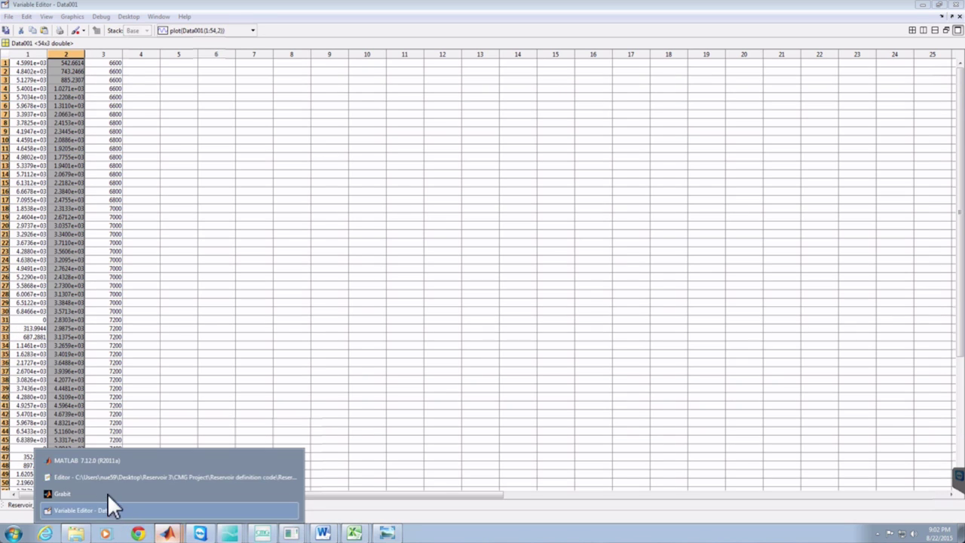
{"action": "left_click", "coordinate": [100, 478]}
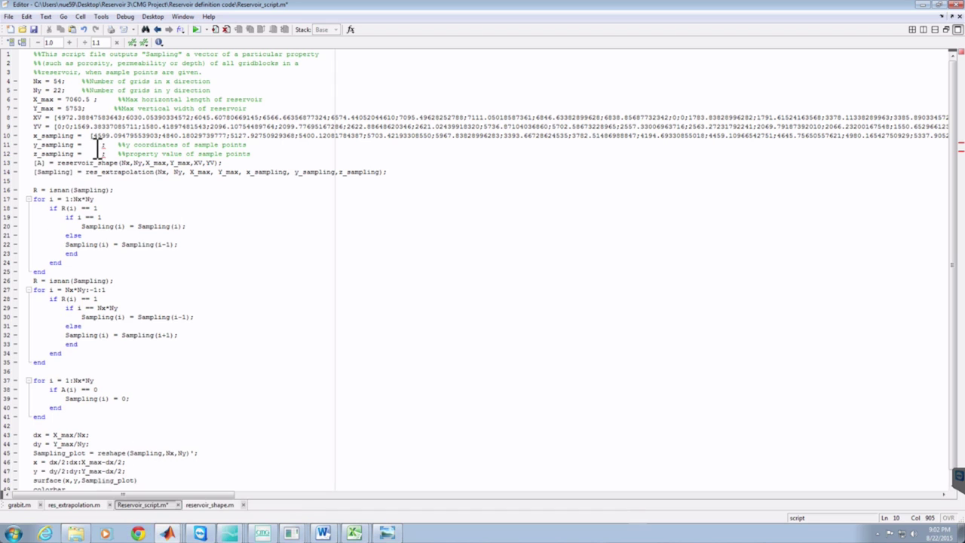
{"action": "left_click", "coordinate": [95, 145]}
{"action": "key", "text": "ctrl+v"}
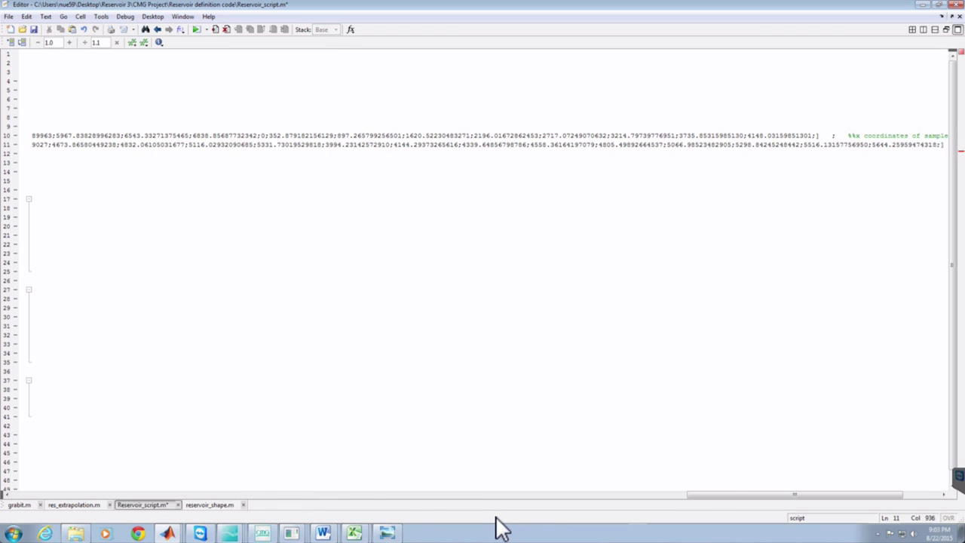
Copy rows 1 to 54 of Data001's third column into the z_sampling assignment as a bracketed vector and save Reservoir_script.m
{"action": "key", "text": "Down"}
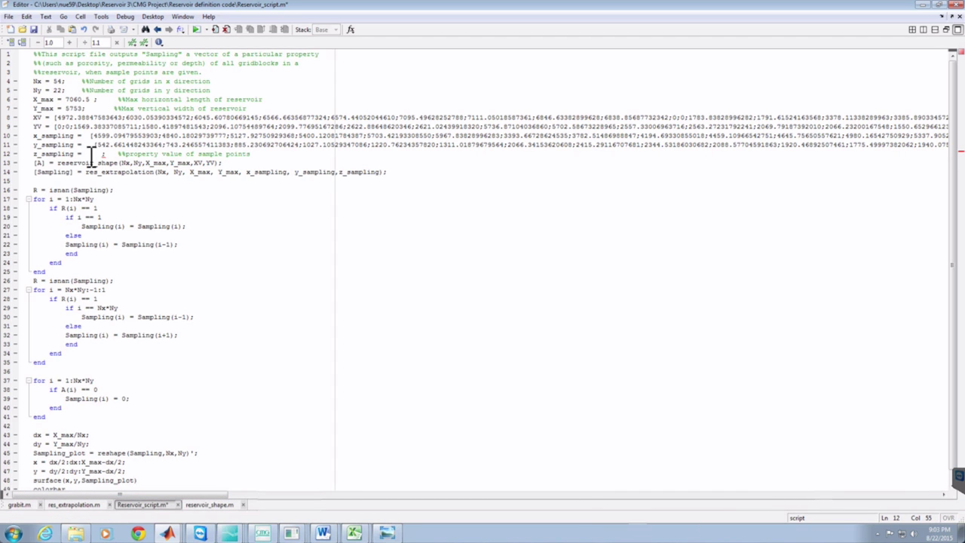
{"action": "left_click", "coordinate": [168, 533]}
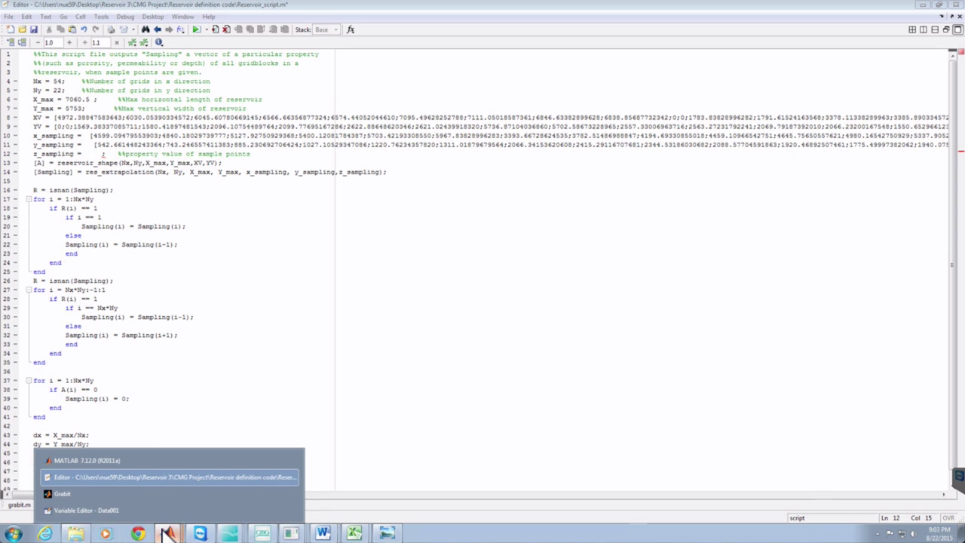
{"action": "left_click", "coordinate": [83, 510]}
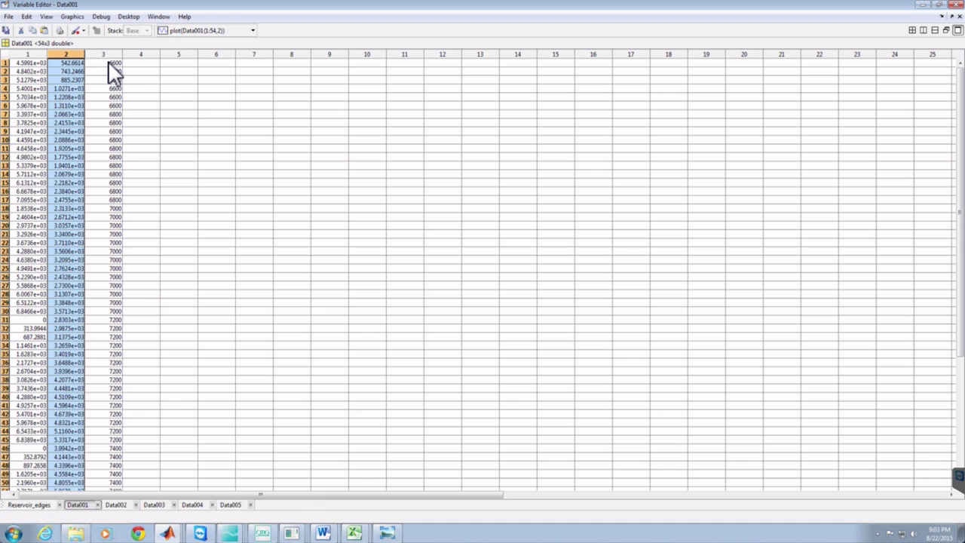
{"action": "left_click_drag", "start_coordinate": [109, 63], "coordinate": [114, 469]}
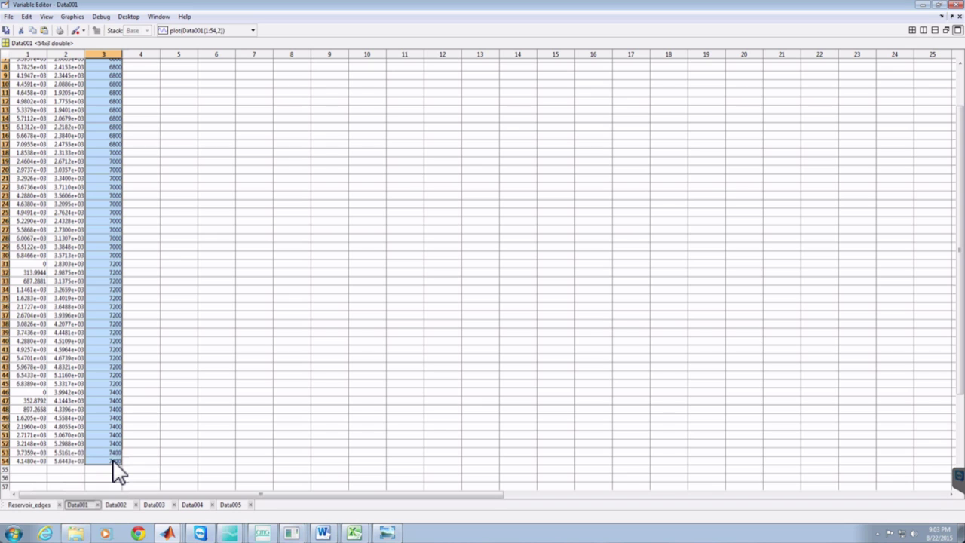
{"action": "left_click", "coordinate": [168, 534]}
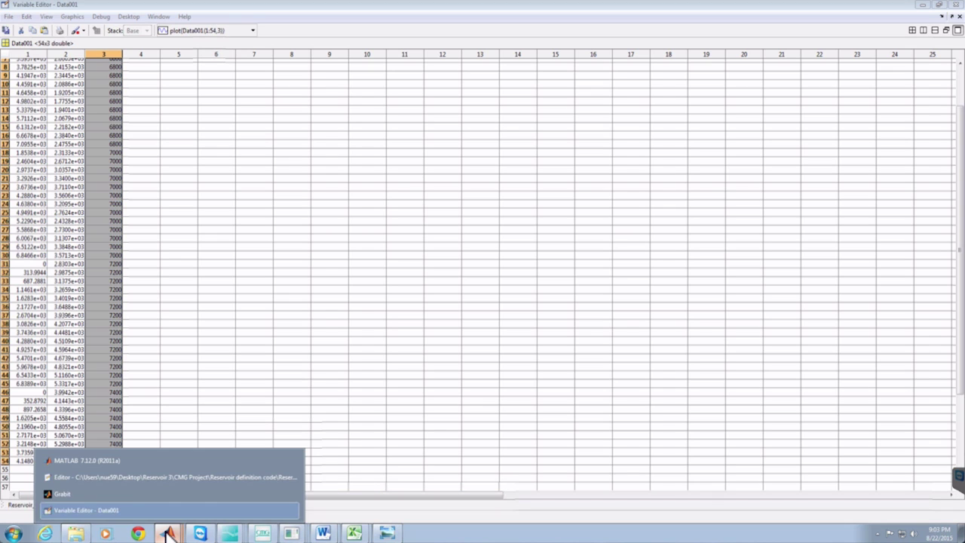
{"action": "left_click", "coordinate": [119, 477]}
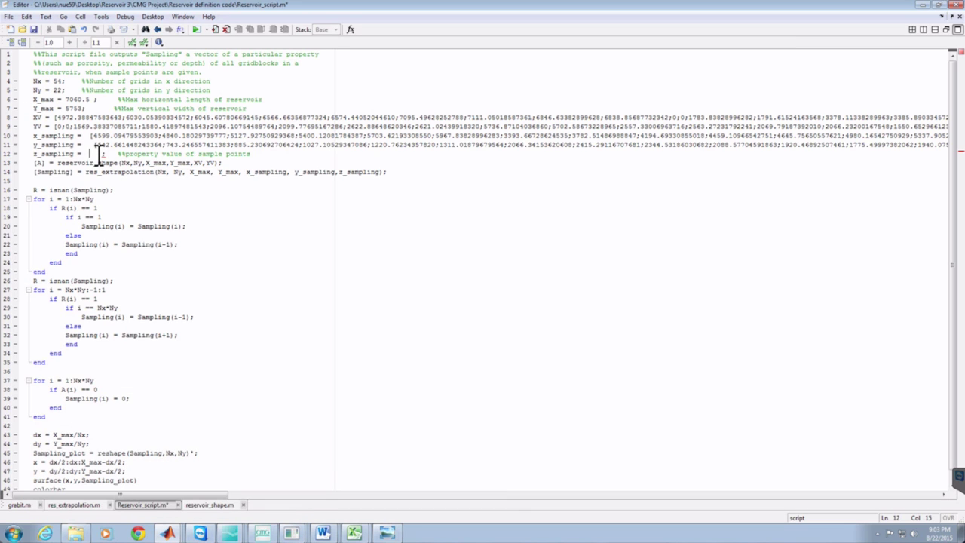
{"action": "key", "text": "ctrl+v"}
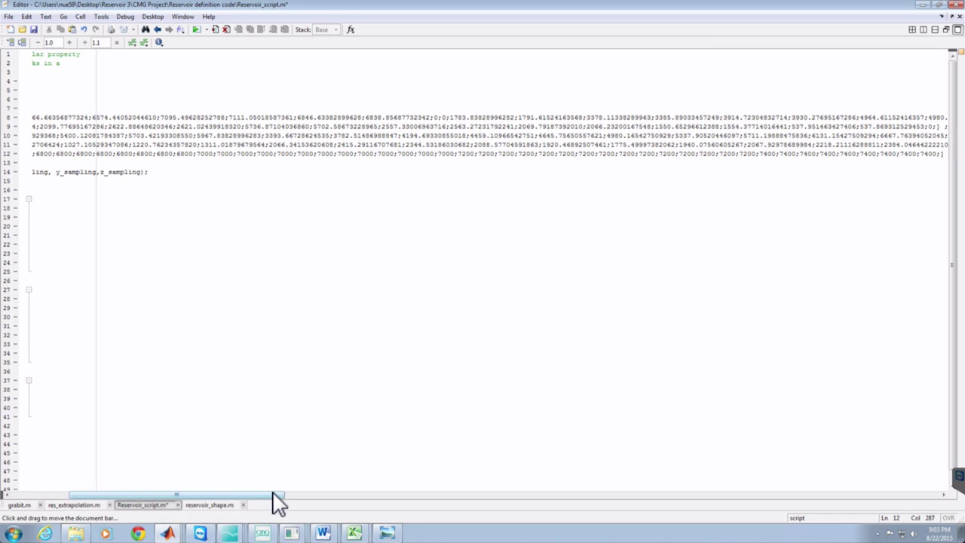
{"action": "left_click_drag", "start_coordinate": [252, 500], "coordinate": [168, 498]}
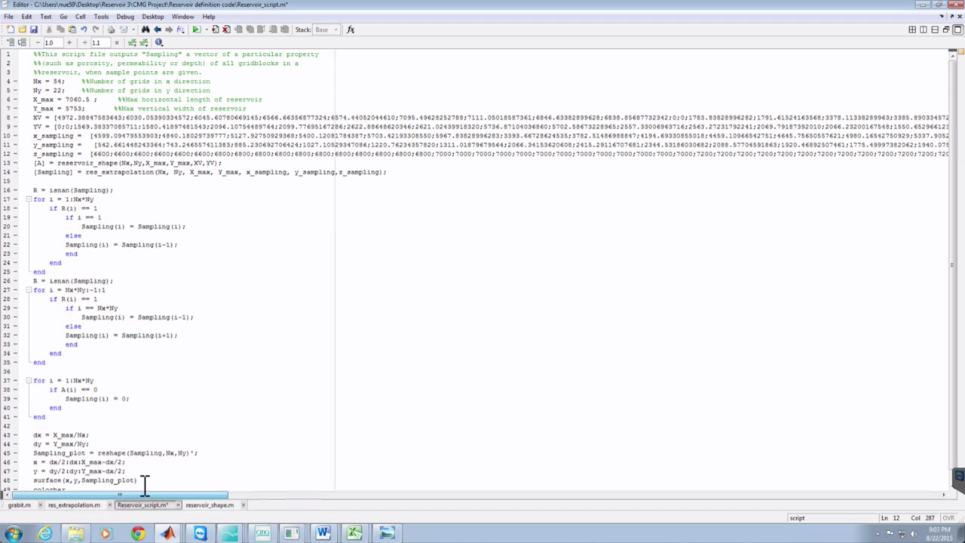
{"action": "left_click", "coordinate": [34, 30]}
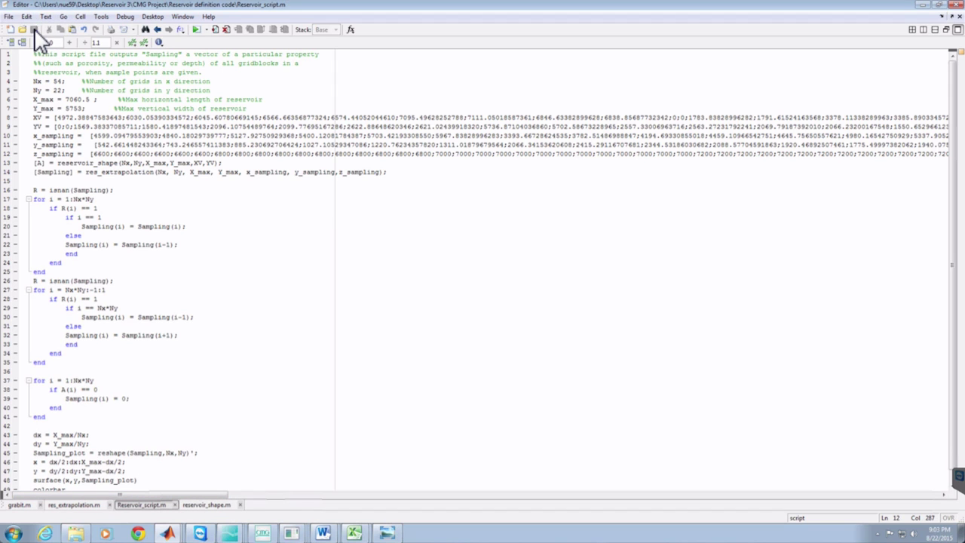
Run Reservoir_script.m to compute and plot the gridblock depths, then close the resulting figure
{"action": "left_click", "coordinate": [198, 31]}
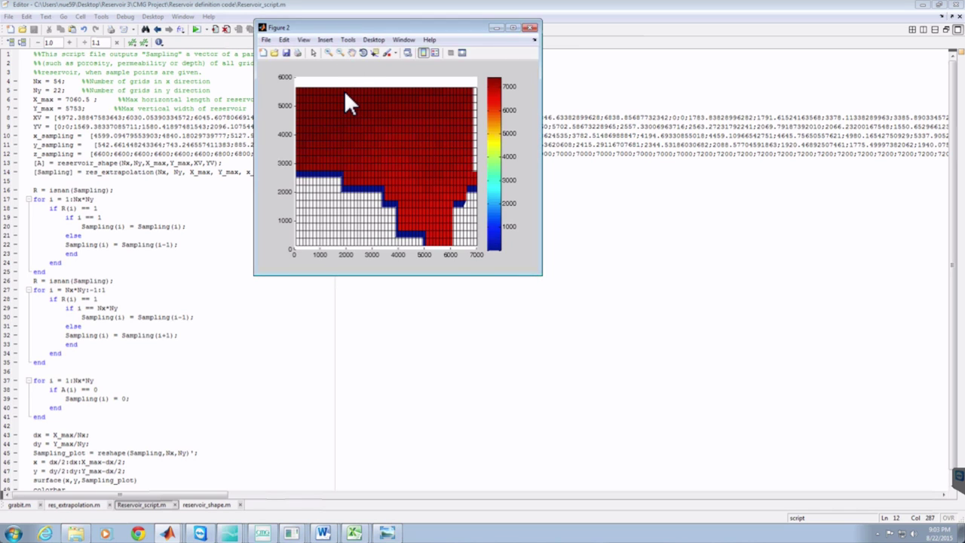
{"action": "left_click", "coordinate": [531, 29]}
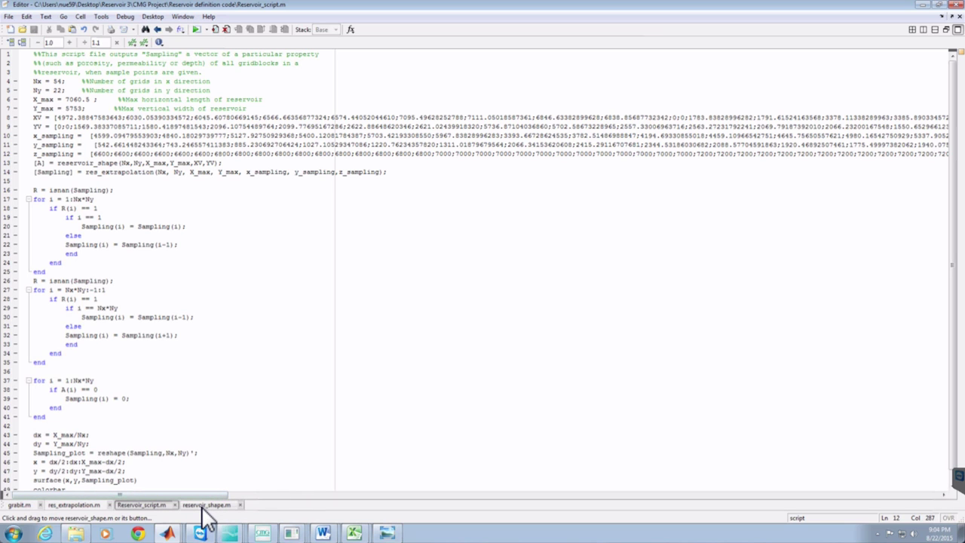
Open the Sampling variable from the main MATLAB window's workspace in the Variable Editor
{"action": "left_click", "coordinate": [168, 534]}
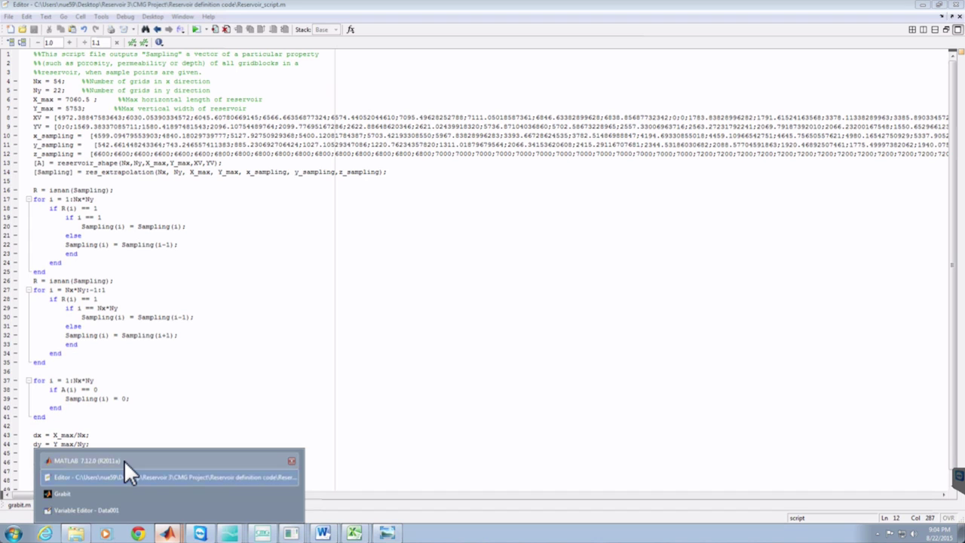
{"action": "left_click", "coordinate": [124, 460]}
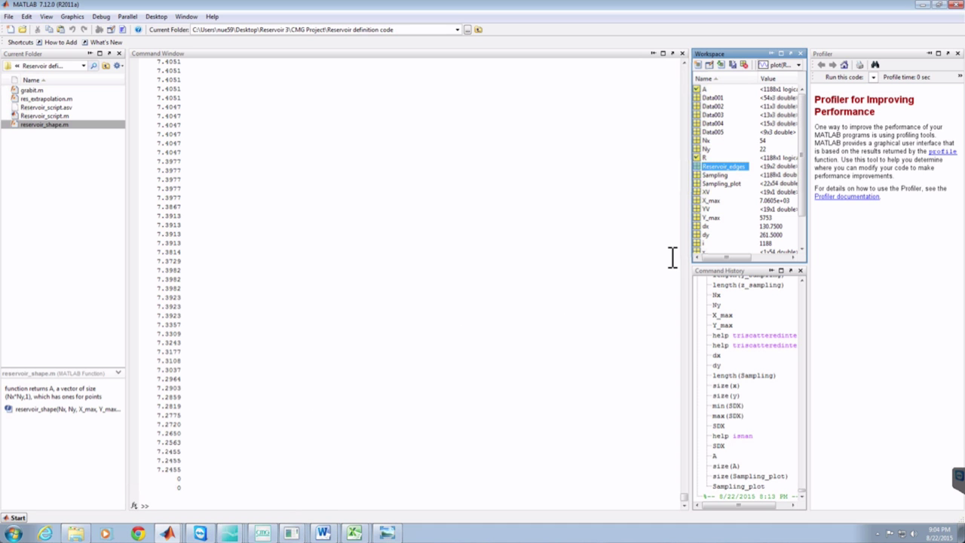
{"action": "left_click", "coordinate": [716, 175]}
{"action": "double_click", "coordinate": [718, 177]}
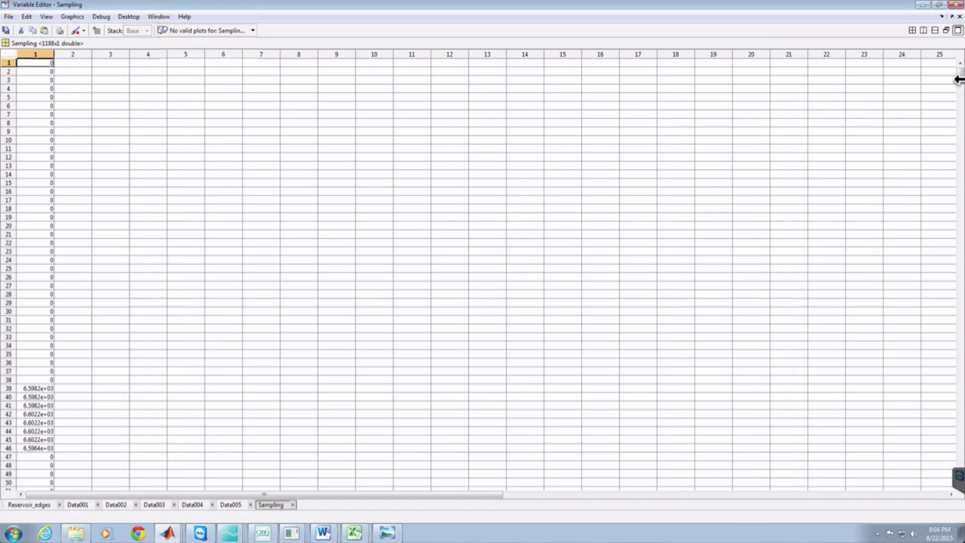
Examine the depth values in the Sampling column from the first gridblock to the last and return to row 1
{"action": "left_click_drag", "start_coordinate": [962, 87], "coordinate": [962, 67]}
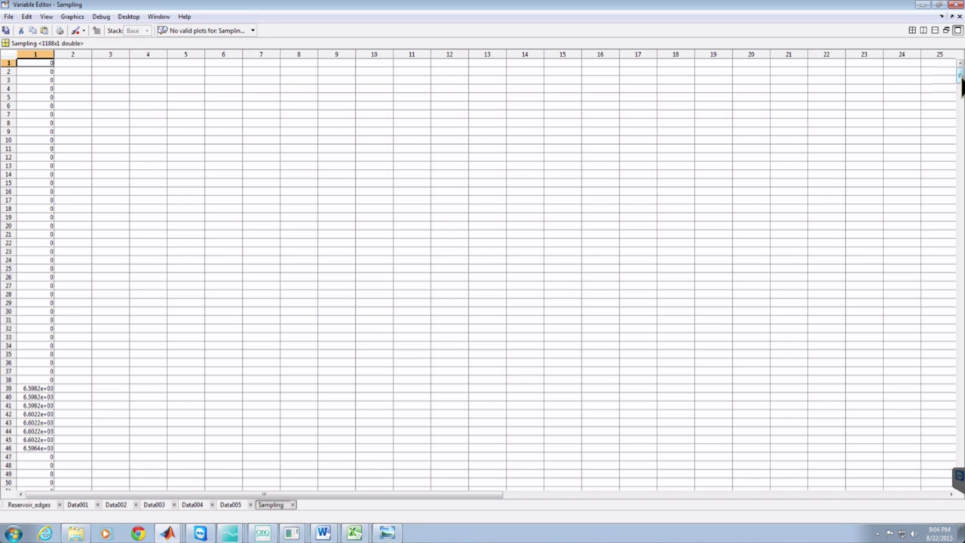
{"action": "scroll", "coordinate": [962, 83], "scroll_direction": "down", "scroll_amount": 20}
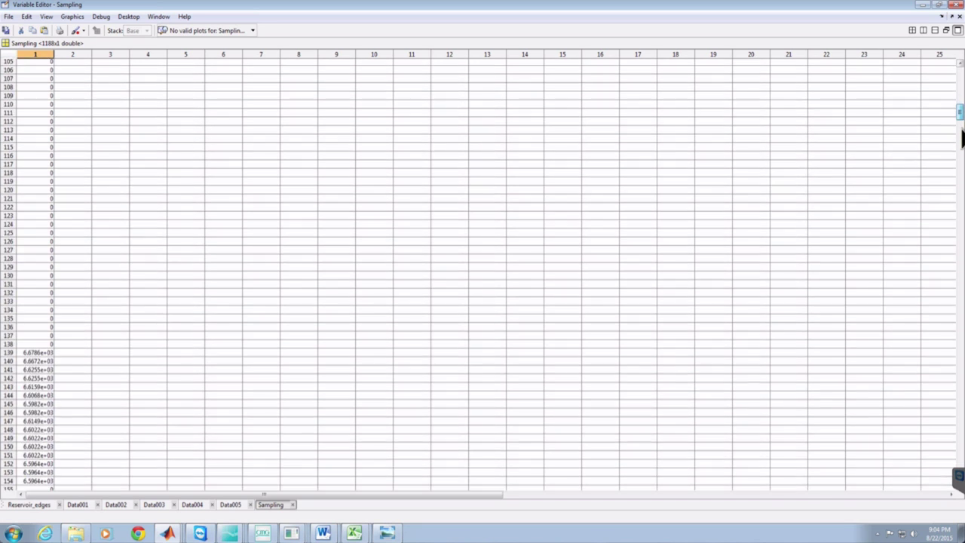
{"action": "scroll", "coordinate": [962, 136], "scroll_direction": "down", "scroll_amount": 20}
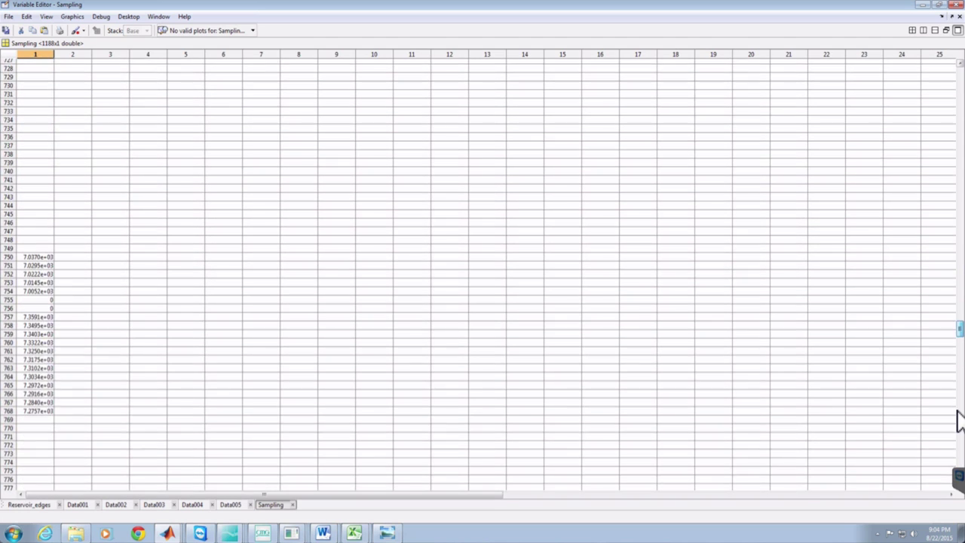
{"action": "scroll", "coordinate": [959, 420], "scroll_direction": "down", "scroll_amount": 20}
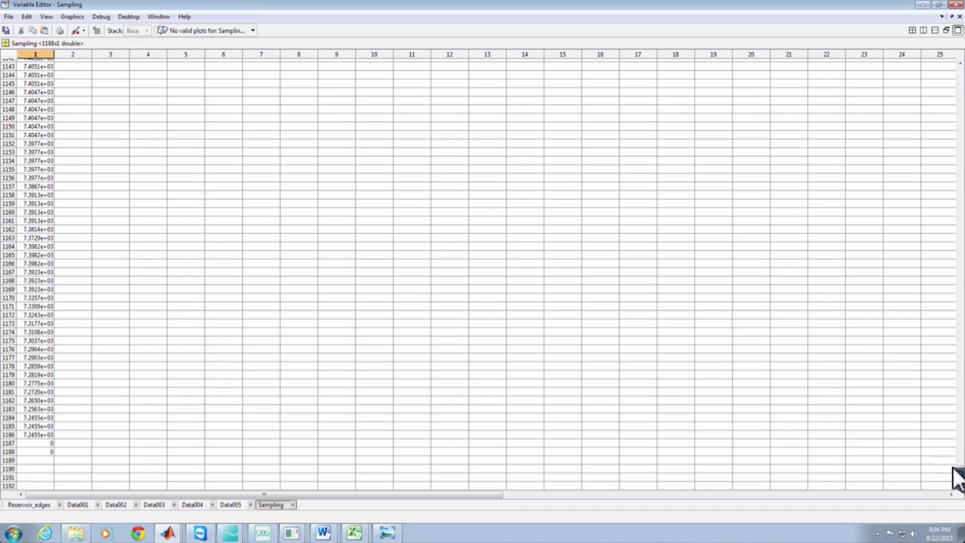
{"action": "scroll", "coordinate": [960, 66], "scroll_direction": "up", "scroll_amount": 2}
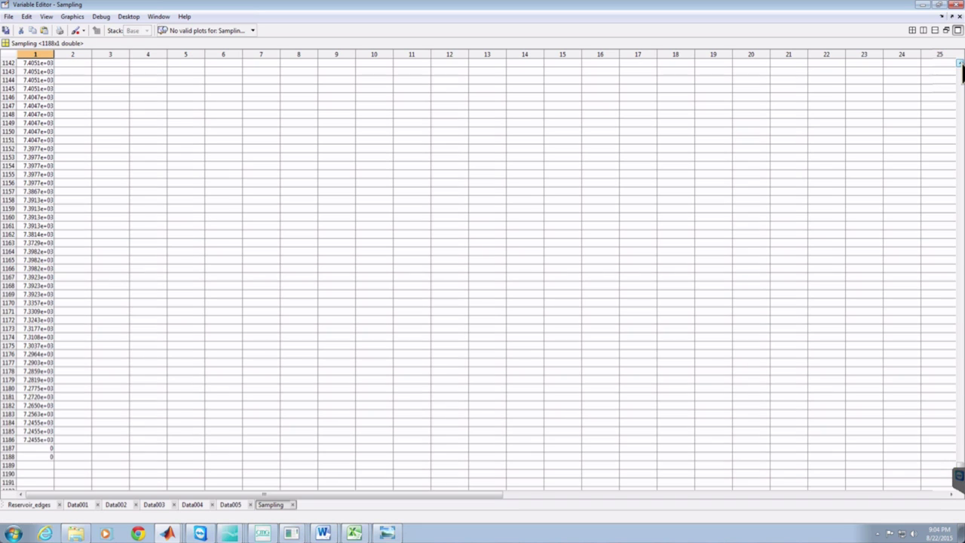
{"action": "scroll", "coordinate": [961, 67], "scroll_direction": "up", "scroll_amount": 11}
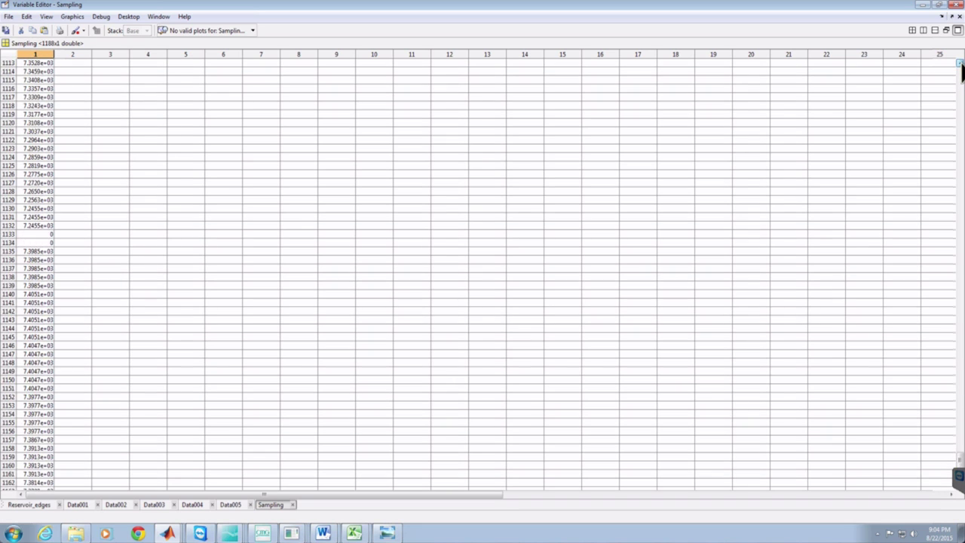
{"action": "left_click", "coordinate": [960, 120]}
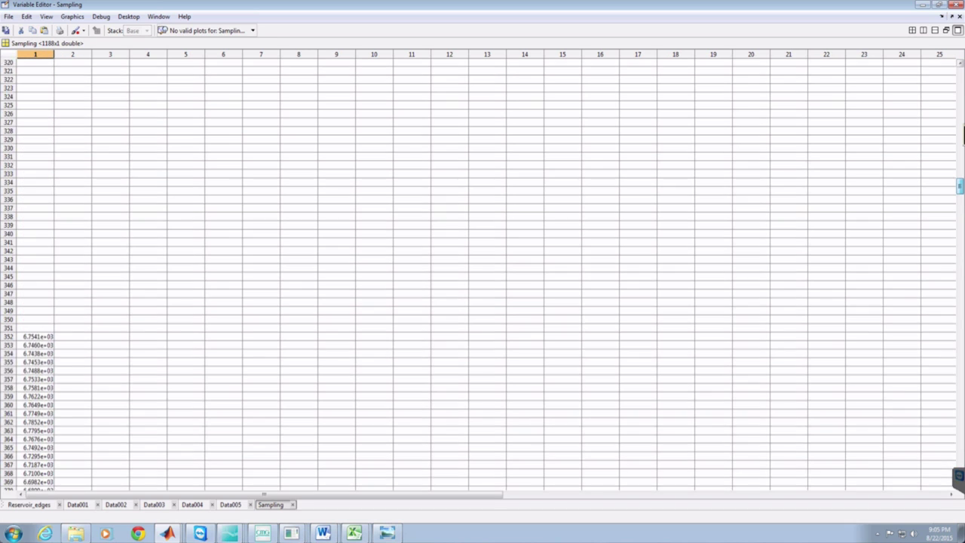
{"action": "left_click_drag", "start_coordinate": [960, 120], "coordinate": [960, 68]}
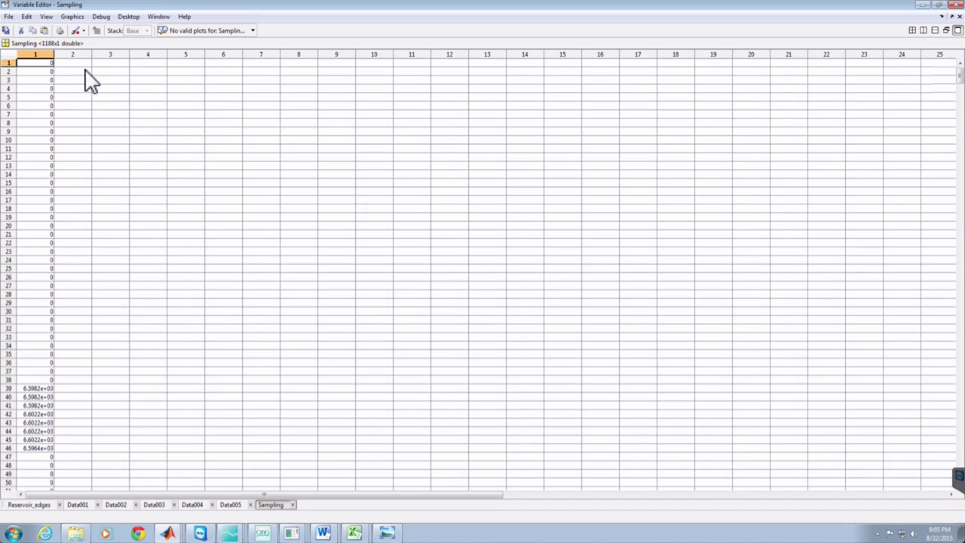
Copy the entire Sampling column into column A of a new worksheet in the CMG Project 2015 Excel workbook, starting at A1
{"action": "left_click", "coordinate": [45, 57]}
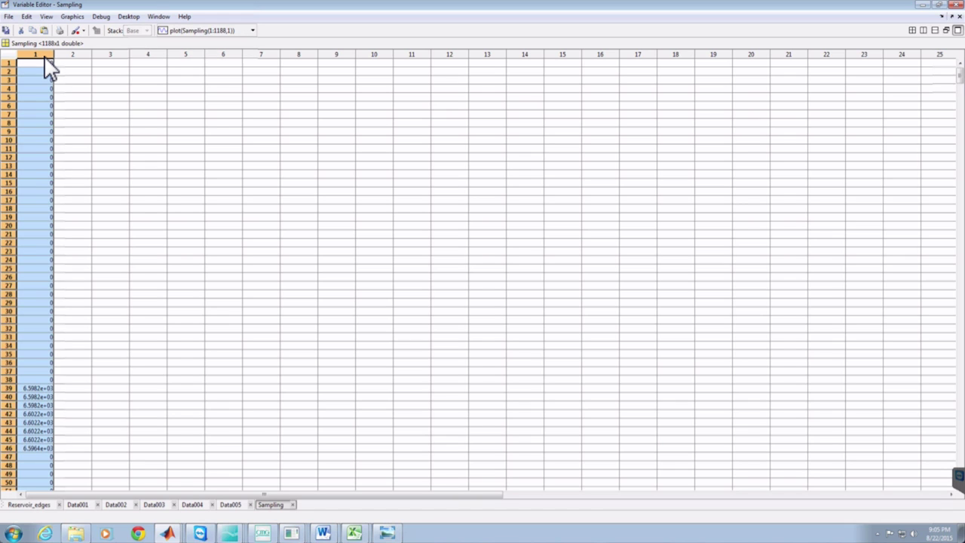
{"action": "left_click", "coordinate": [355, 533]}
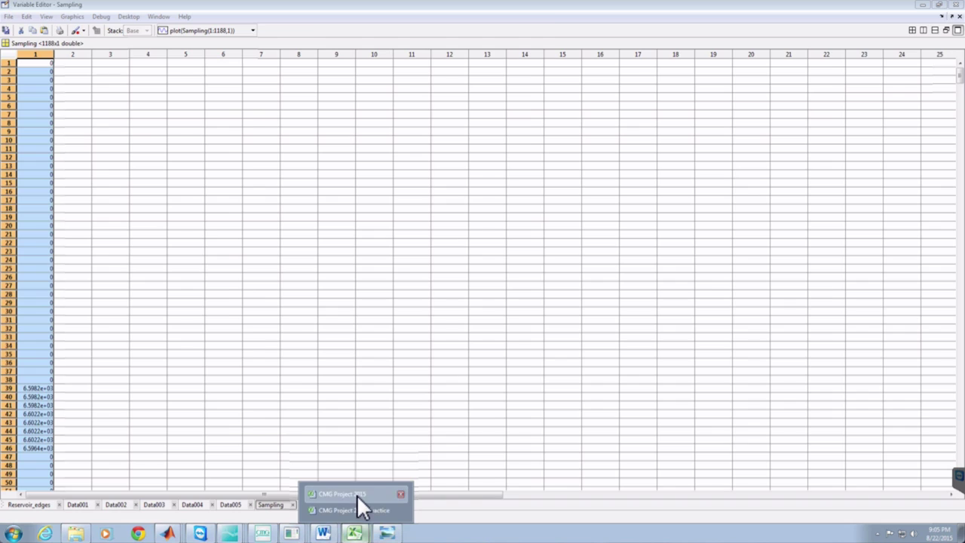
{"action": "left_click", "coordinate": [356, 494]}
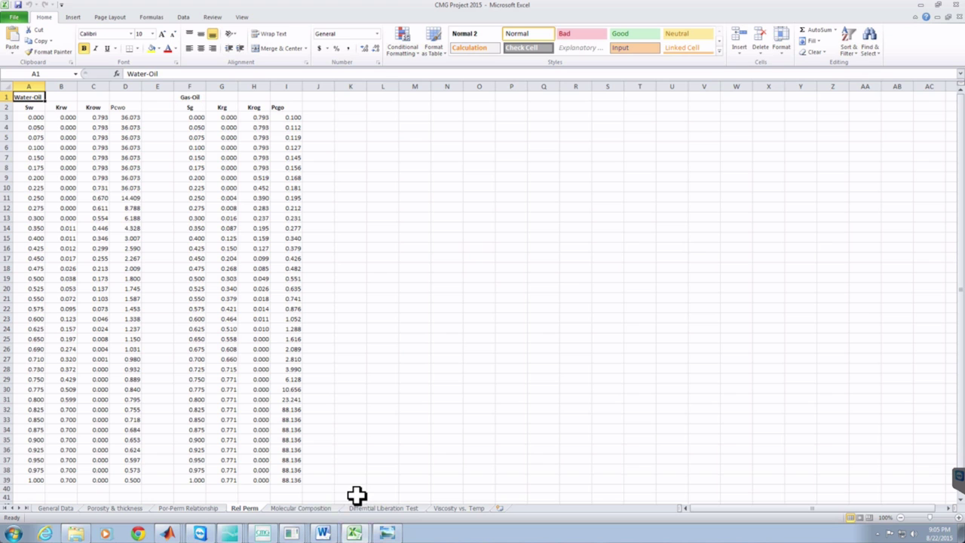
{"action": "left_click", "coordinate": [56, 508]}
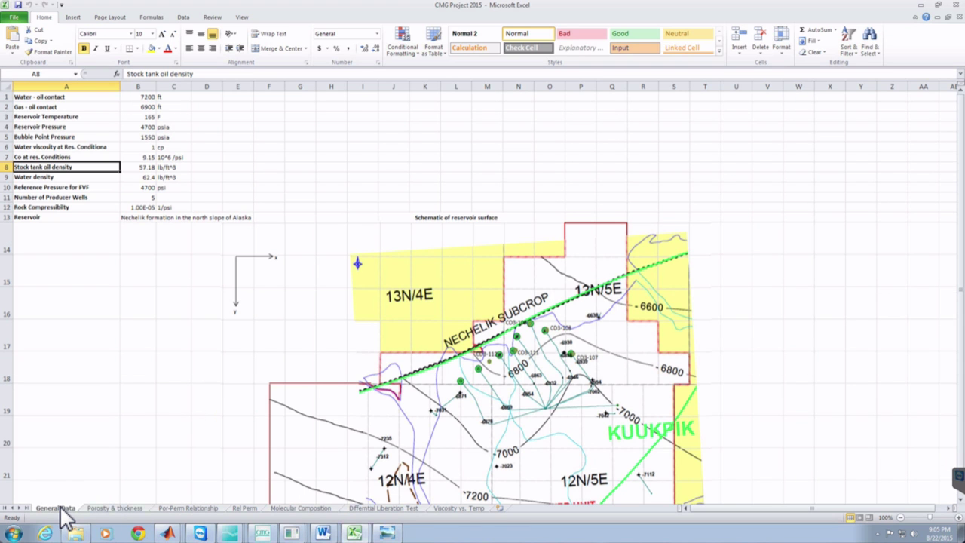
{"action": "left_click", "coordinate": [502, 507]}
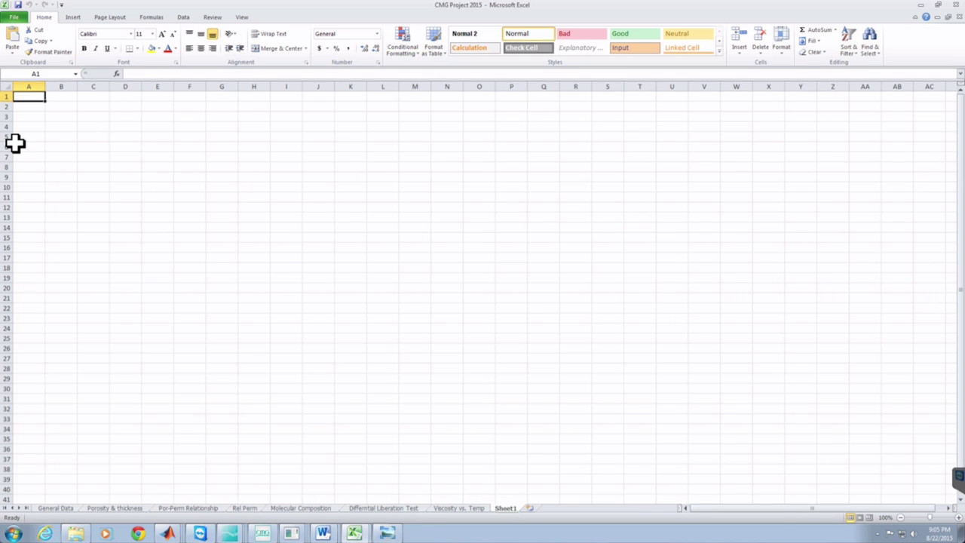
{"action": "key", "text": "ctrl+v"}
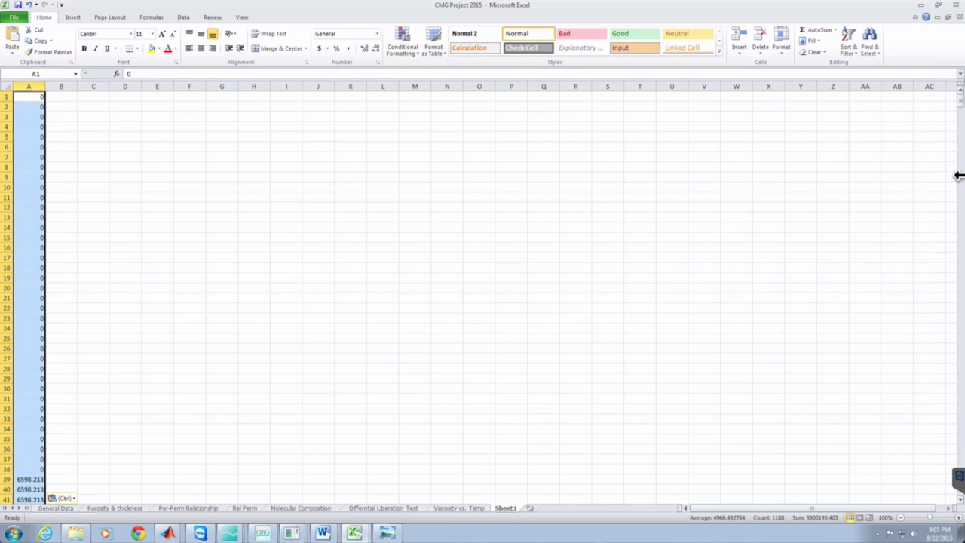